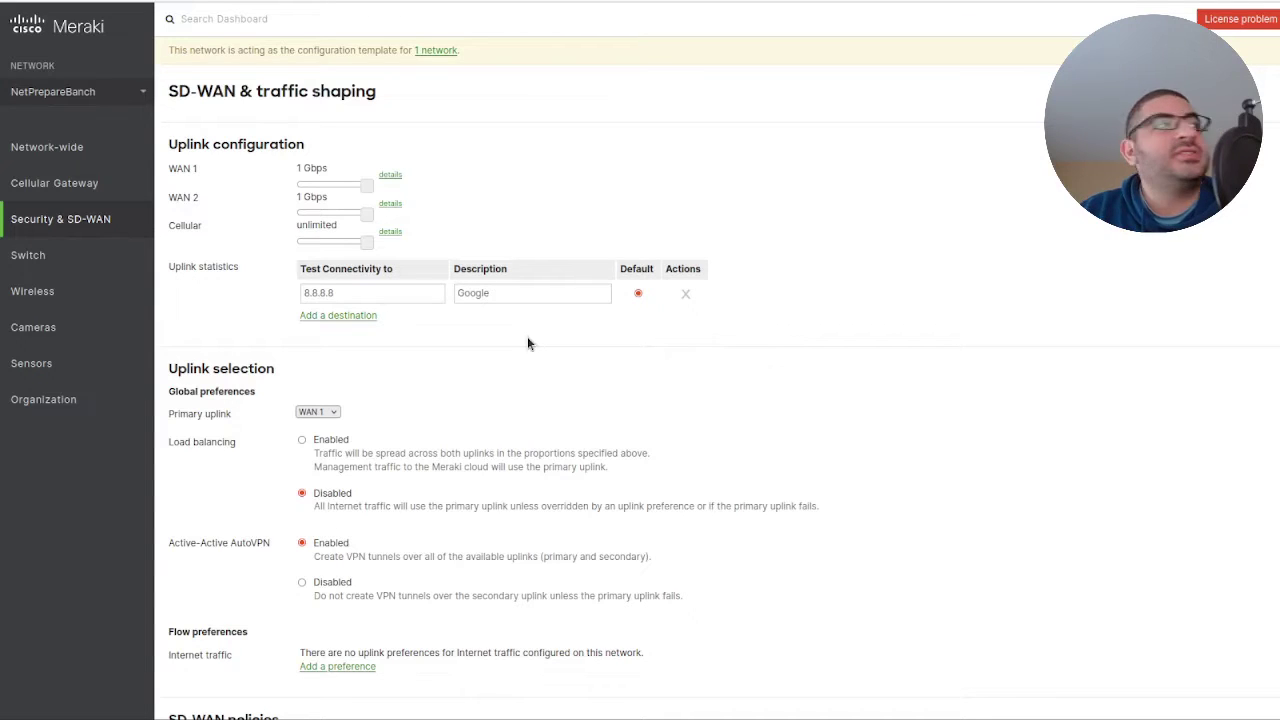
Step: Start a new switch profile on model MS350-24 (P) and begin naming it MS350
{"action": "mouse_move", "coordinate": [74, 257]}
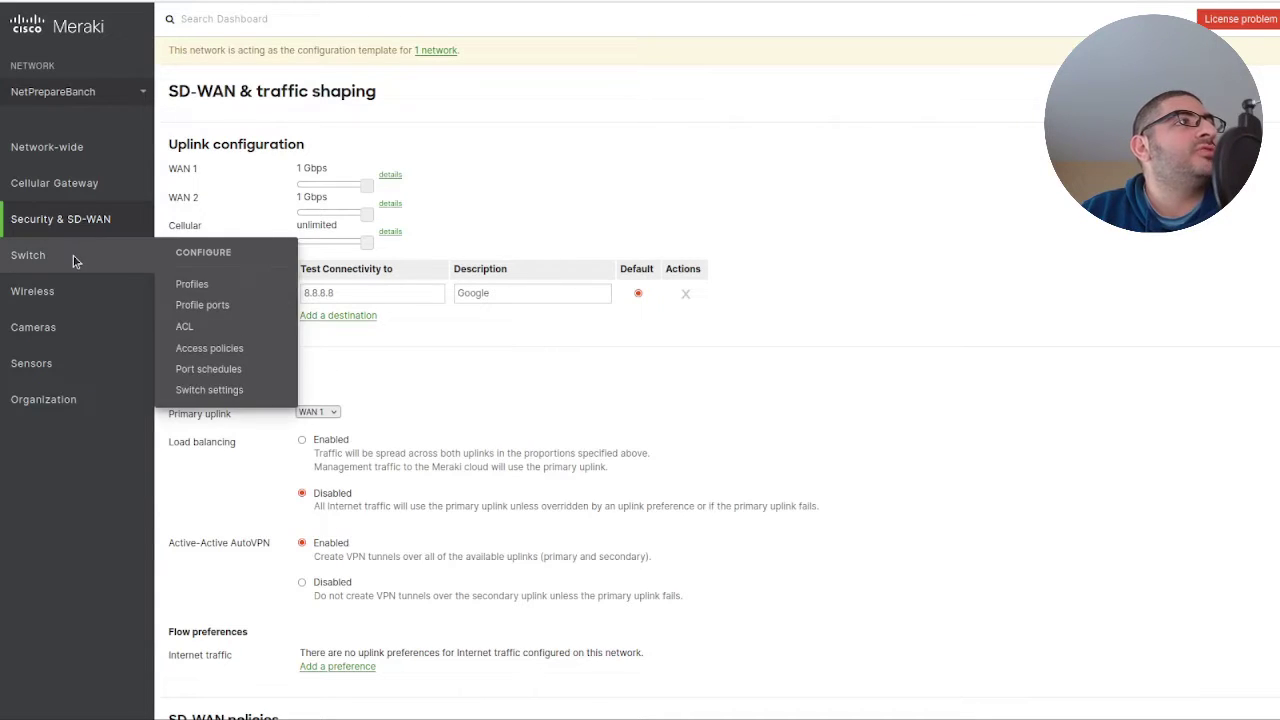
{"action": "left_click", "coordinate": [194, 292]}
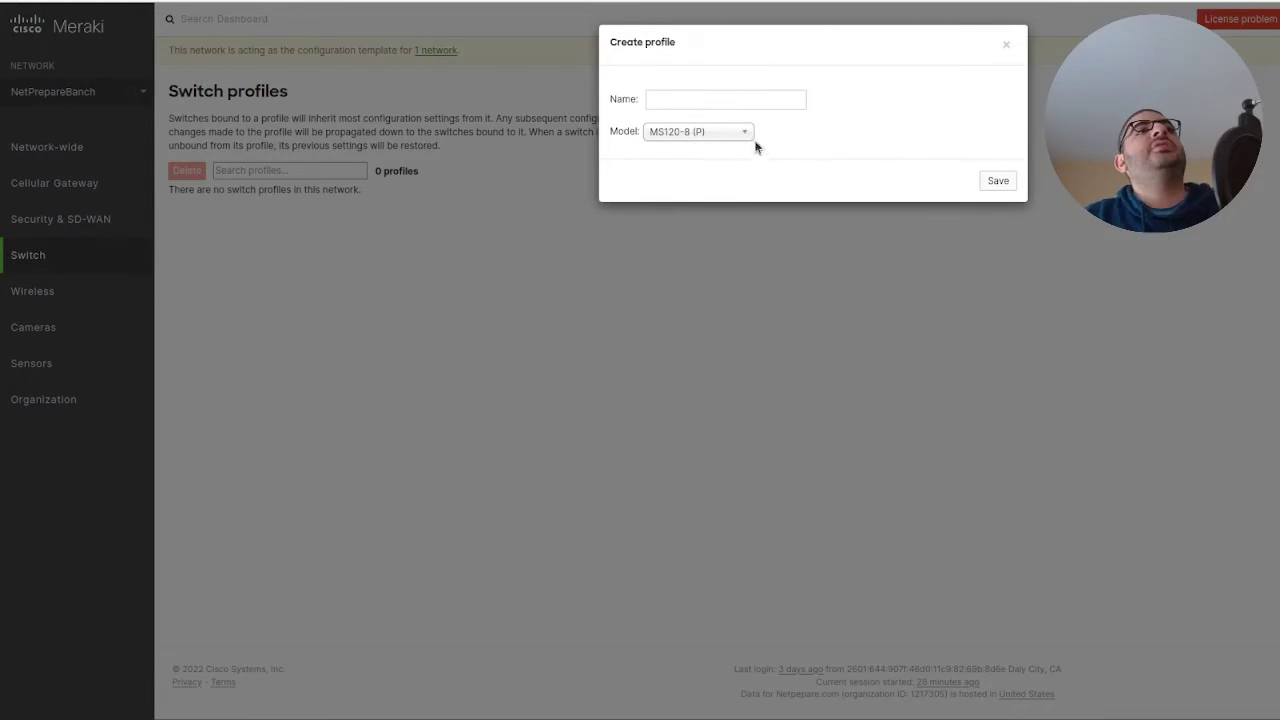
{"action": "left_click", "coordinate": [745, 133]}
{"action": "scroll", "coordinate": [728, 260], "scroll_direction": "down", "scroll_amount": 5}
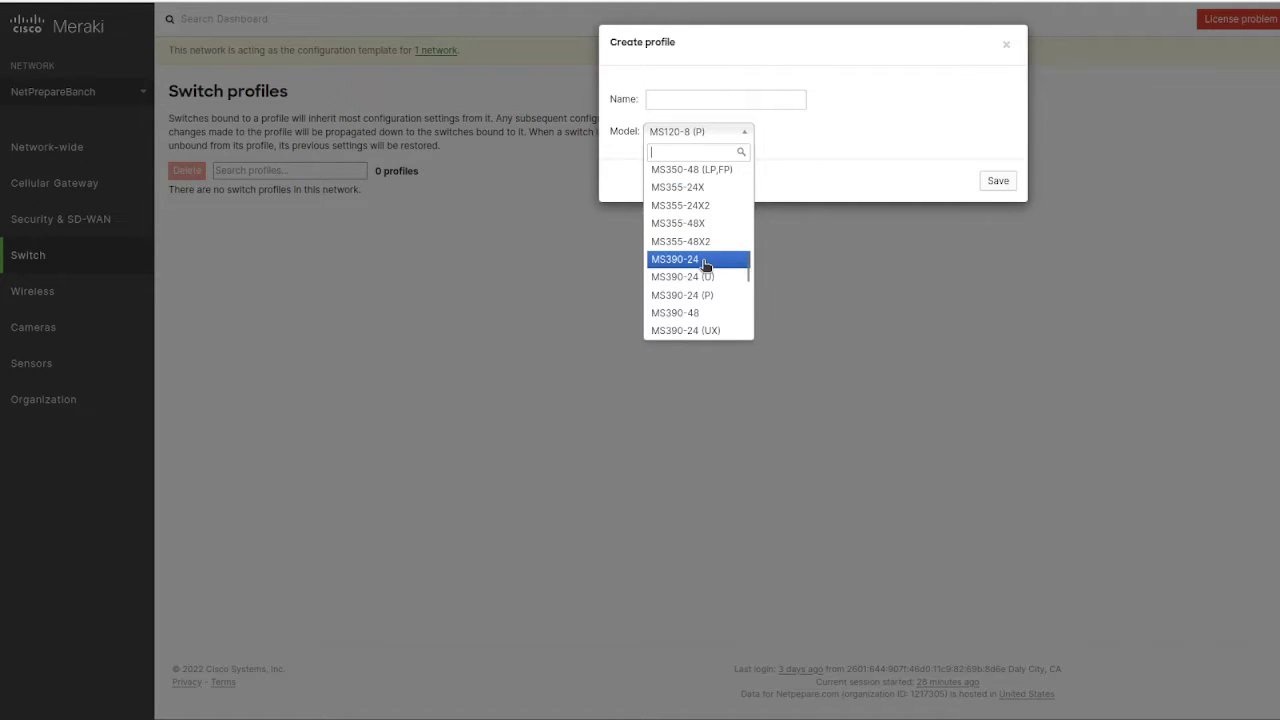
{"action": "scroll", "coordinate": [710, 255], "scroll_direction": "up", "scroll_amount": 3}
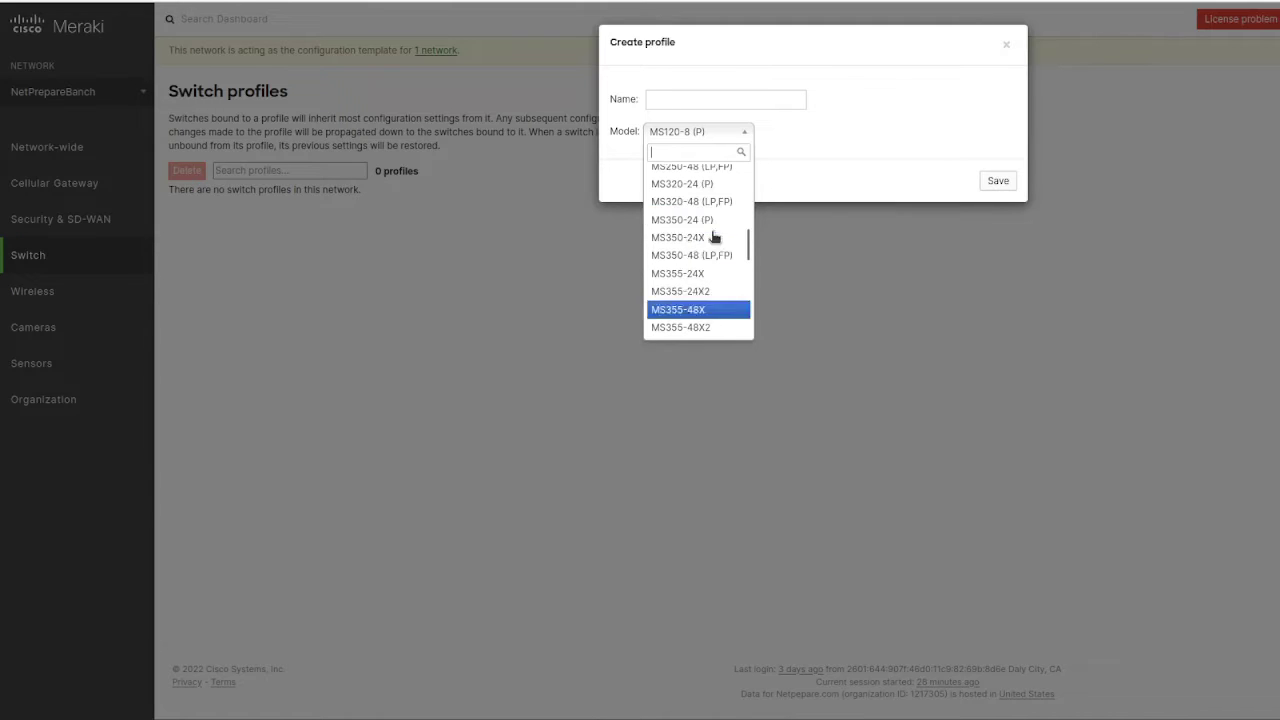
{"action": "scroll", "coordinate": [720, 305], "scroll_direction": "down", "scroll_amount": 3}
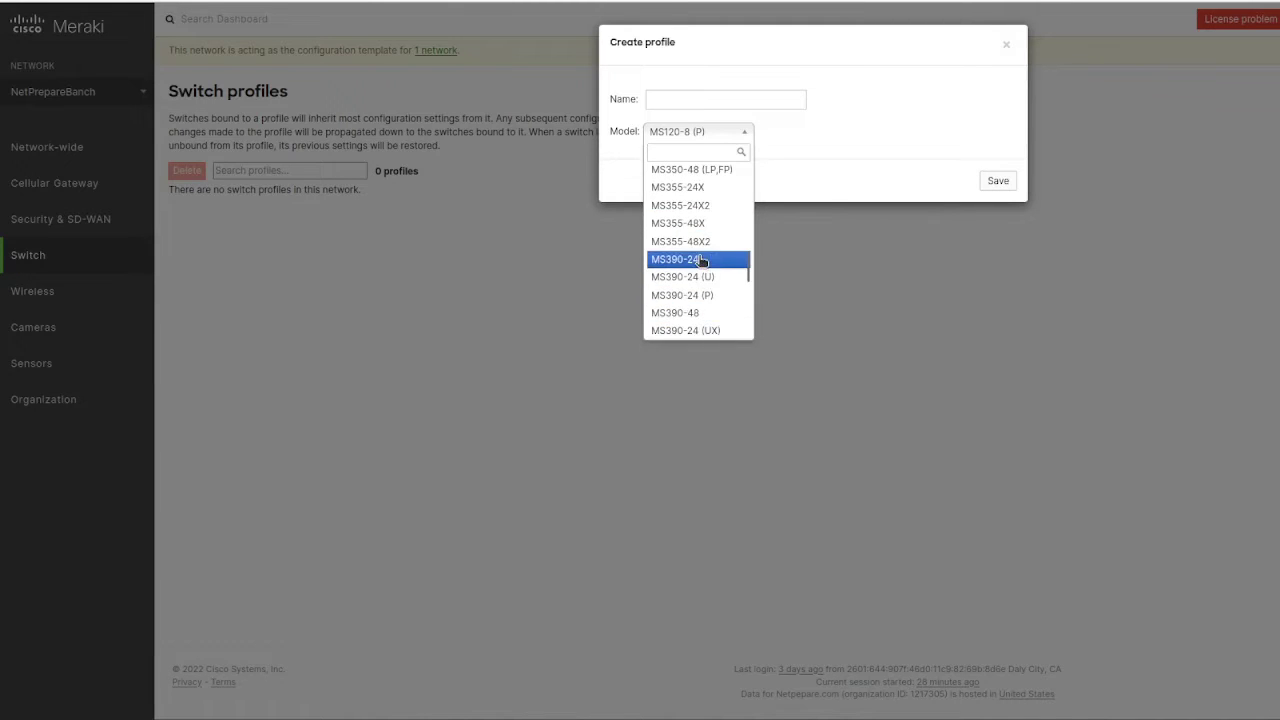
{"action": "left_click", "coordinate": [703, 259]}
{"action": "left_click", "coordinate": [736, 131]}
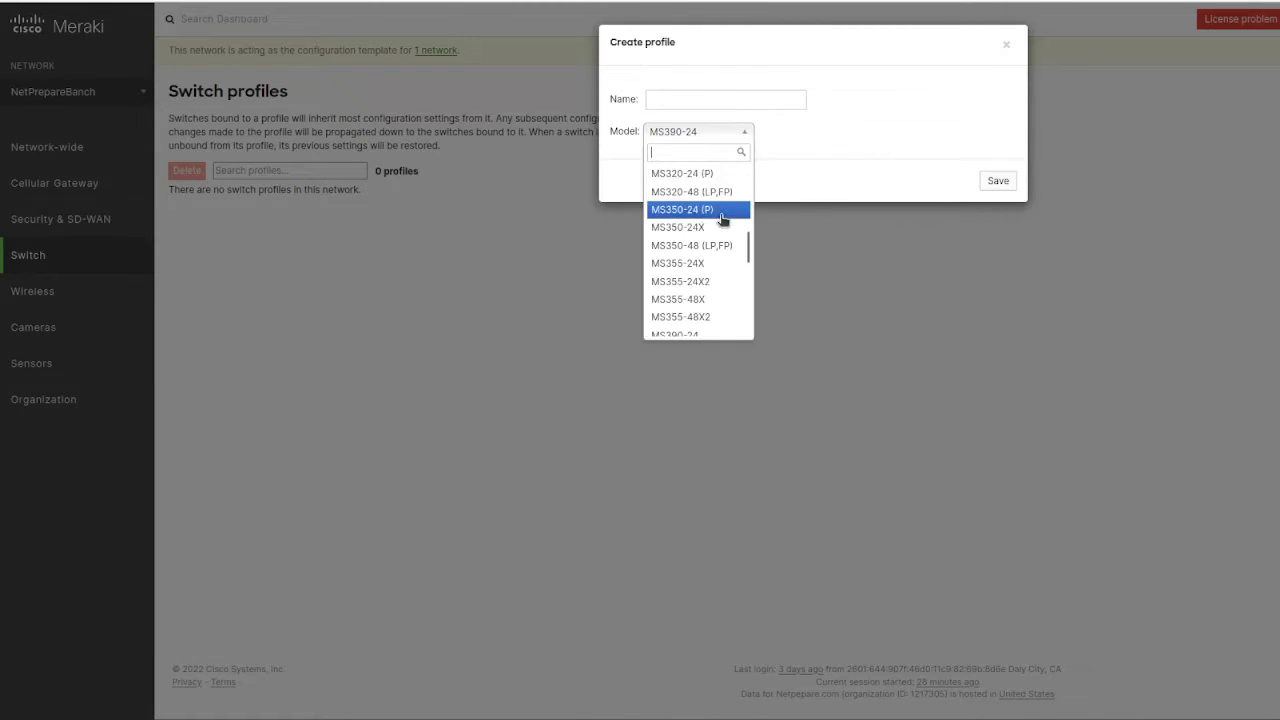
{"action": "left_click", "coordinate": [723, 219]}
{"action": "left_click", "coordinate": [716, 100]}
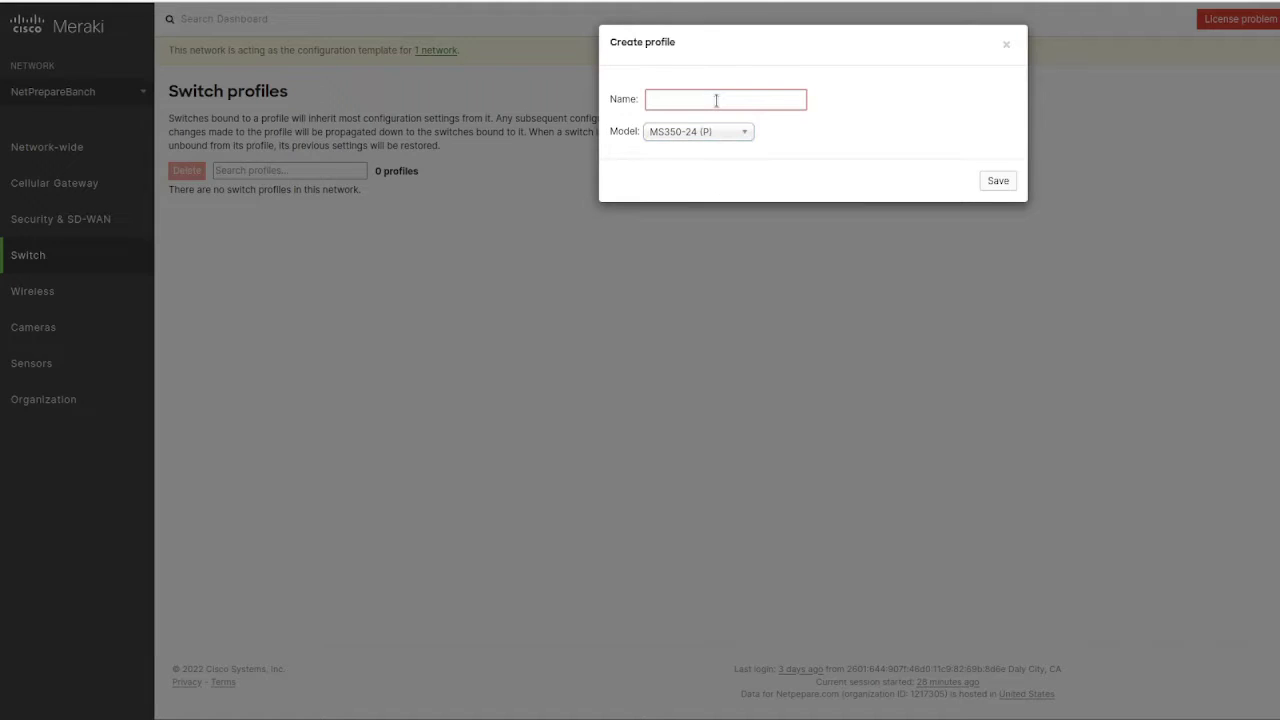
{"action": "type", "text": "MS3"}
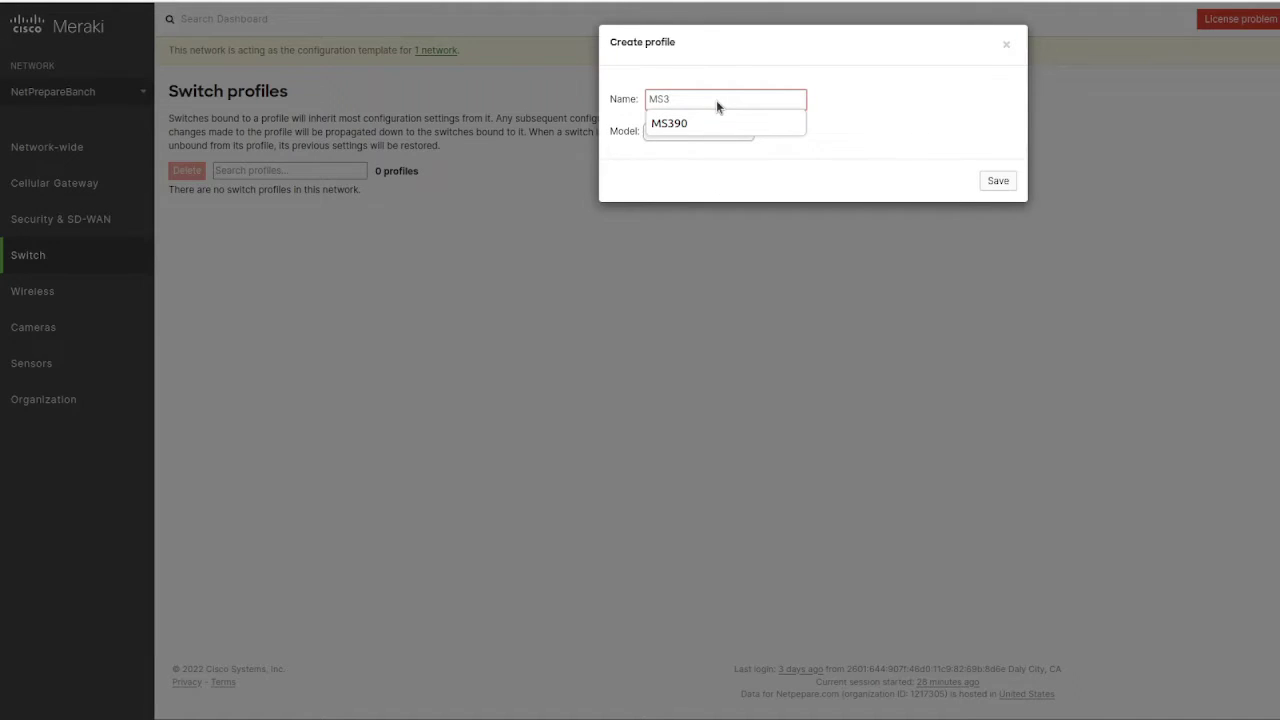
{"action": "type", "text": "50-24-Access"}
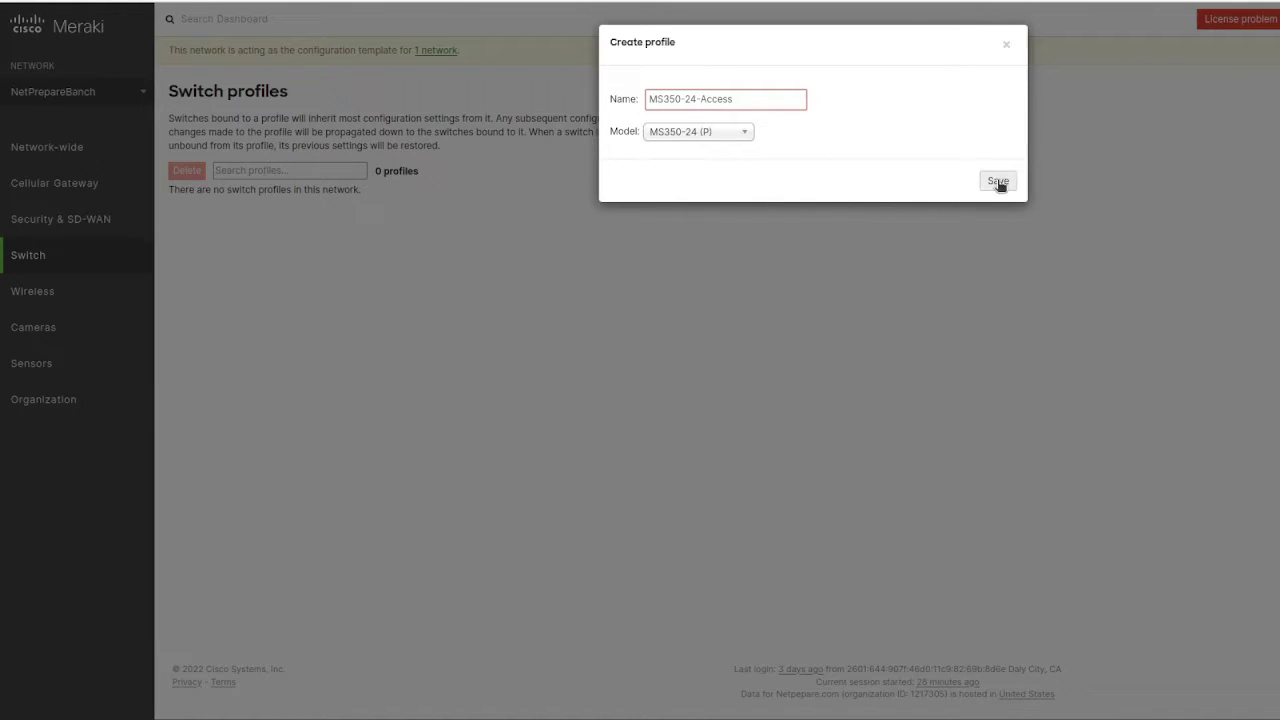
Step: Save the MS350-24-Access profile and open its details page
{"action": "left_click", "coordinate": [998, 182]}
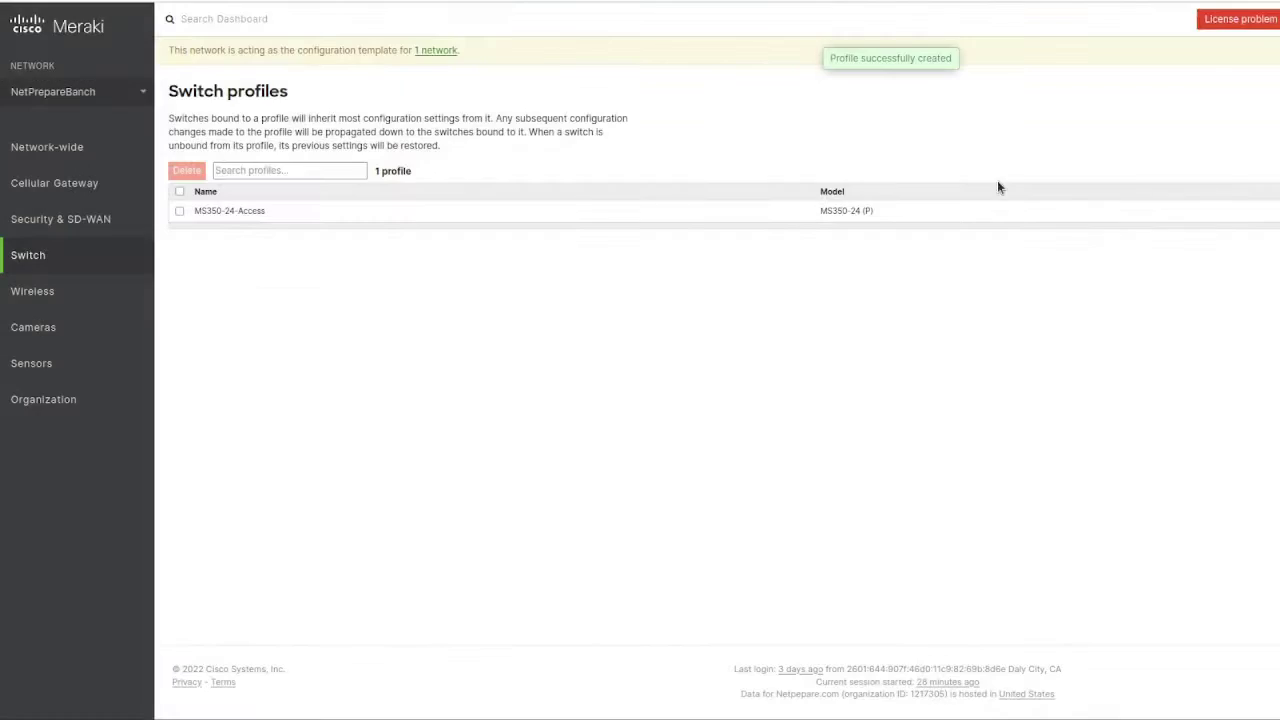
{"action": "left_click", "coordinate": [248, 210]}
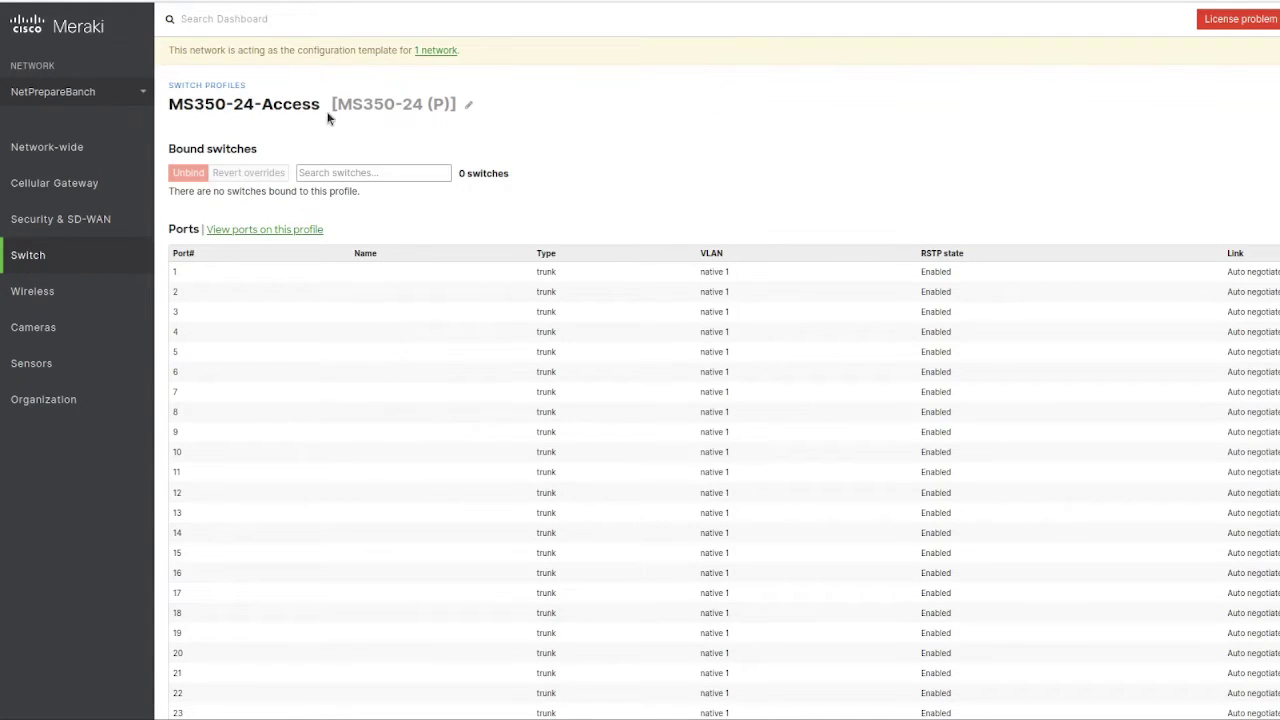
{"action": "left_click_drag", "start_coordinate": [168, 106], "coordinate": [316, 139]}
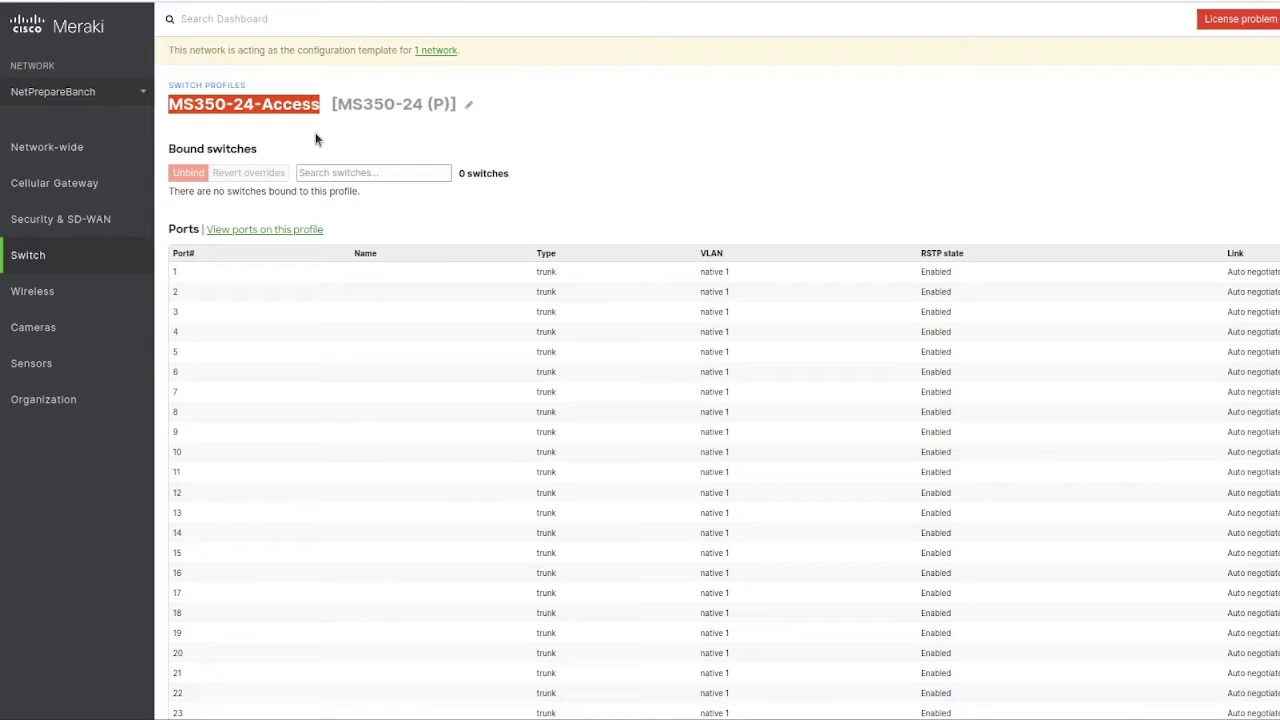
Step: List the profile's ports and select all except Dedicated stack ports 1 and 2
{"action": "left_click", "coordinate": [284, 229]}
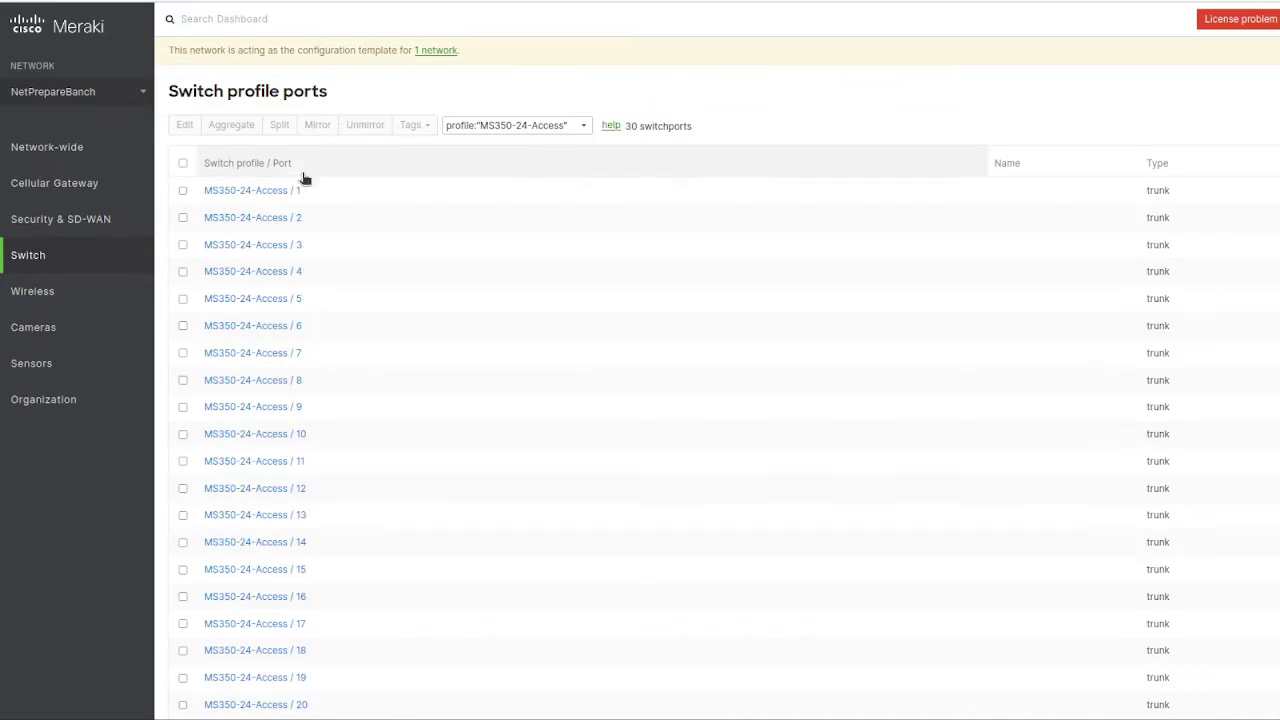
{"action": "left_click", "coordinate": [182, 164]}
{"action": "scroll", "coordinate": [260, 300], "scroll_direction": "down", "scroll_amount": 4}
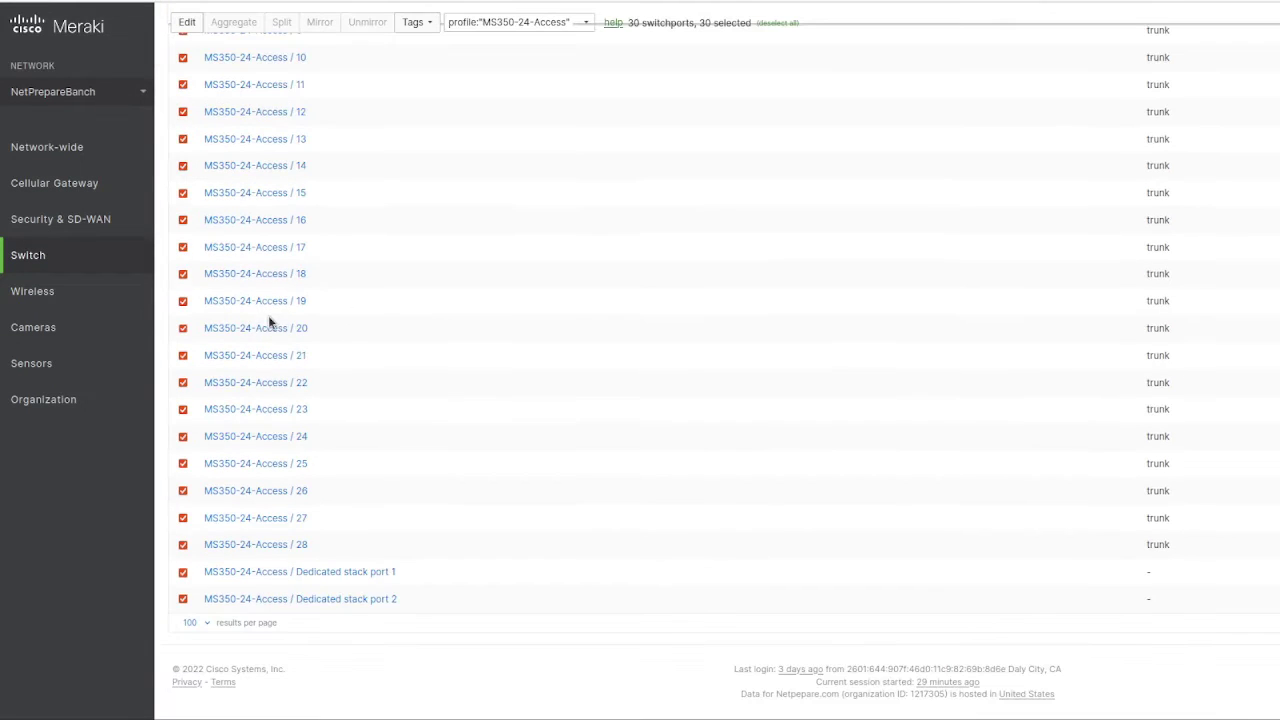
{"action": "left_click", "coordinate": [182, 572]}
{"action": "left_click", "coordinate": [182, 599]}
{"action": "scroll", "coordinate": [303, 520], "scroll_direction": "up", "scroll_amount": 5}
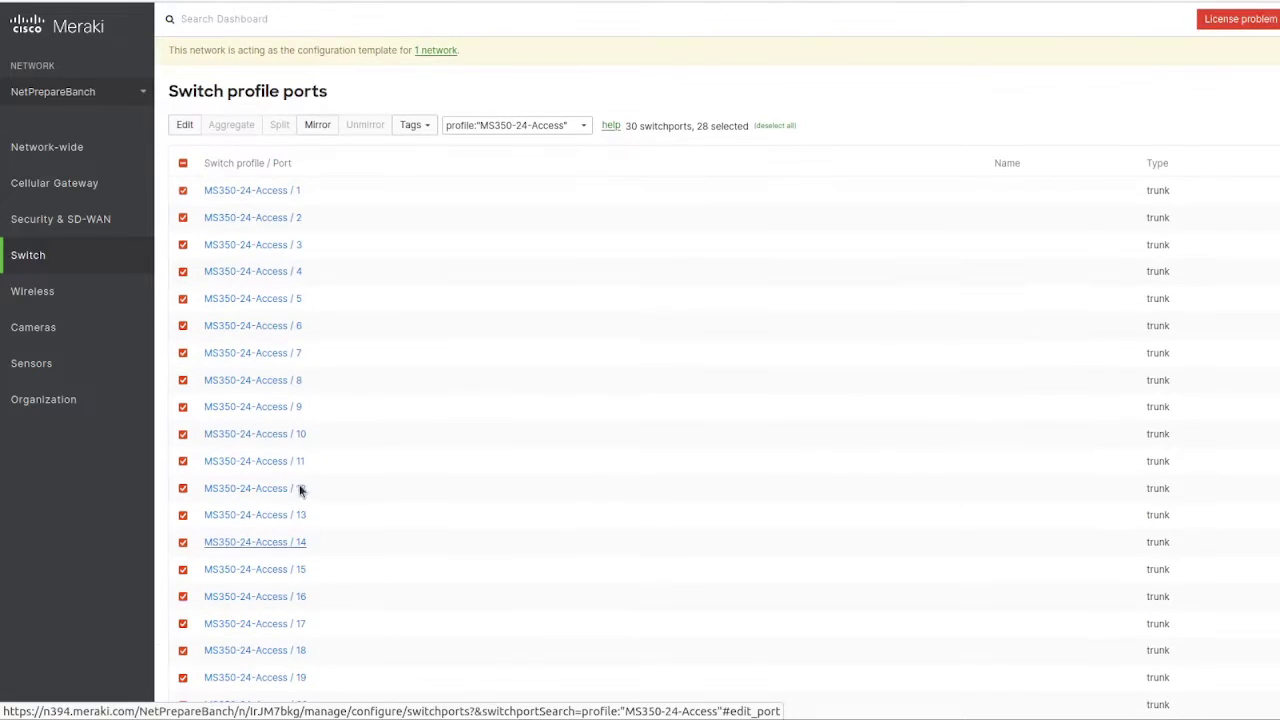
Step: Make the 28 selected ports access ports with STP guard set to BPDU guard
{"action": "left_click", "coordinate": [185, 124]}
{"action": "scroll", "coordinate": [614, 270], "scroll_direction": "down", "scroll_amount": 3}
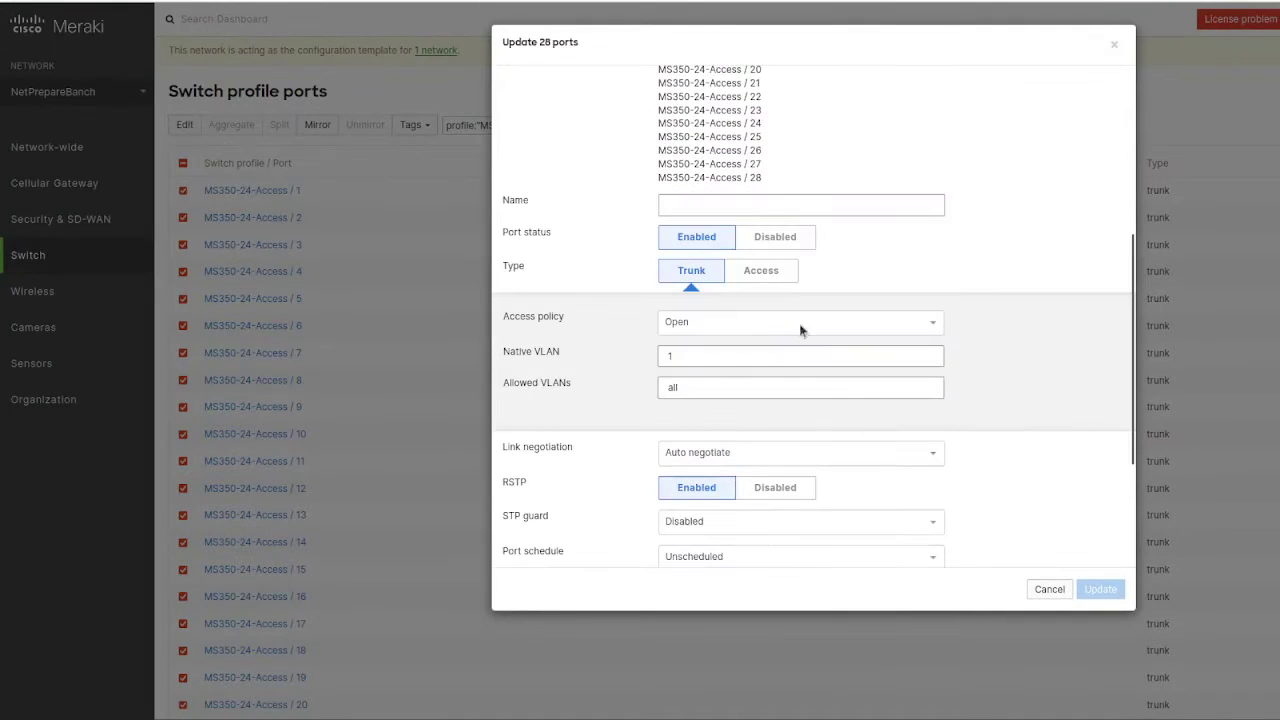
{"action": "left_click", "coordinate": [762, 276]}
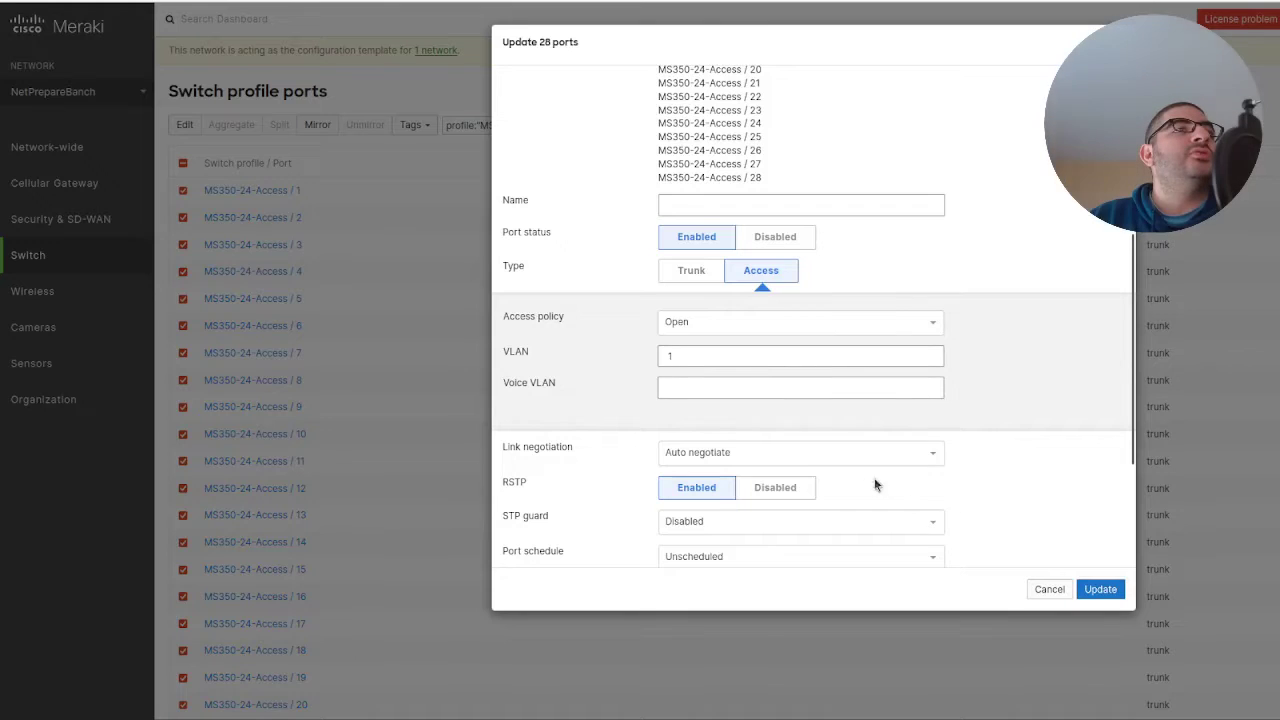
{"action": "scroll", "coordinate": [838, 480], "scroll_direction": "down", "scroll_amount": 3}
{"action": "left_click", "coordinate": [782, 317]}
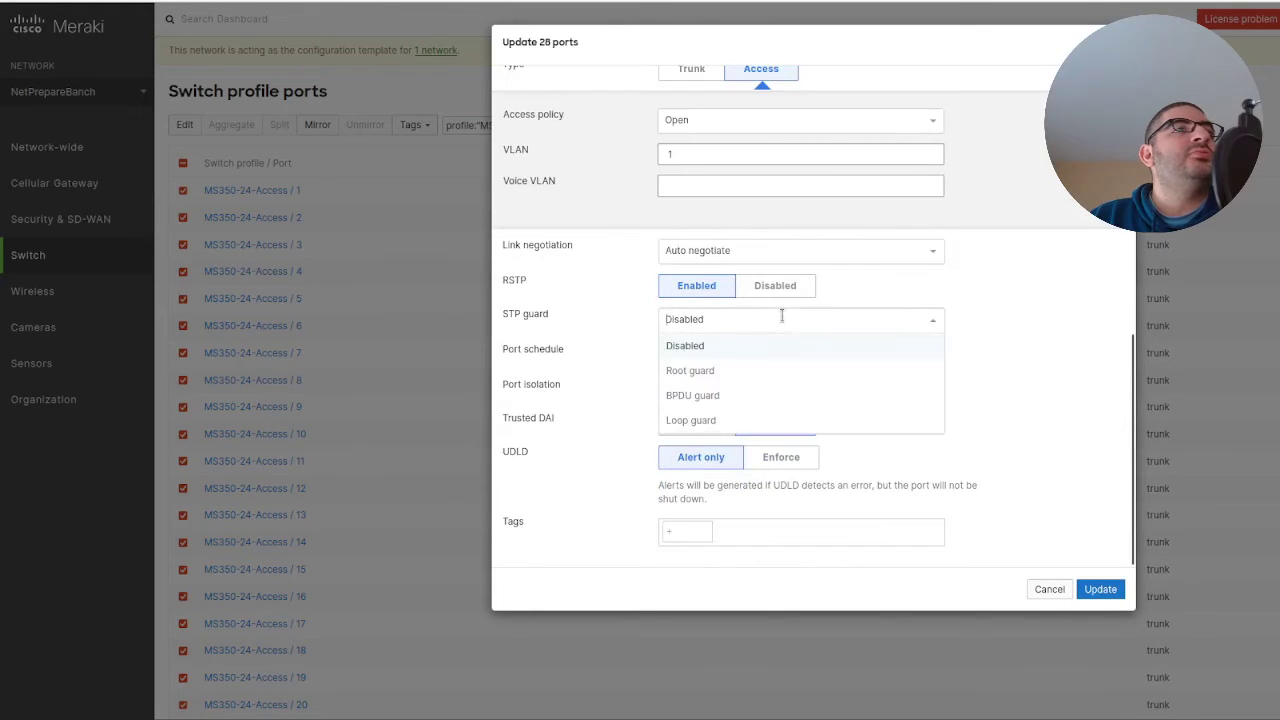
{"action": "left_click", "coordinate": [751, 397]}
Step: Set access VLAN 10 and voice VLAN 30, then apply the settings to the 28 ports
{"action": "left_click", "coordinate": [763, 153]}
{"action": "type", "text": "0"}
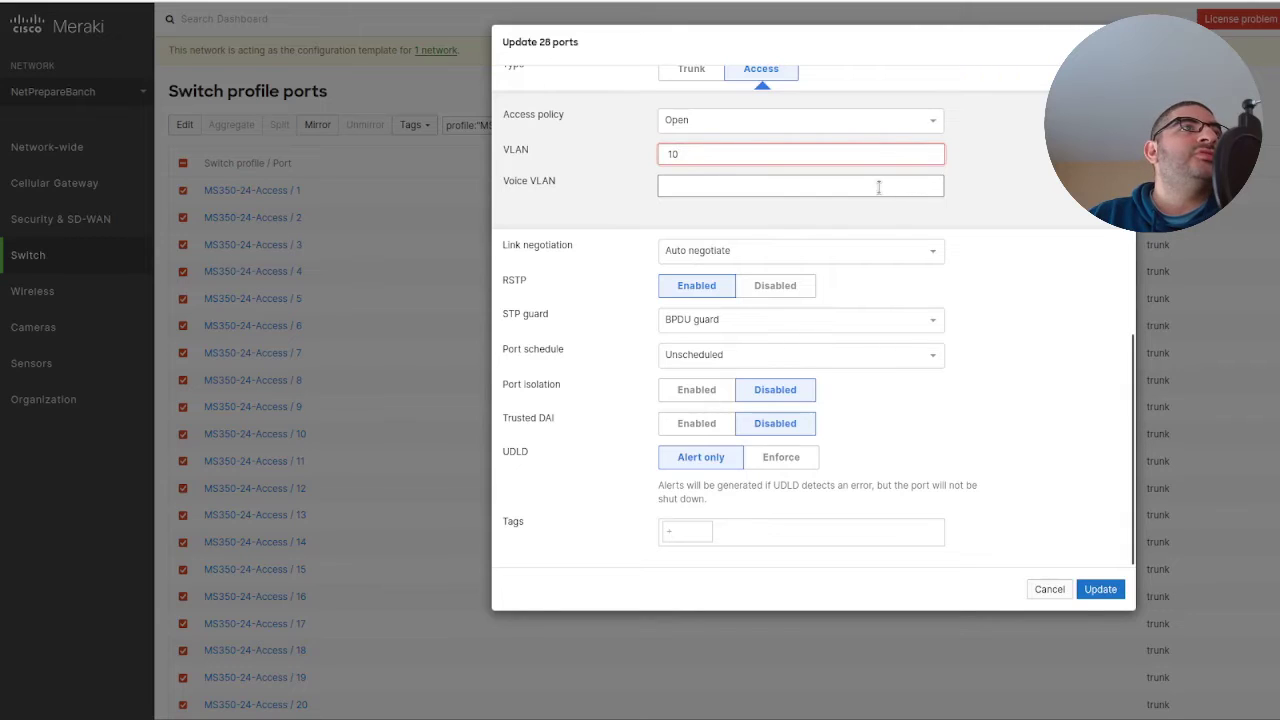
{"action": "left_click", "coordinate": [879, 187]}
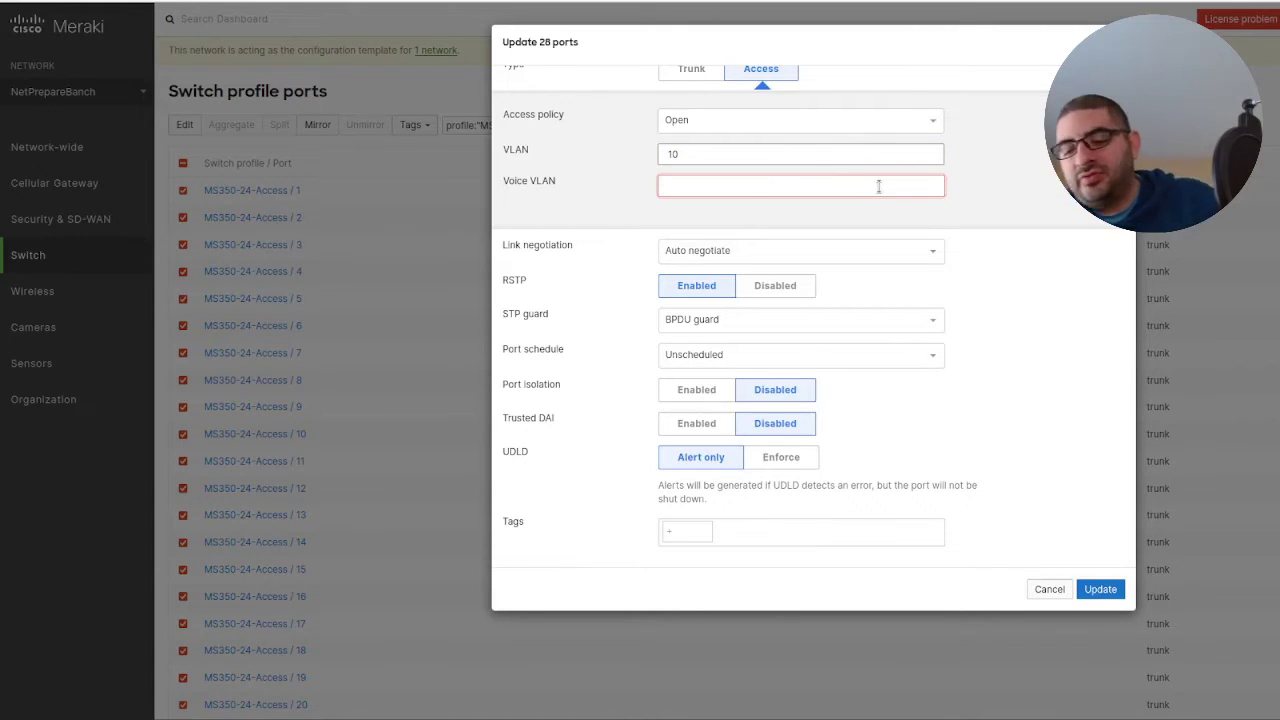
{"action": "type", "text": "30"}
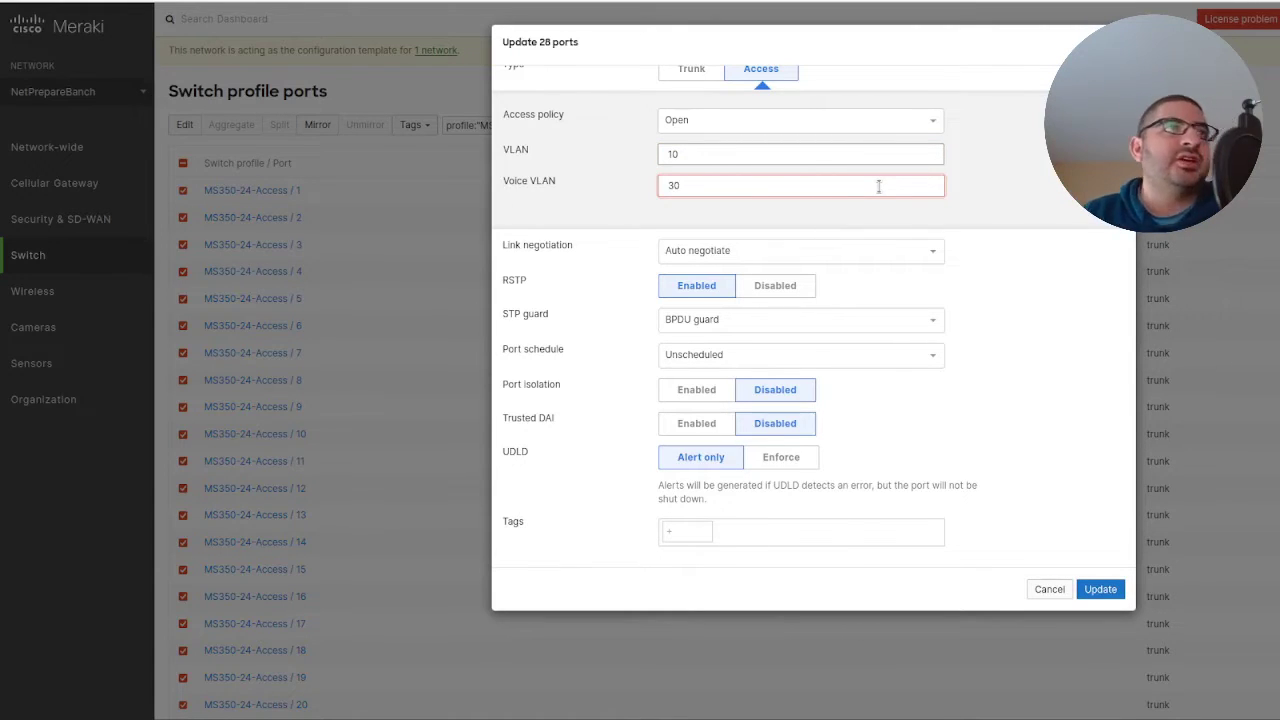
{"action": "left_click", "coordinate": [942, 252]}
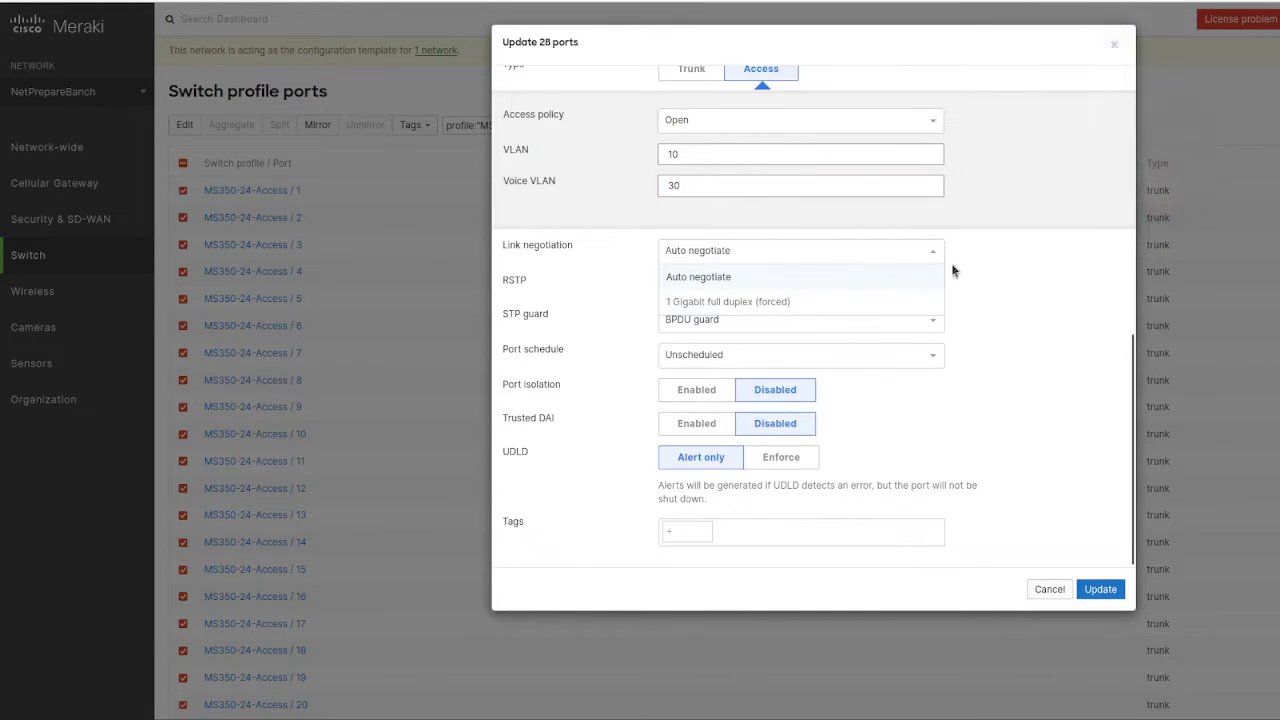
{"action": "left_click", "coordinate": [1000, 272]}
{"action": "scroll", "coordinate": [1004, 285], "scroll_direction": "up", "scroll_amount": 2}
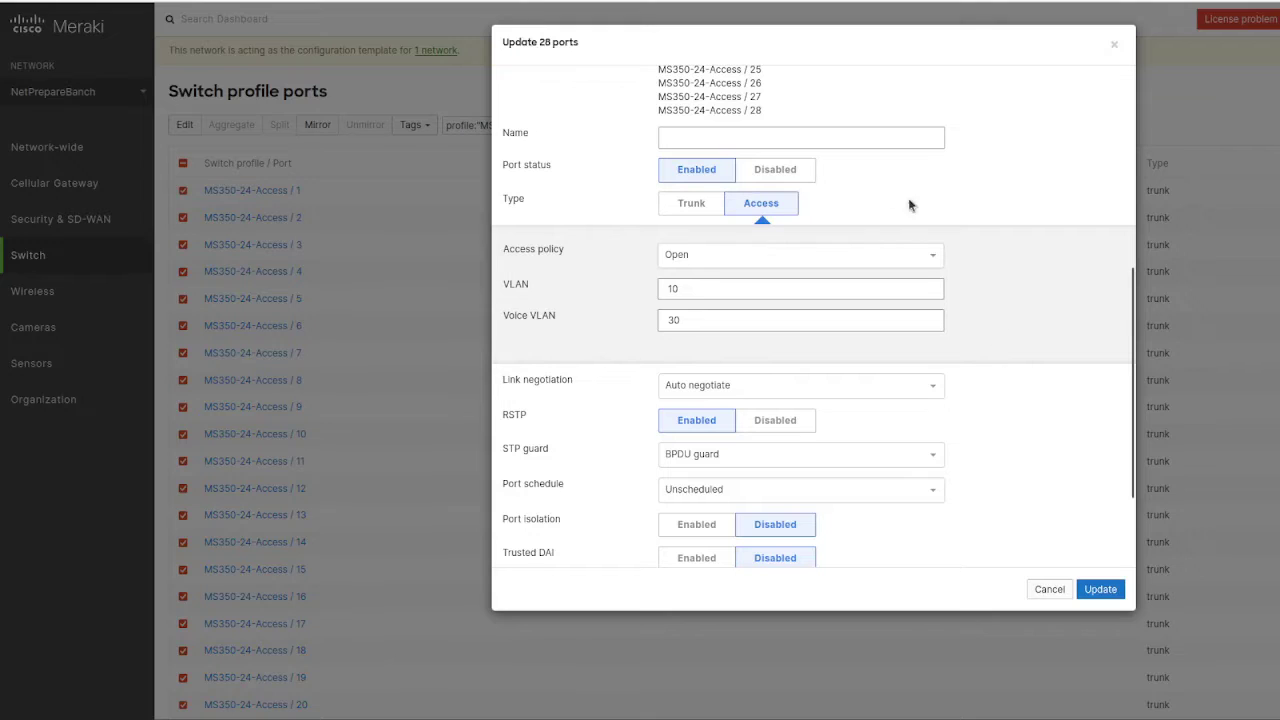
{"action": "double_click", "coordinate": [514, 133]}
{"action": "scroll", "coordinate": [853, 195], "scroll_direction": "down", "scroll_amount": 3}
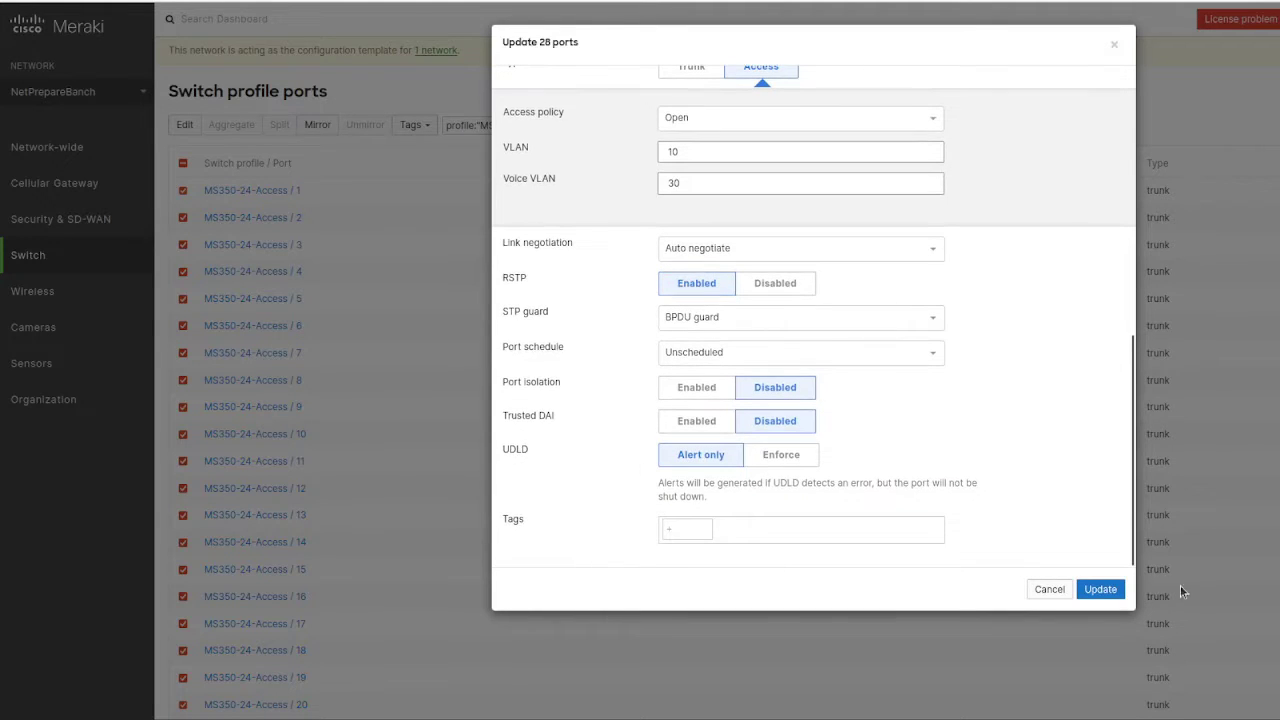
{"action": "left_click", "coordinate": [1098, 588]}
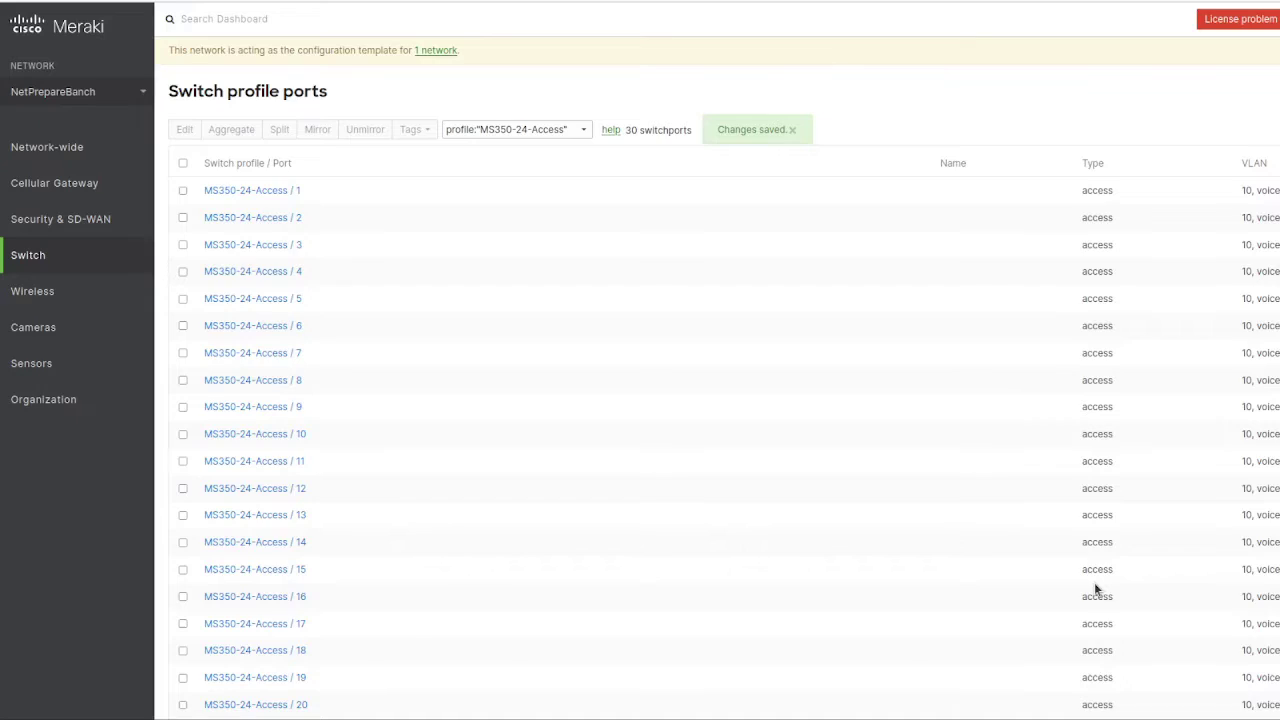
Step: Select ports 27 and 28 in the port list
{"action": "scroll", "coordinate": [437, 331], "scroll_direction": "down", "scroll_amount": 5}
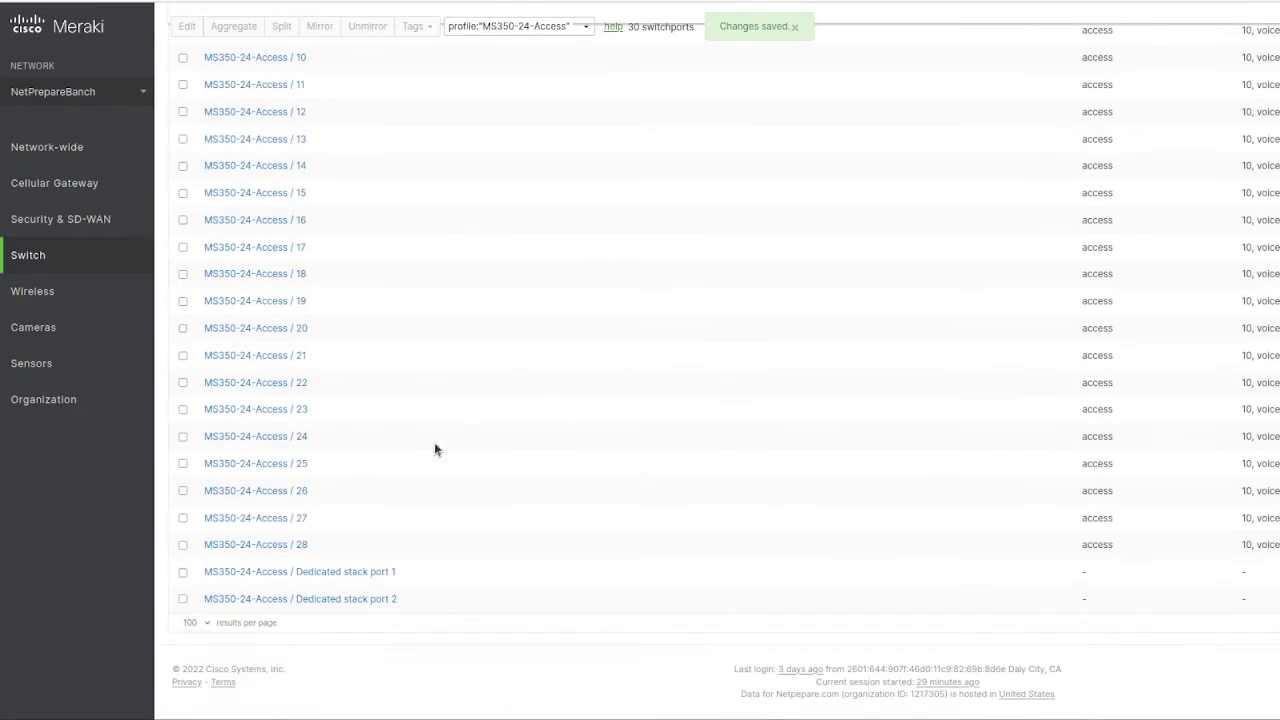
{"action": "left_click", "coordinate": [183, 518]}
{"action": "left_click", "coordinate": [183, 545]}
{"action": "scroll", "coordinate": [469, 506], "scroll_direction": "up", "scroll_amount": 10}
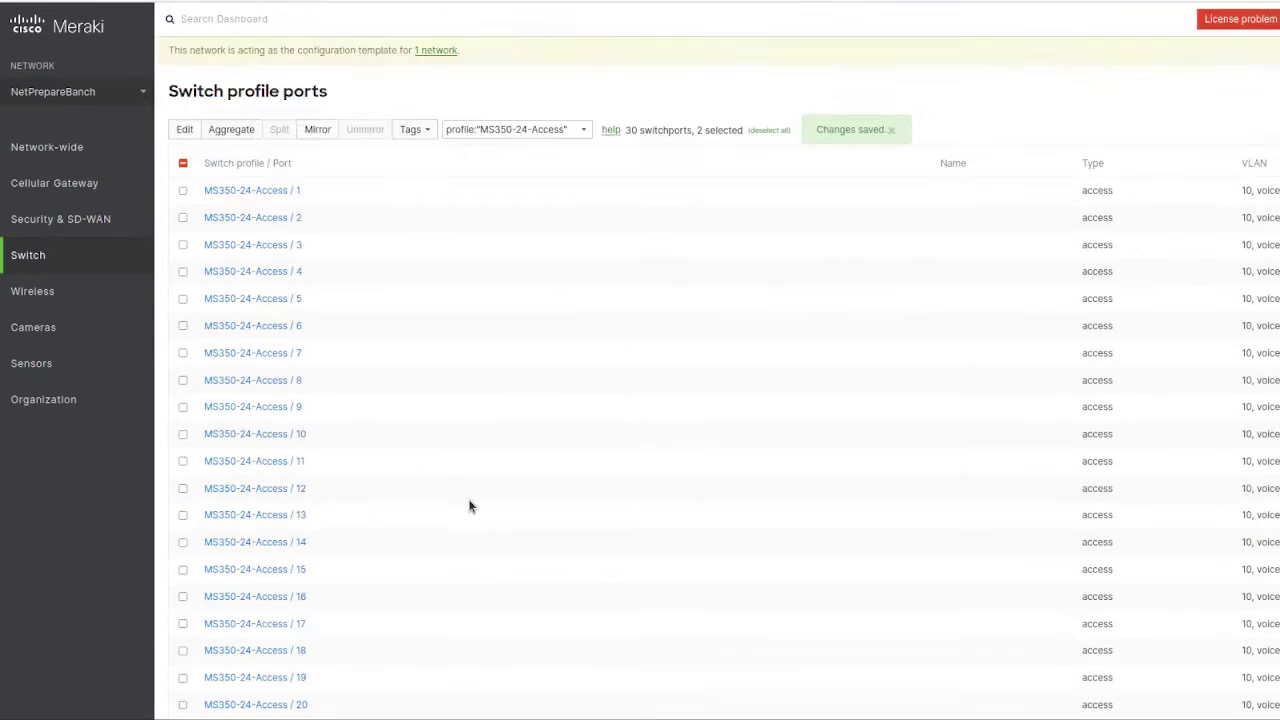
Step: Switch ports 27 and 28 to trunk mode with native VLAN 100
{"action": "left_click", "coordinate": [185, 129]}
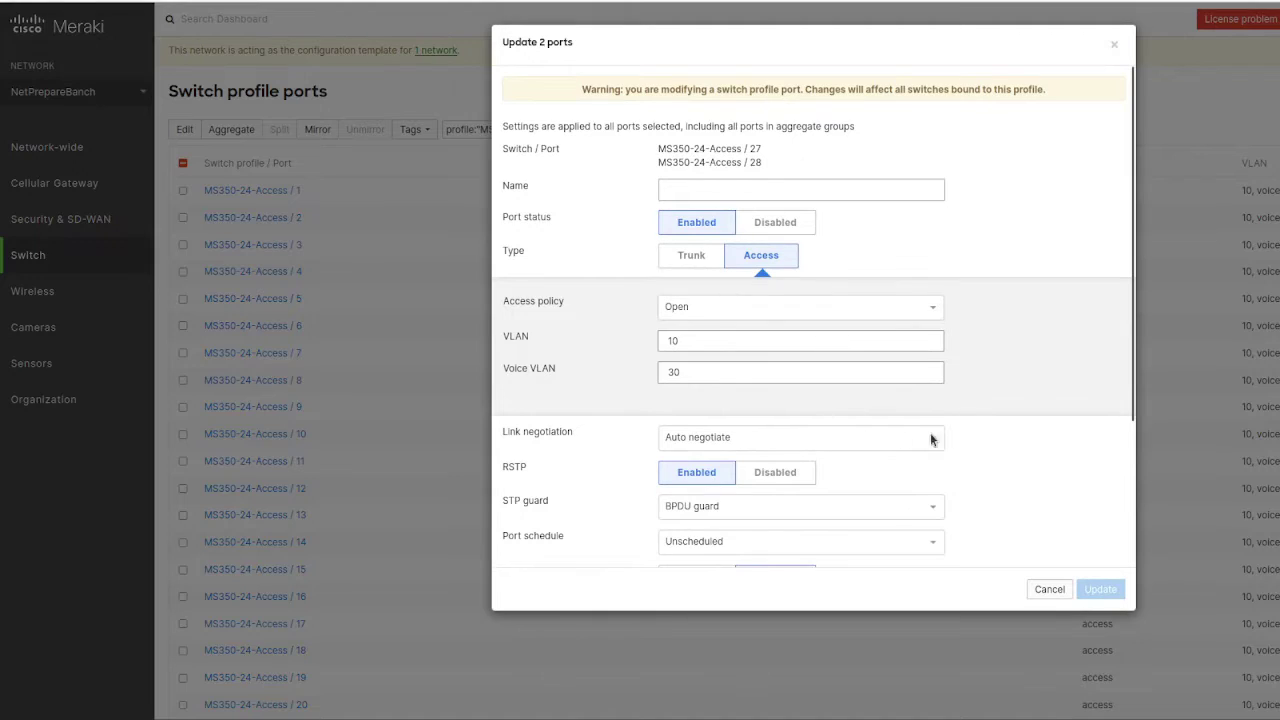
{"action": "scroll", "coordinate": [966, 440], "scroll_direction": "down", "scroll_amount": 3}
{"action": "left_click", "coordinate": [704, 121]}
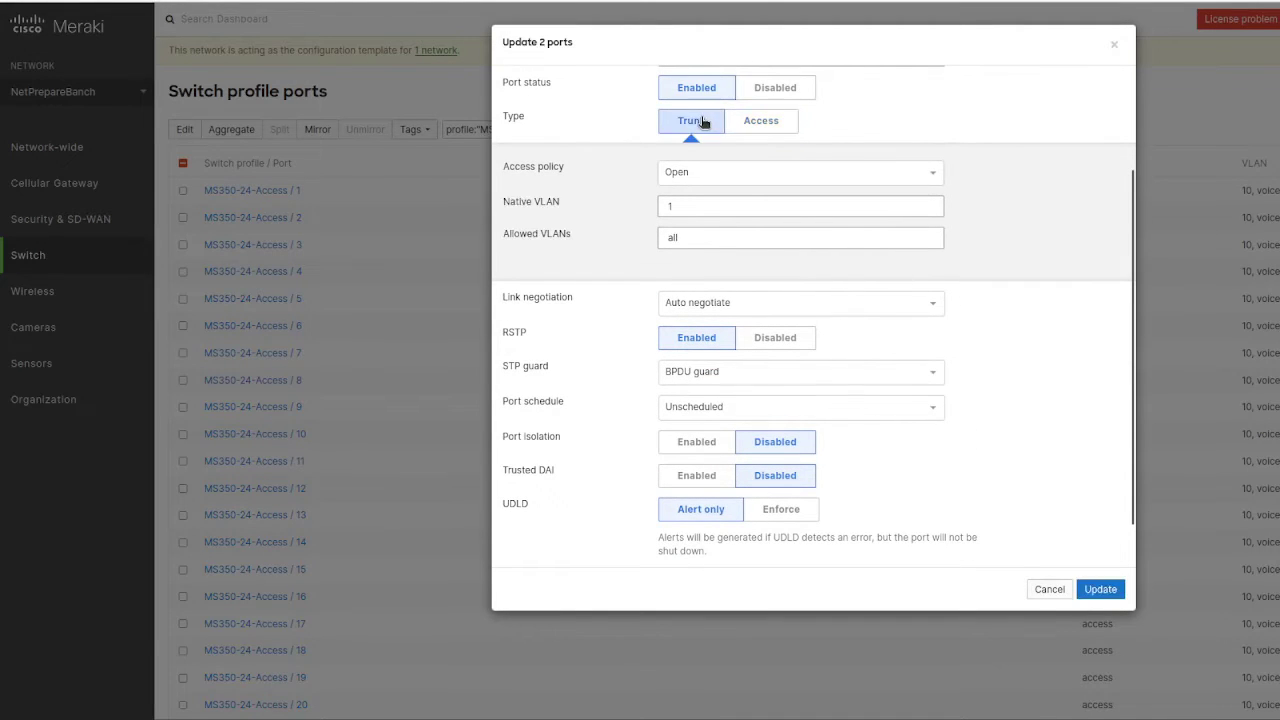
{"action": "left_click", "coordinate": [748, 200]}
{"action": "key", "text": "BackSpace"}
{"action": "type", "text": "1"}
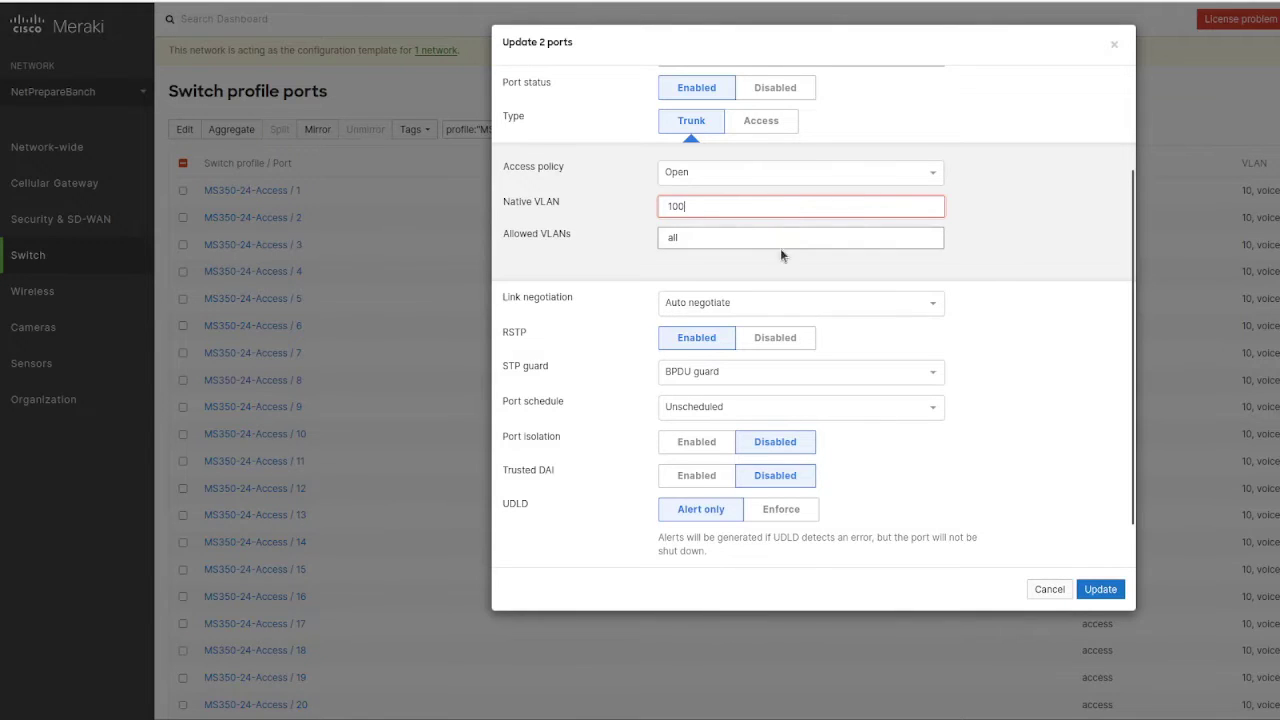
Step: Disable STP guard and enable Trusted DAI on ports 27 and 28
{"action": "scroll", "coordinate": [778, 255], "scroll_direction": "up", "scroll_amount": 1}
{"action": "scroll", "coordinate": [773, 279], "scroll_direction": "down", "scroll_amount": 2}
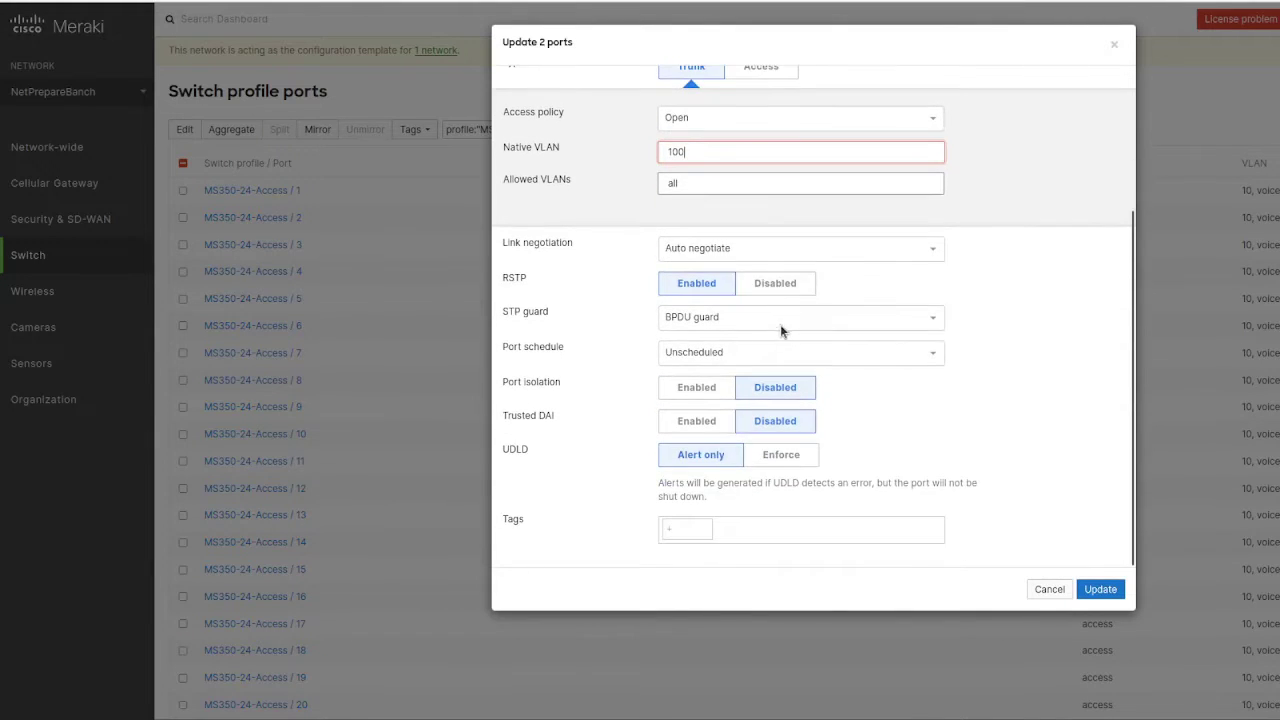
{"action": "left_click", "coordinate": [779, 322]}
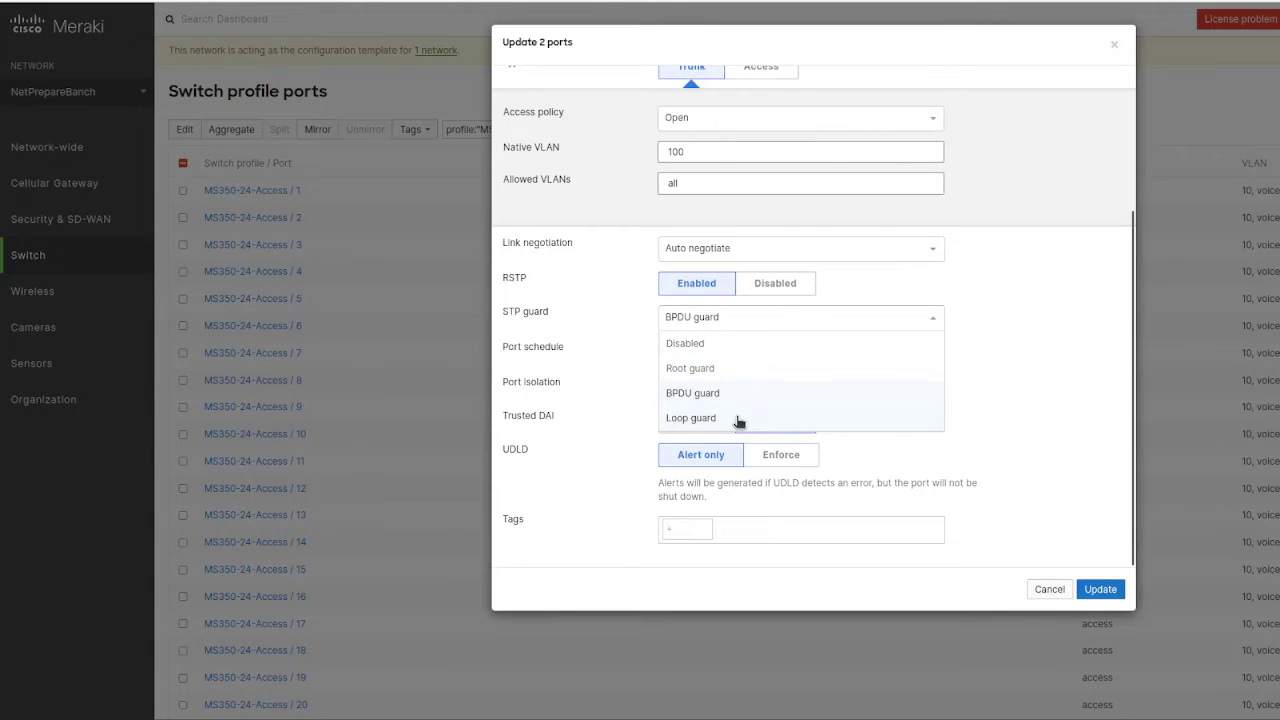
{"action": "left_click", "coordinate": [721, 345]}
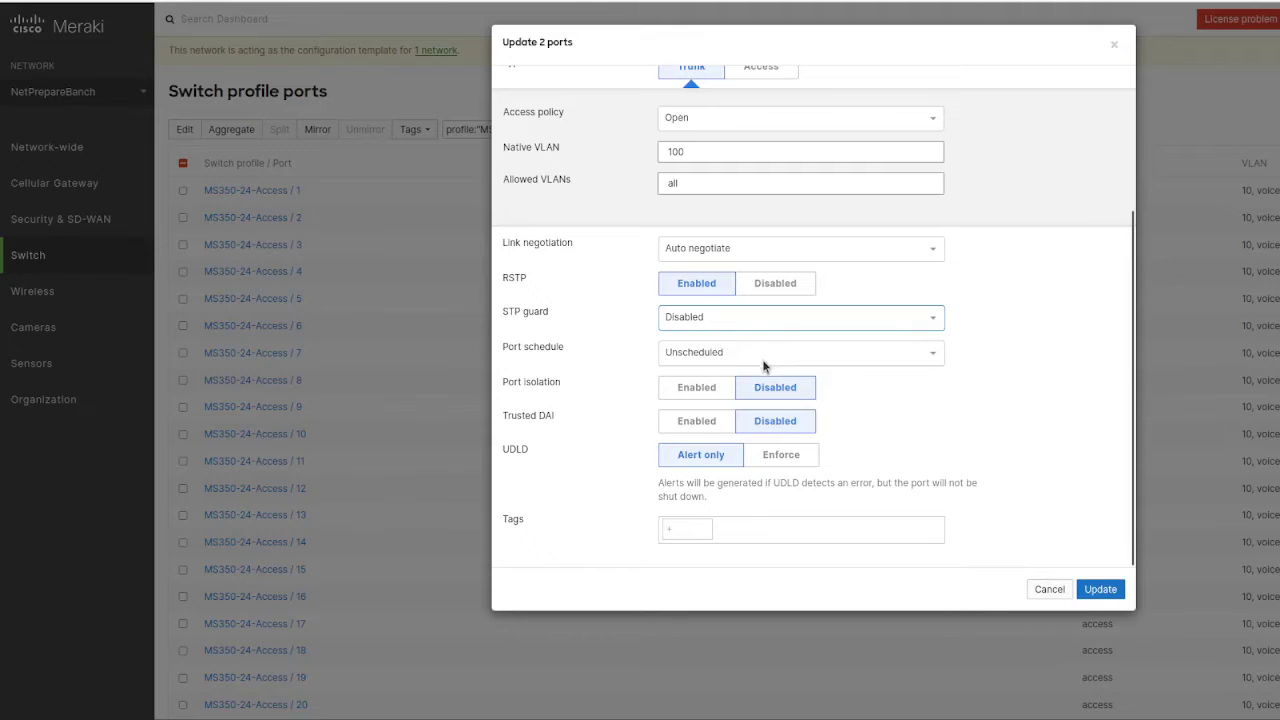
{"action": "left_click", "coordinate": [710, 422]}
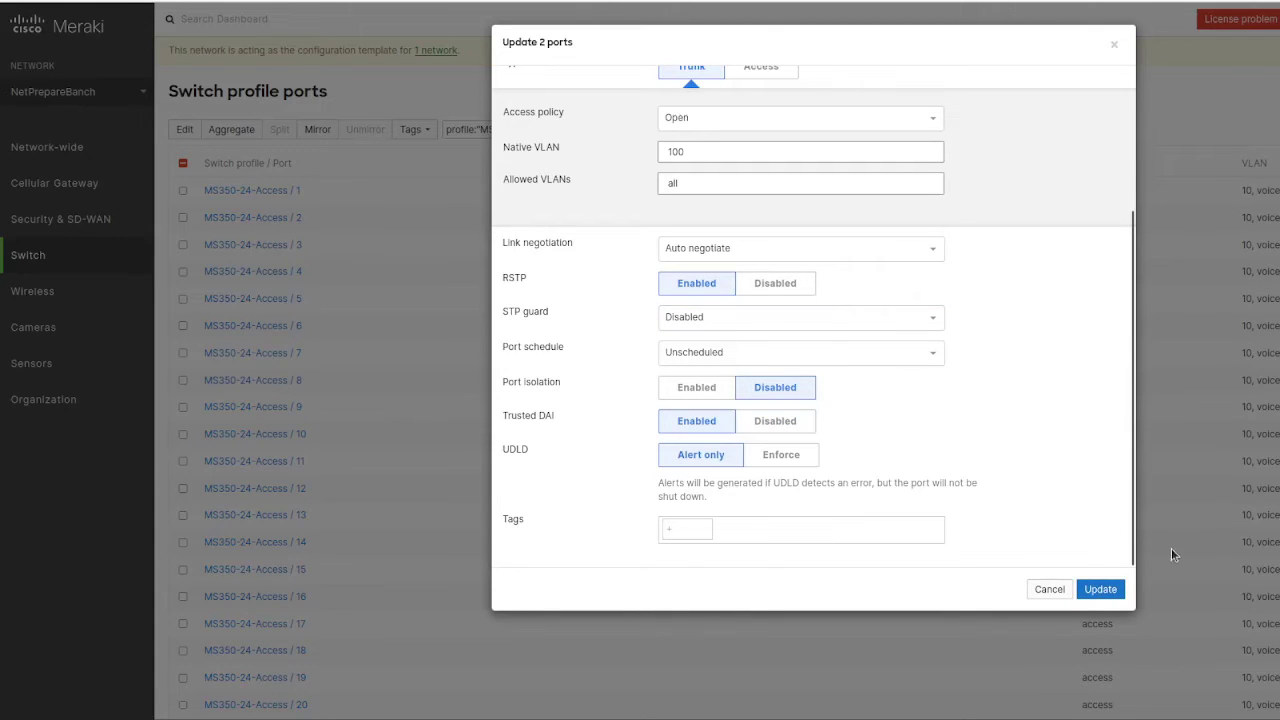
Step: Save the trunk settings and aggregate ports 27 and 28 into AGGR/0
{"action": "left_click", "coordinate": [1100, 589]}
{"action": "scroll", "coordinate": [432, 533], "scroll_direction": "down", "scroll_amount": 4}
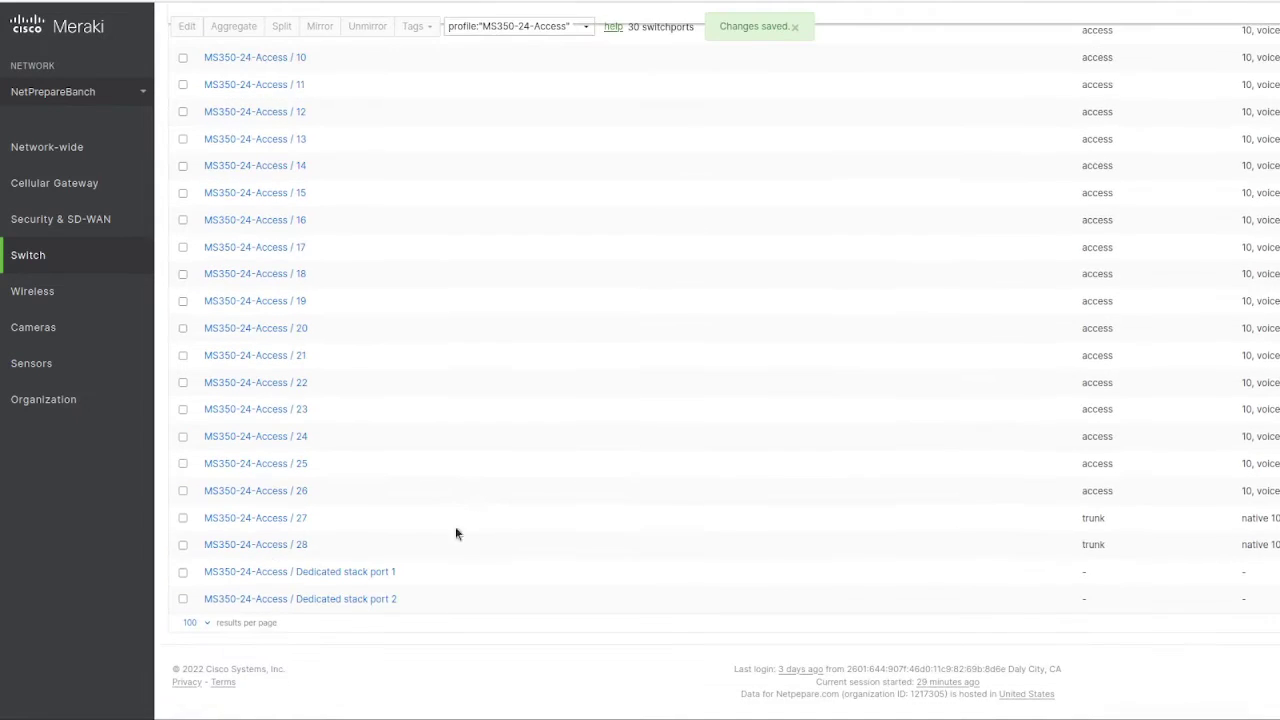
{"action": "left_click", "coordinate": [182, 518]}
{"action": "left_click", "coordinate": [182, 544]}
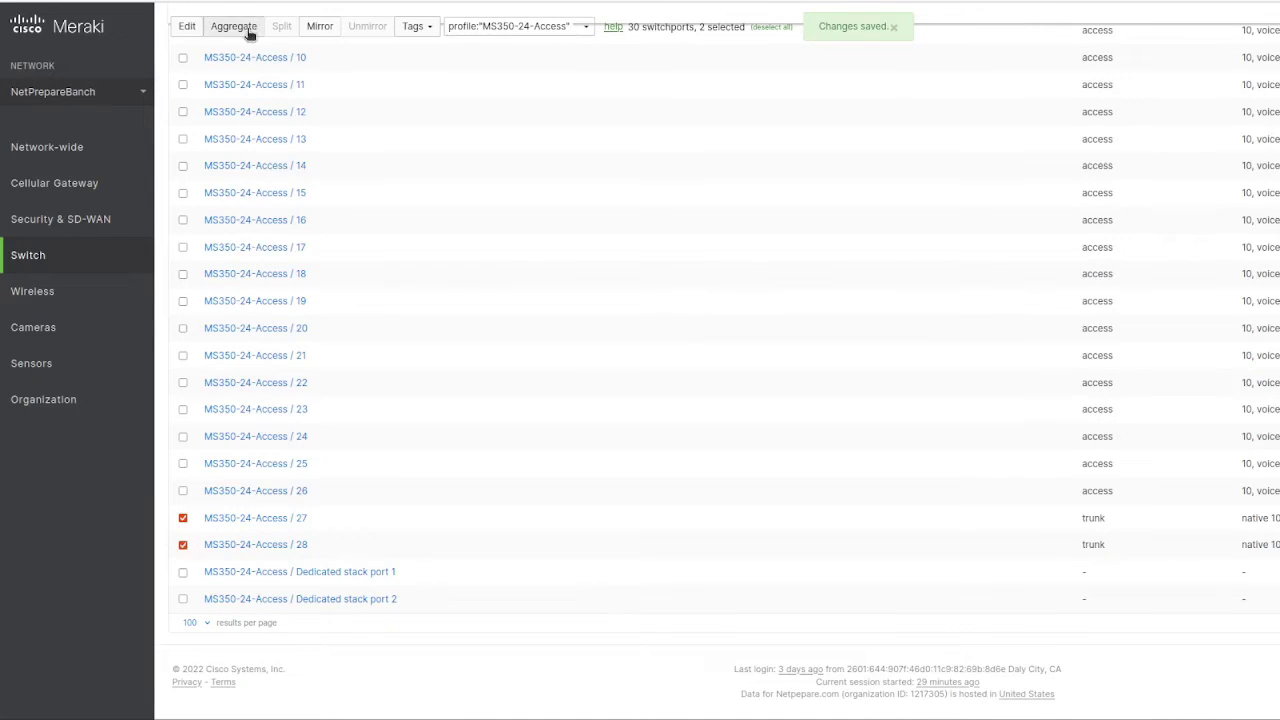
{"action": "left_click", "coordinate": [233, 26]}
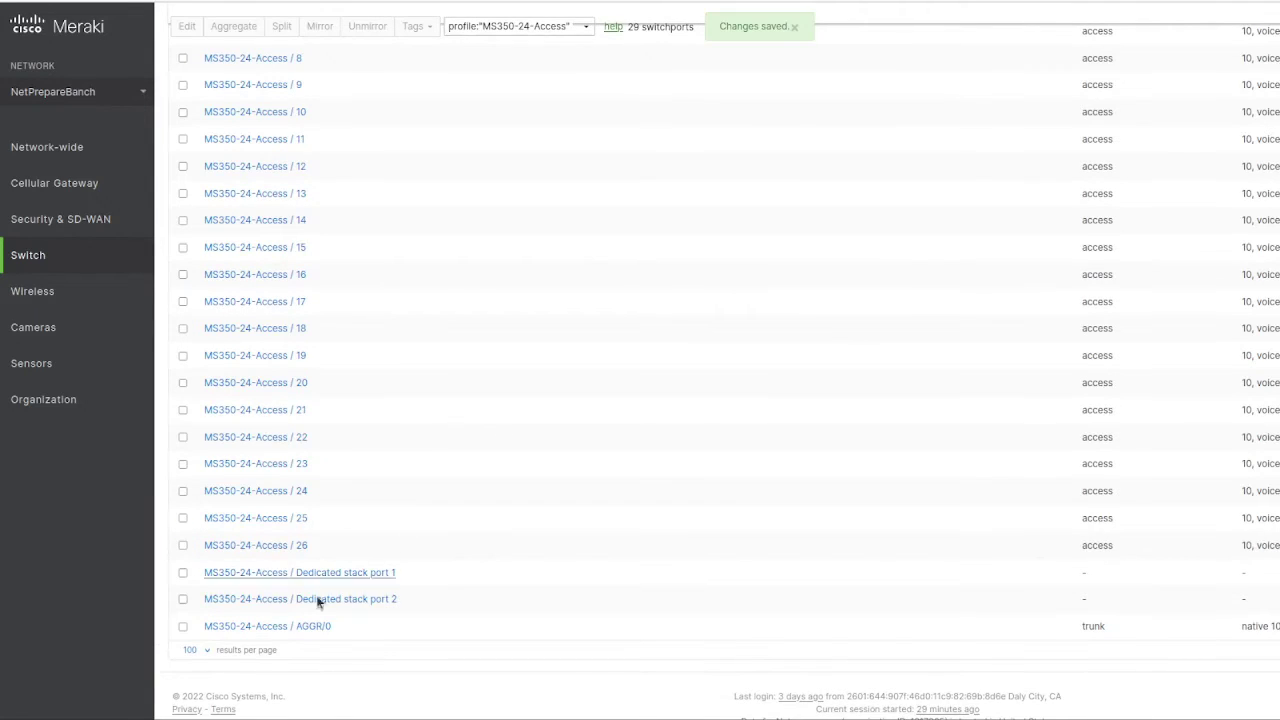
Step: Review the AGGR/0 aggregate's settings and close them without changes
{"action": "left_click", "coordinate": [300, 626]}
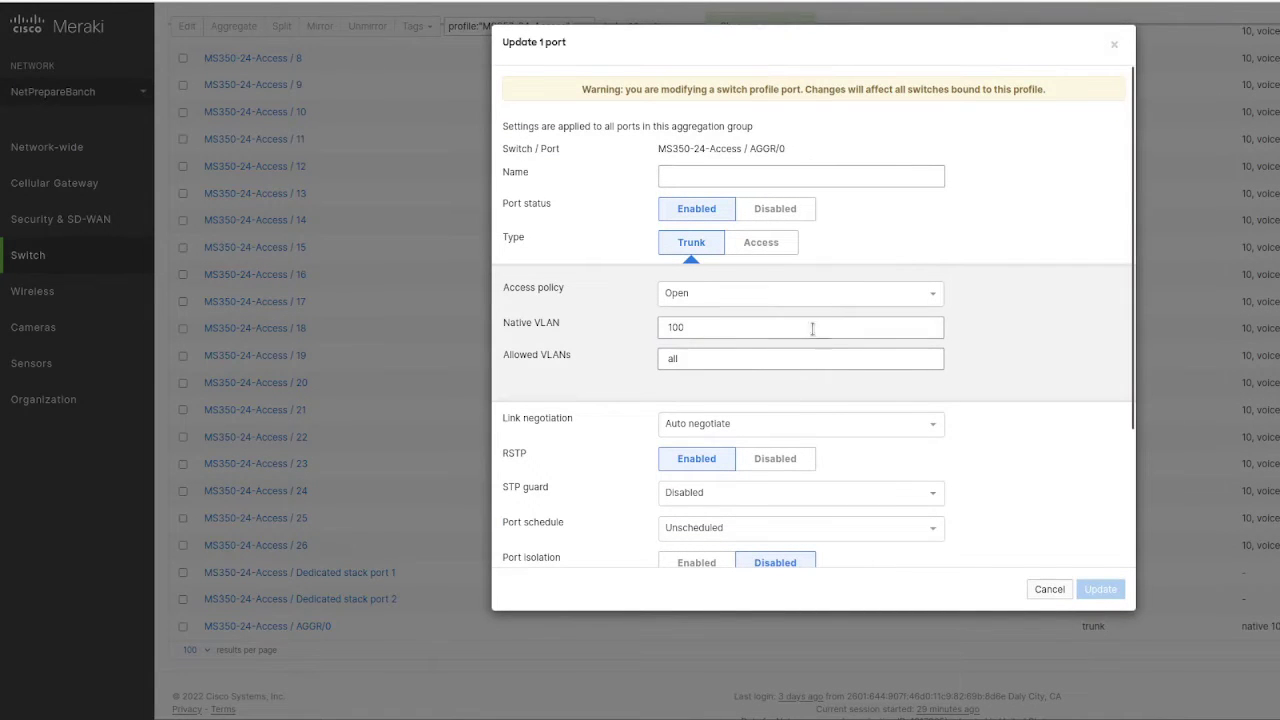
{"action": "scroll", "coordinate": [812, 336], "scroll_direction": "down", "scroll_amount": 4}
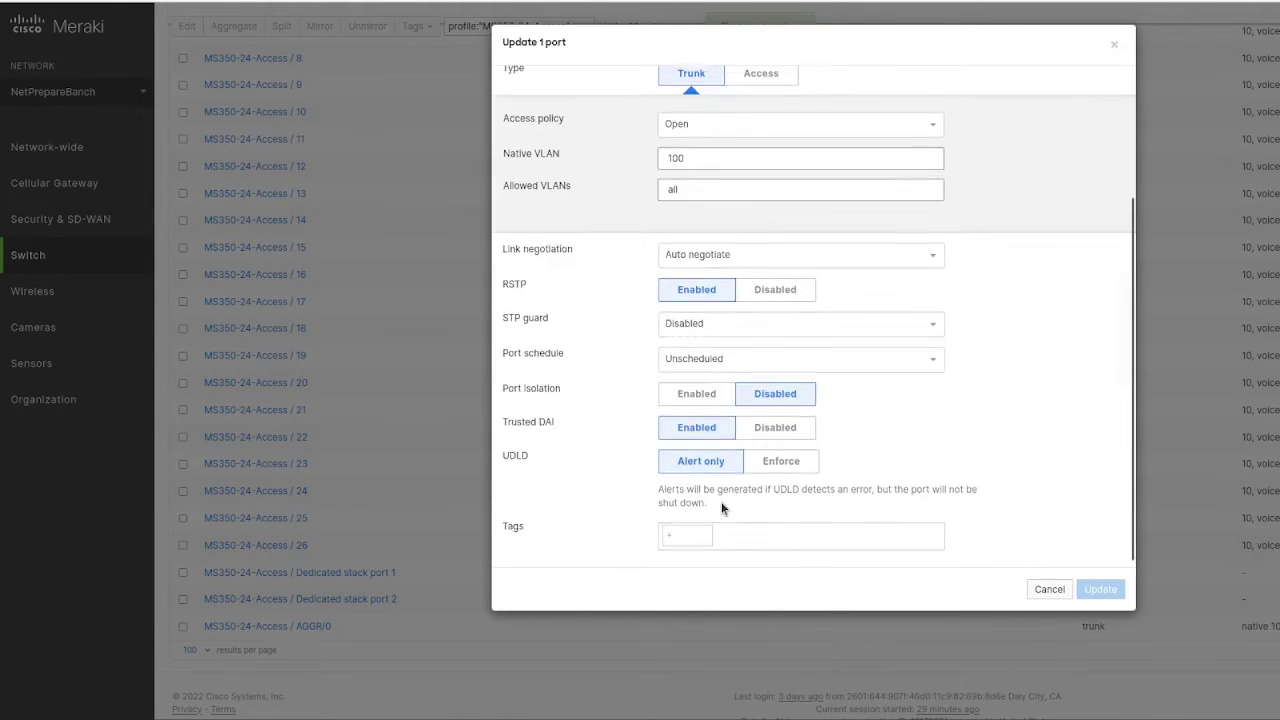
{"action": "scroll", "coordinate": [722, 508], "scroll_direction": "up", "scroll_amount": 4}
{"action": "left_click", "coordinate": [1058, 590]}
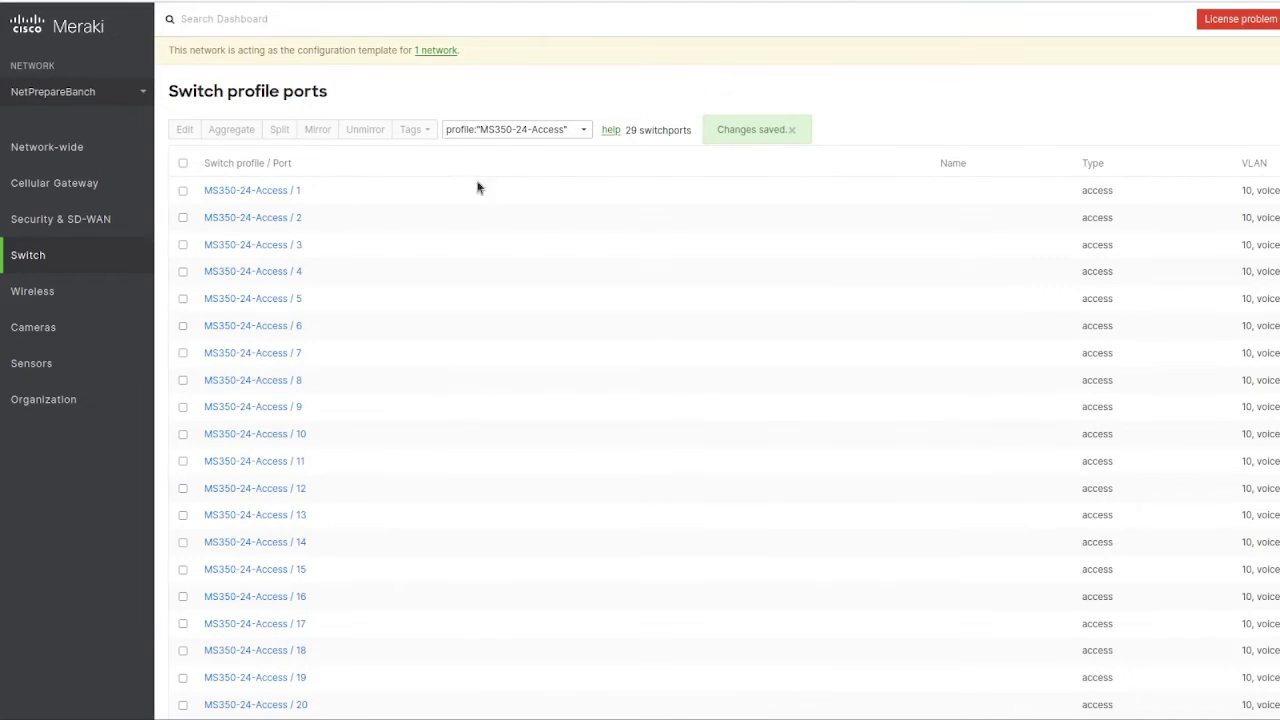
{"action": "mouse_move", "coordinate": [148, 251]}
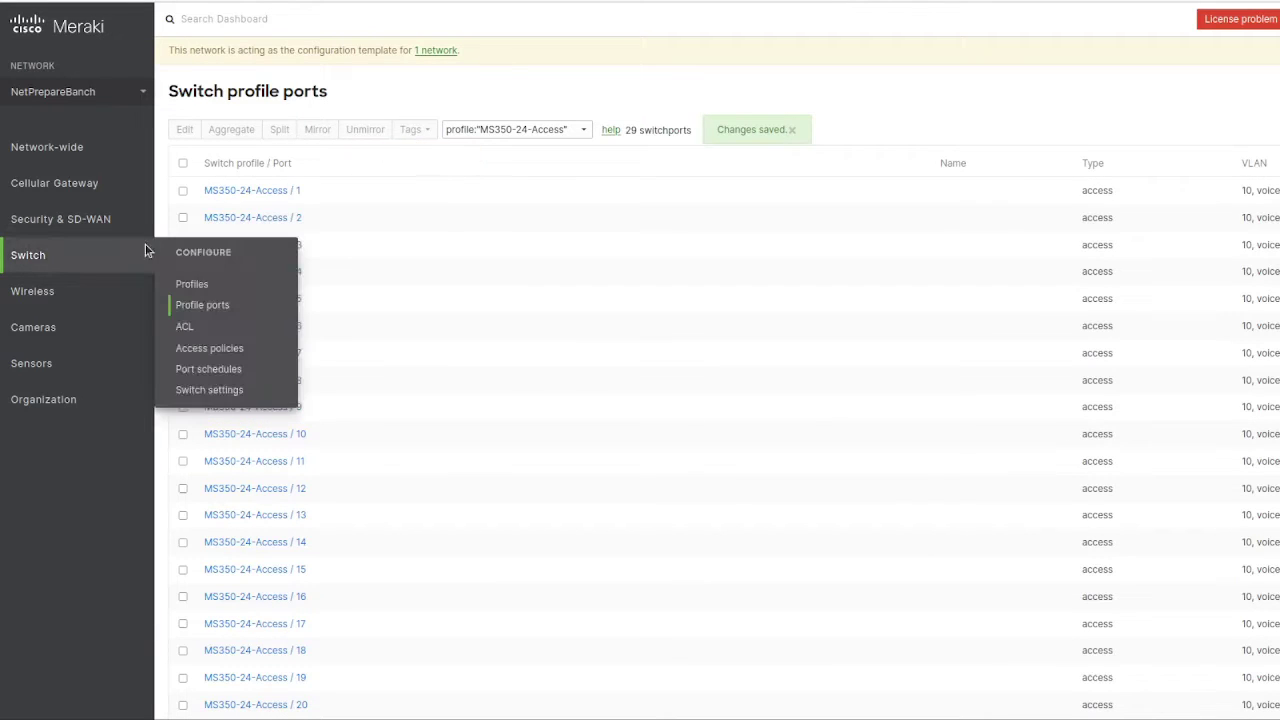
Step: Add three storm control rules for Multicast, Broadcast and Unknown unicast traffic
{"action": "left_click", "coordinate": [226, 398]}
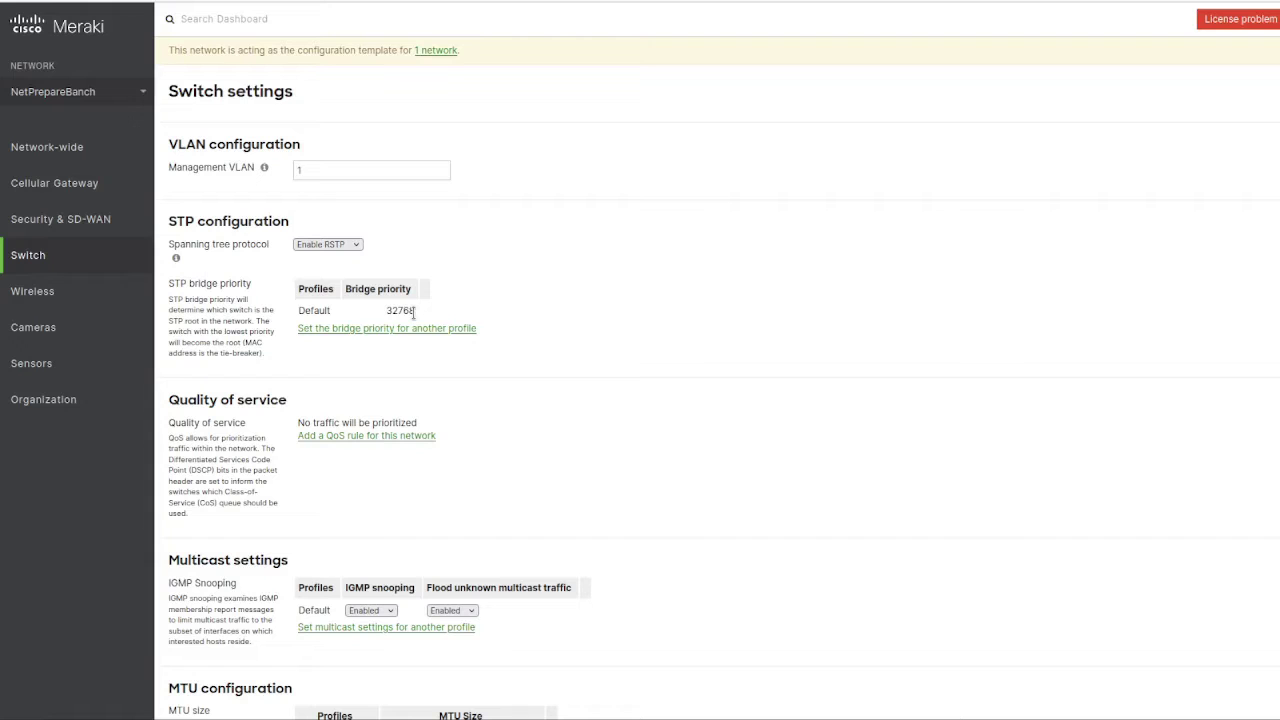
{"action": "scroll", "coordinate": [413, 312], "scroll_direction": "down", "scroll_amount": 4}
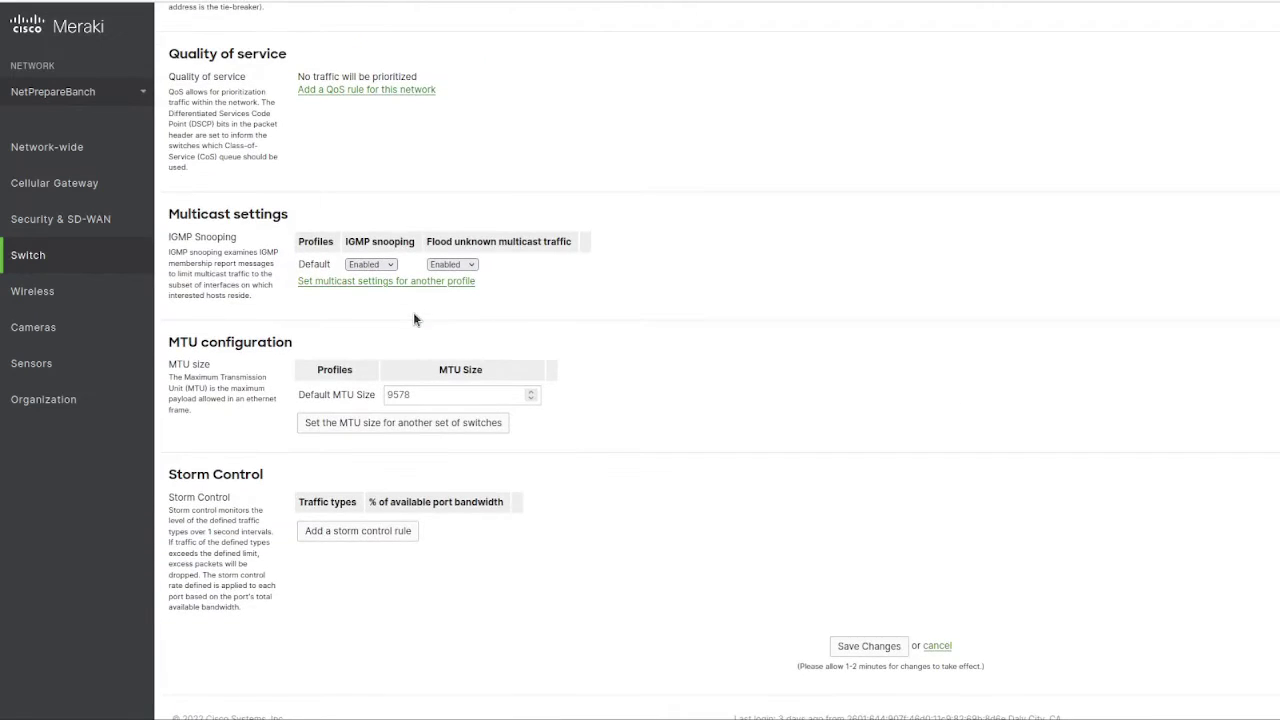
{"action": "left_click", "coordinate": [360, 535]}
{"action": "left_click", "coordinate": [388, 562]}
{"action": "left_click", "coordinate": [380, 592]}
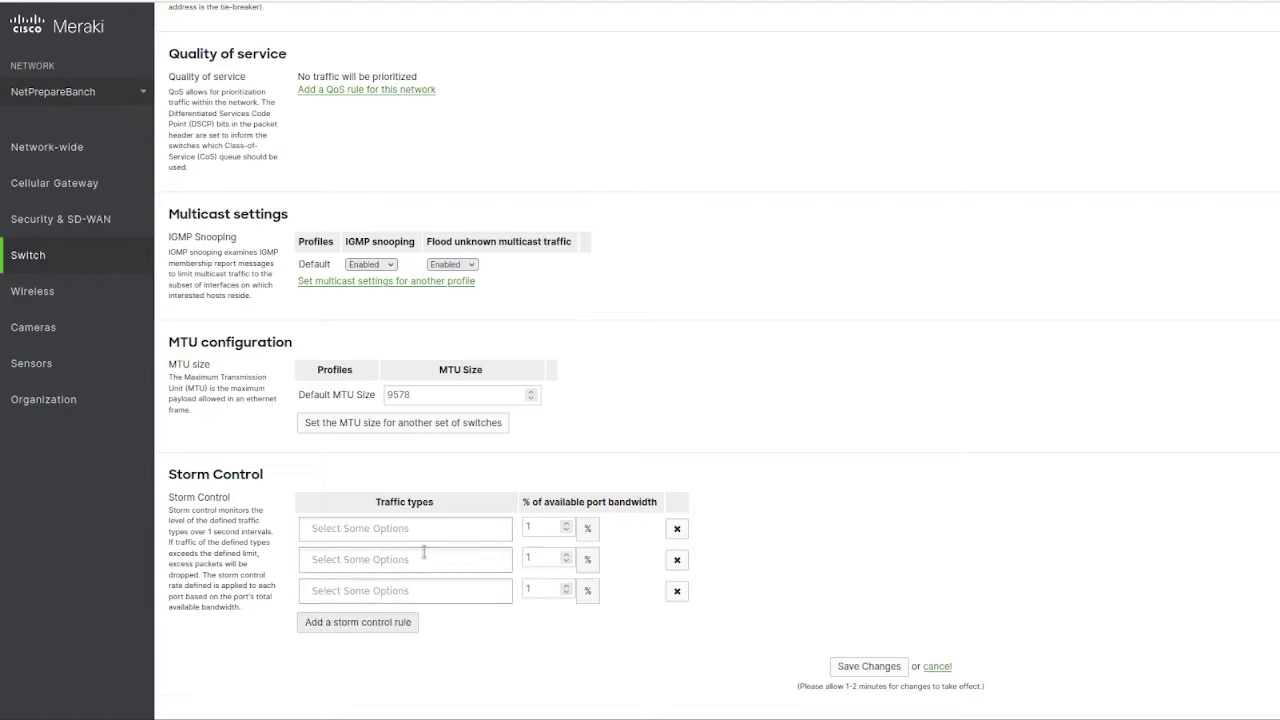
{"action": "left_click", "coordinate": [439, 530]}
{"action": "left_click", "coordinate": [432, 568]}
{"action": "left_click", "coordinate": [427, 558]}
{"action": "left_click", "coordinate": [424, 583]}
{"action": "left_click", "coordinate": [423, 592]}
{"action": "left_click", "coordinate": [417, 649]}
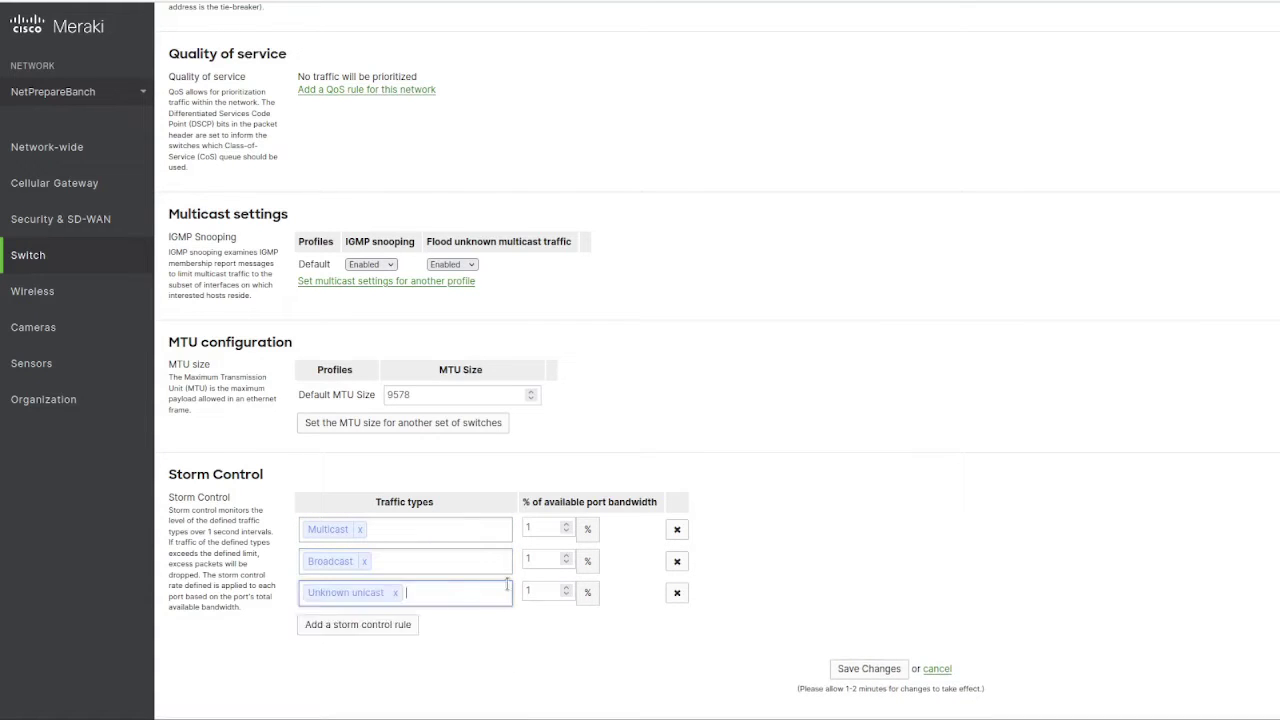
{"action": "left_click", "coordinate": [589, 530]}
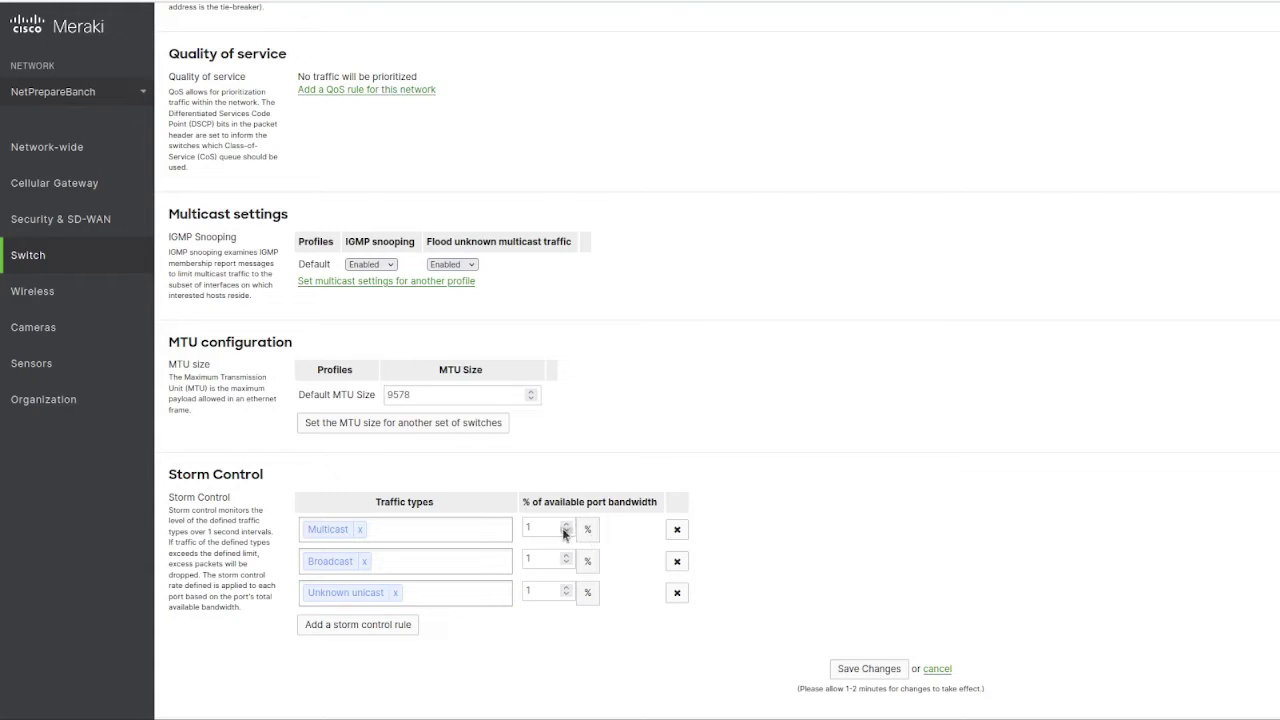
Step: Disable IGMP snooping for Default, set management VLAN 100, and save the switch settings
{"action": "scroll", "coordinate": [565, 600], "scroll_direction": "down", "scroll_amount": 2}
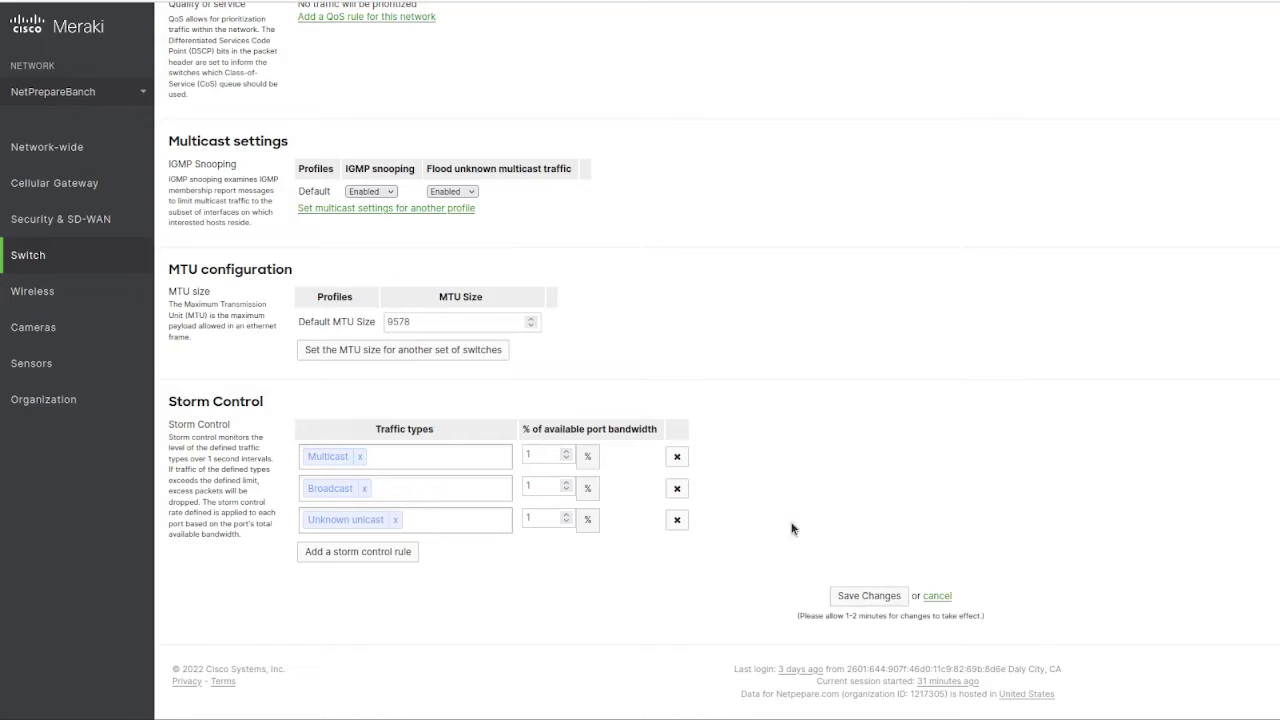
{"action": "scroll", "coordinate": [617, 383], "scroll_direction": "up", "scroll_amount": 1}
{"action": "left_click", "coordinate": [388, 279]}
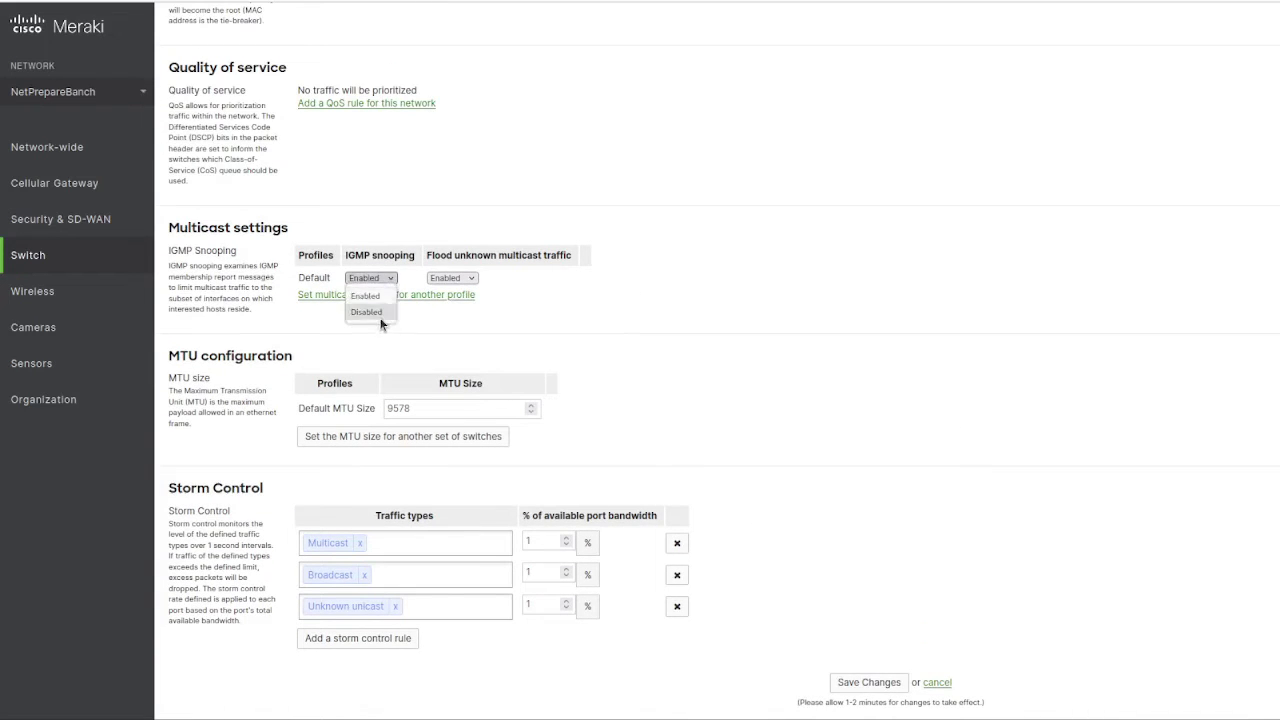
{"action": "left_click", "coordinate": [381, 322]}
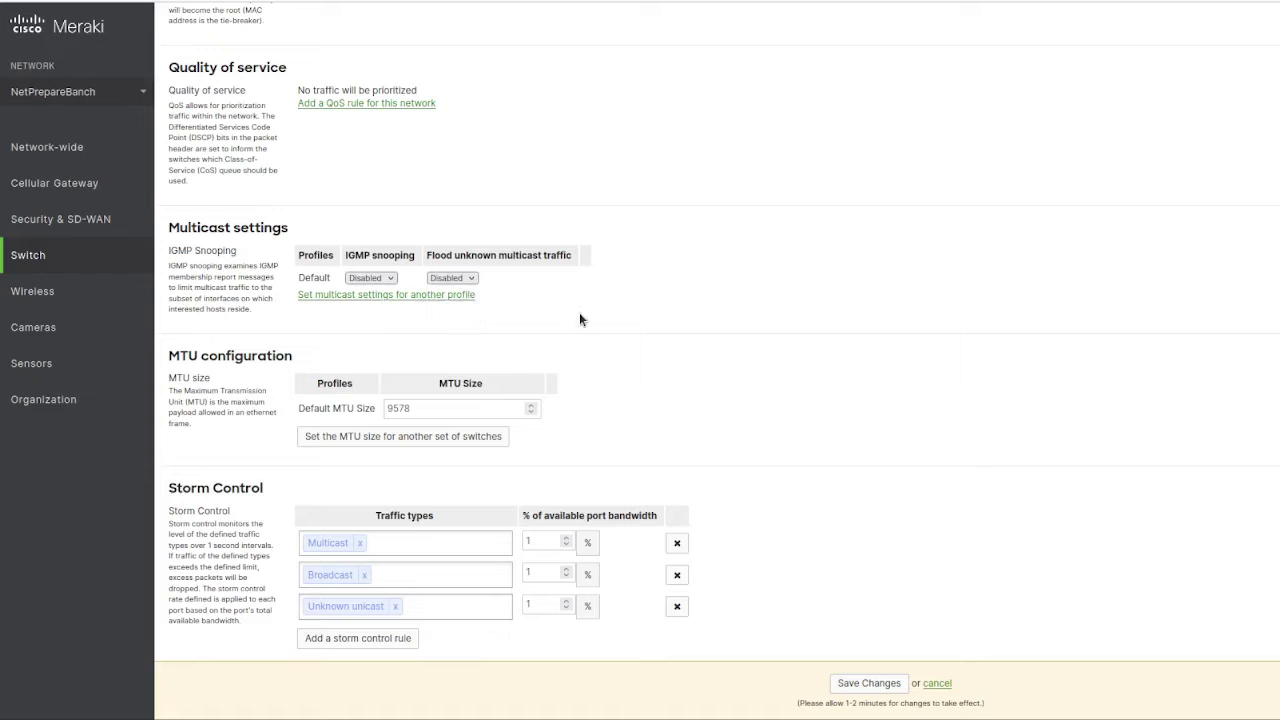
{"action": "scroll", "coordinate": [434, 328], "scroll_direction": "up", "scroll_amount": 3}
{"action": "left_click", "coordinate": [400, 103]}
{"action": "type", "text": "00"}
{"action": "scroll", "coordinate": [624, 225], "scroll_direction": "down", "scroll_amount": 4}
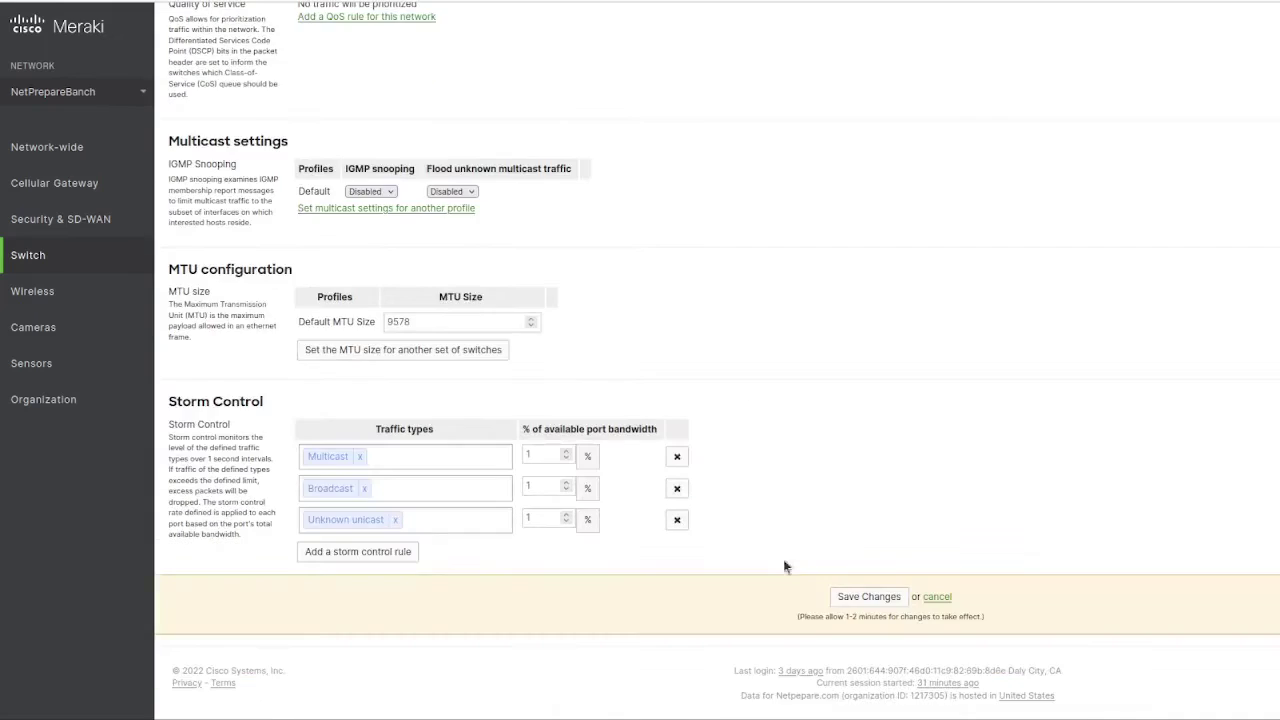
{"action": "left_click", "coordinate": [877, 597]}
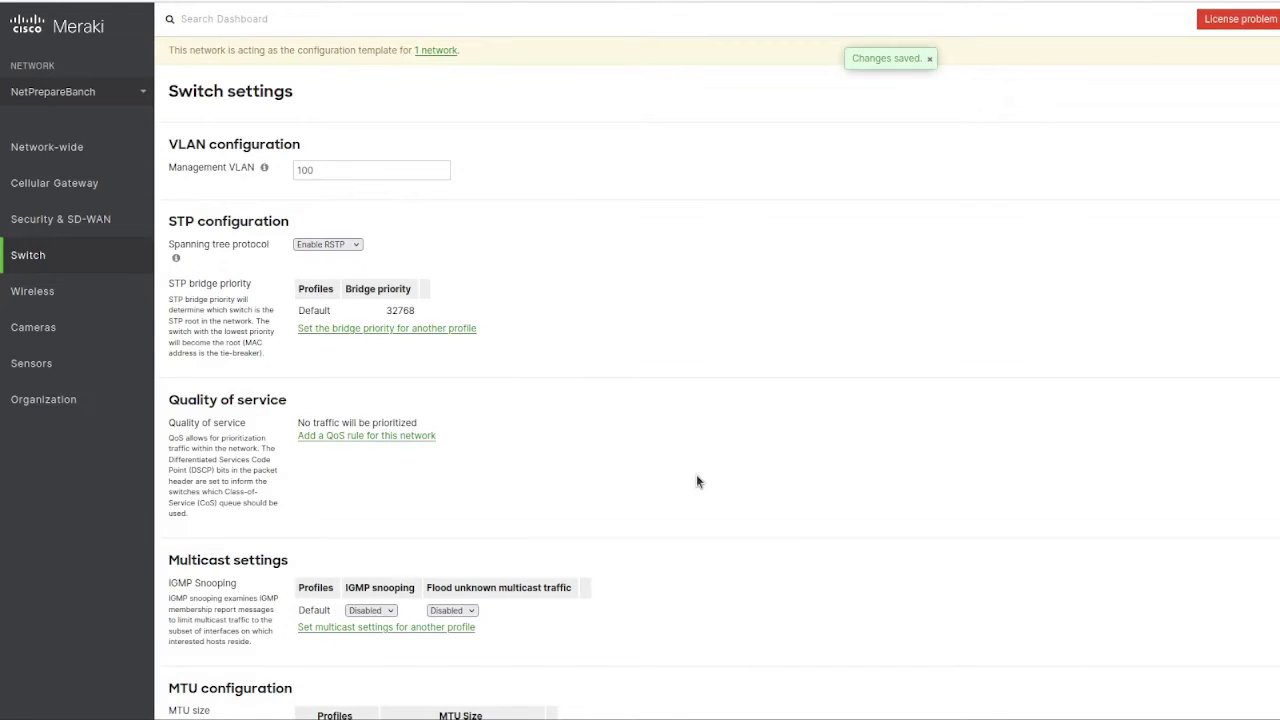
Step: Create a new access policy that authenticates against my RADIUS server
{"action": "mouse_move", "coordinate": [148, 256]}
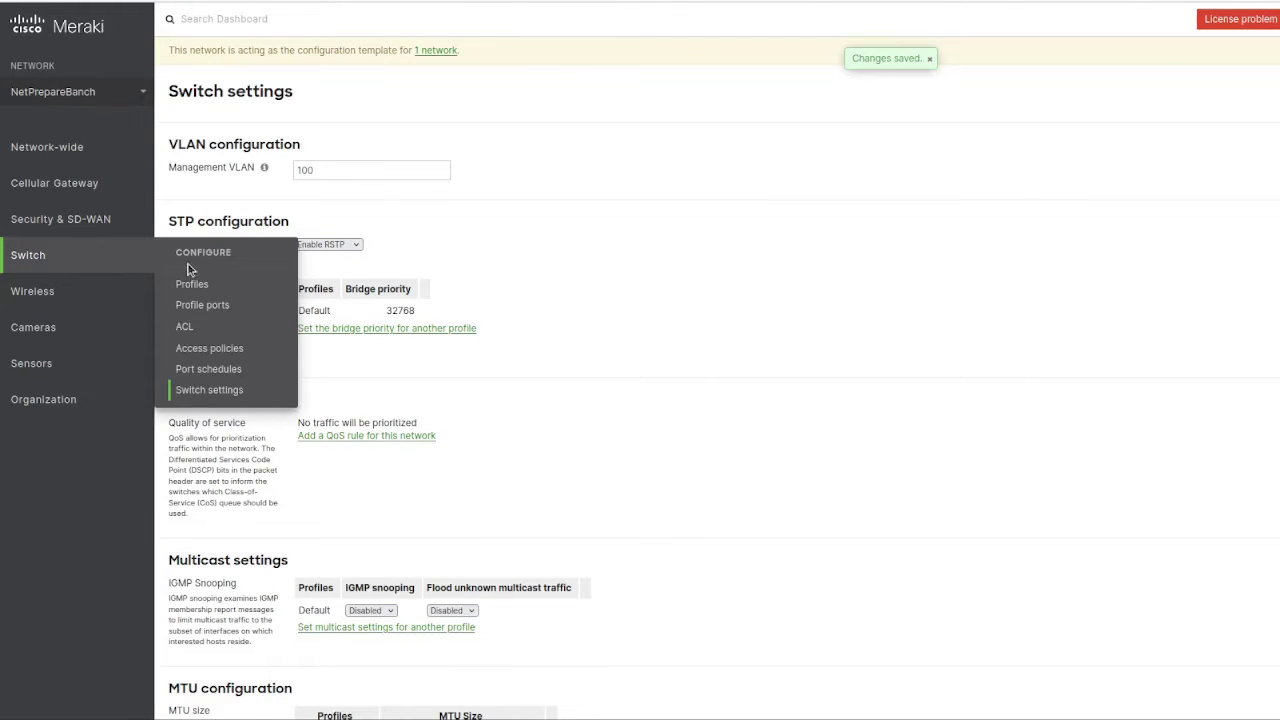
{"action": "left_click", "coordinate": [222, 349]}
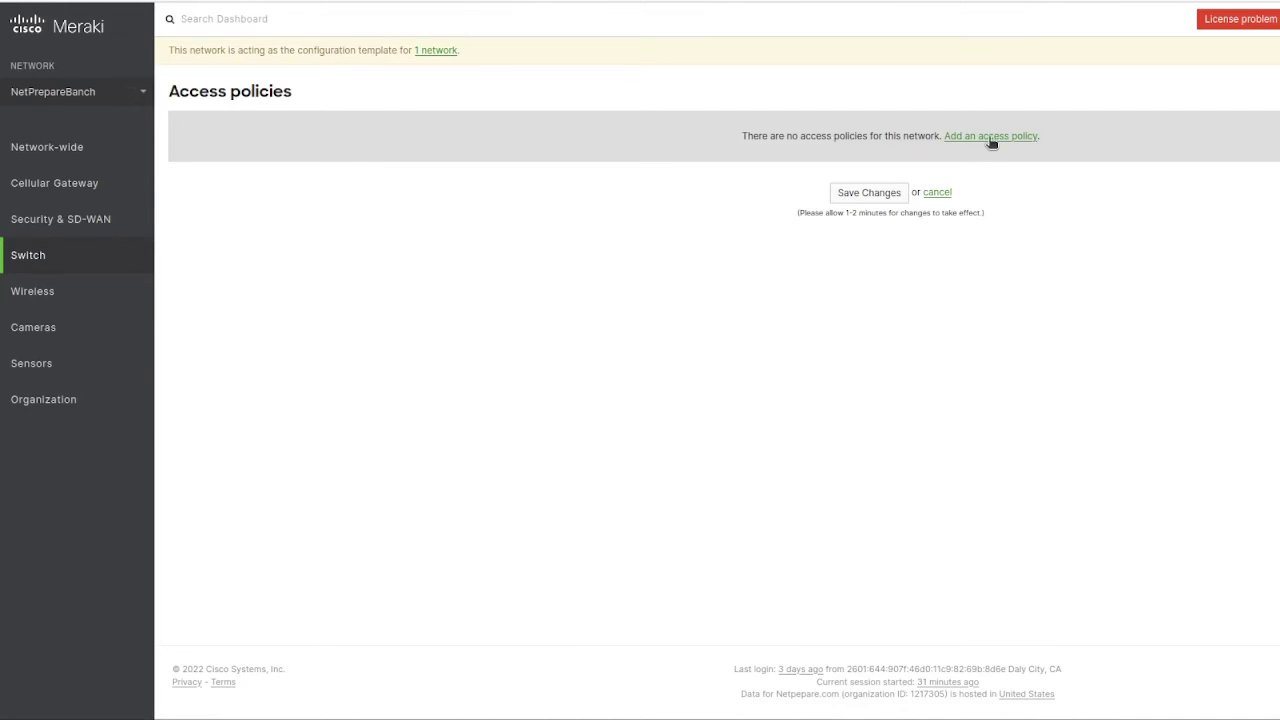
{"action": "left_click", "coordinate": [990, 138]}
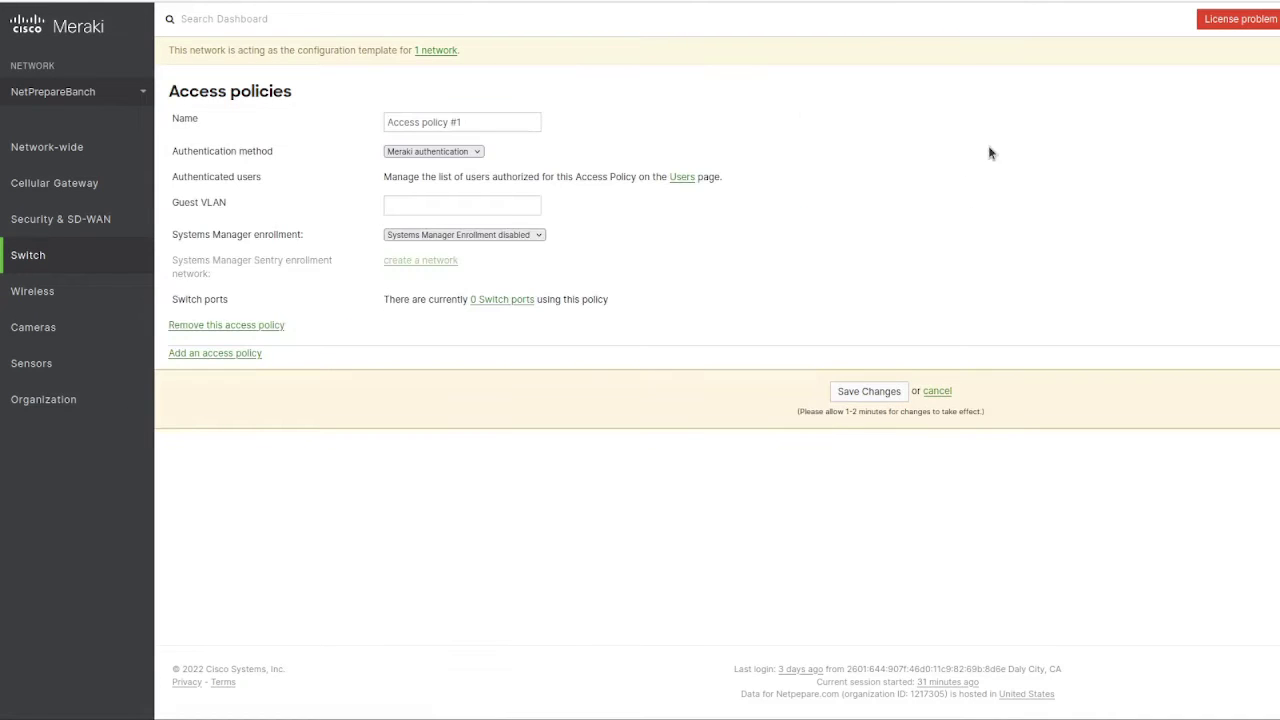
{"action": "left_click", "coordinate": [468, 151]}
{"action": "left_click", "coordinate": [467, 170]}
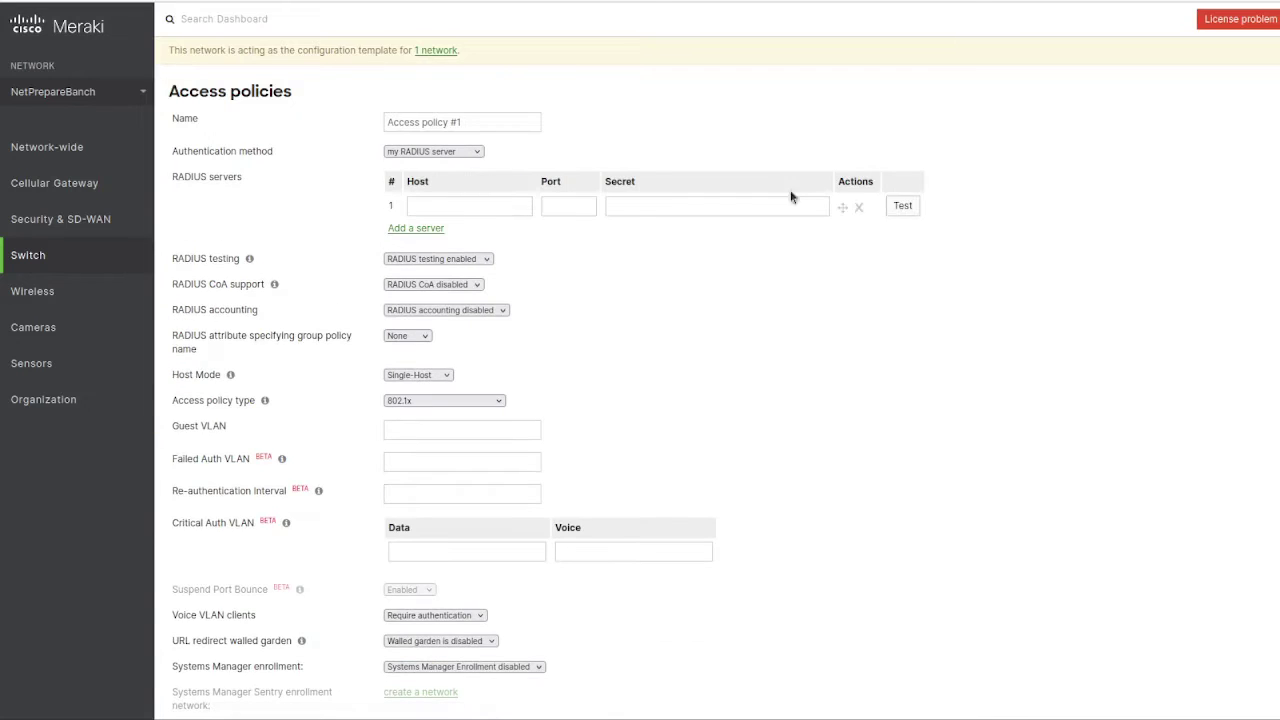
Step: Set the policy's host mode to Multi-Auth, then change it to Multi-Domain
{"action": "scroll", "coordinate": [532, 360], "scroll_direction": "down", "scroll_amount": 2}
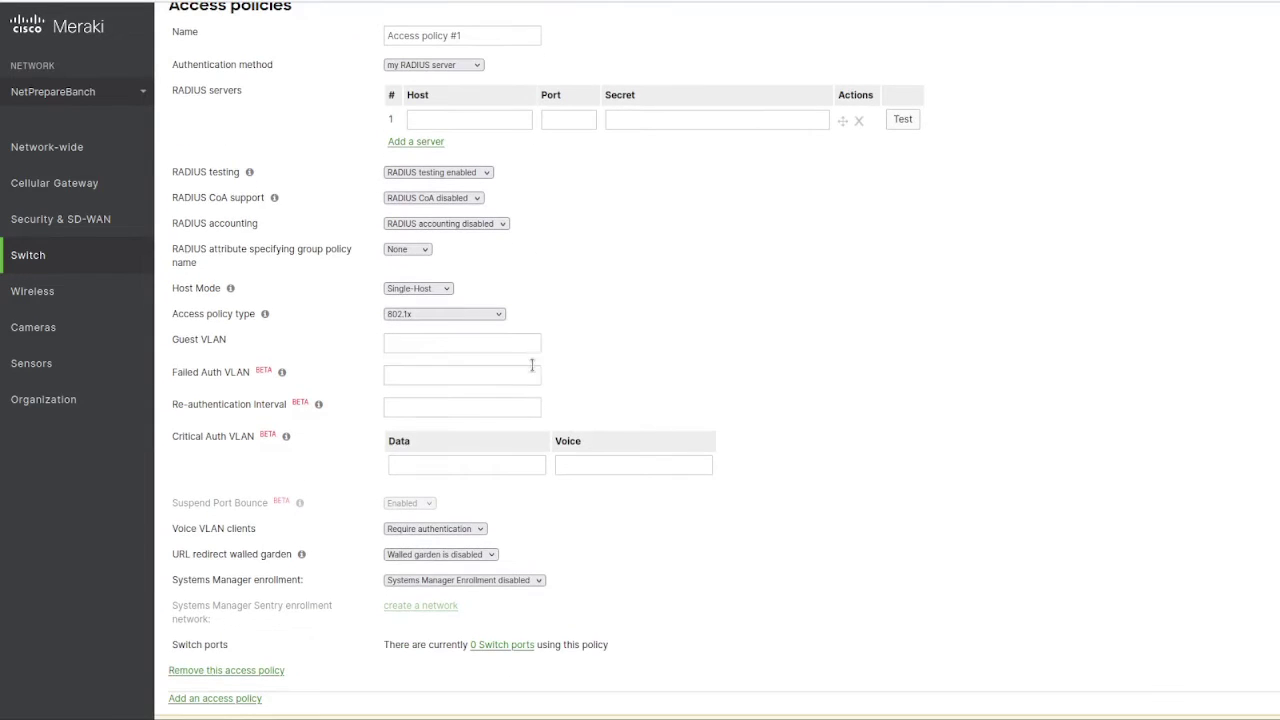
{"action": "left_click", "coordinate": [432, 290]}
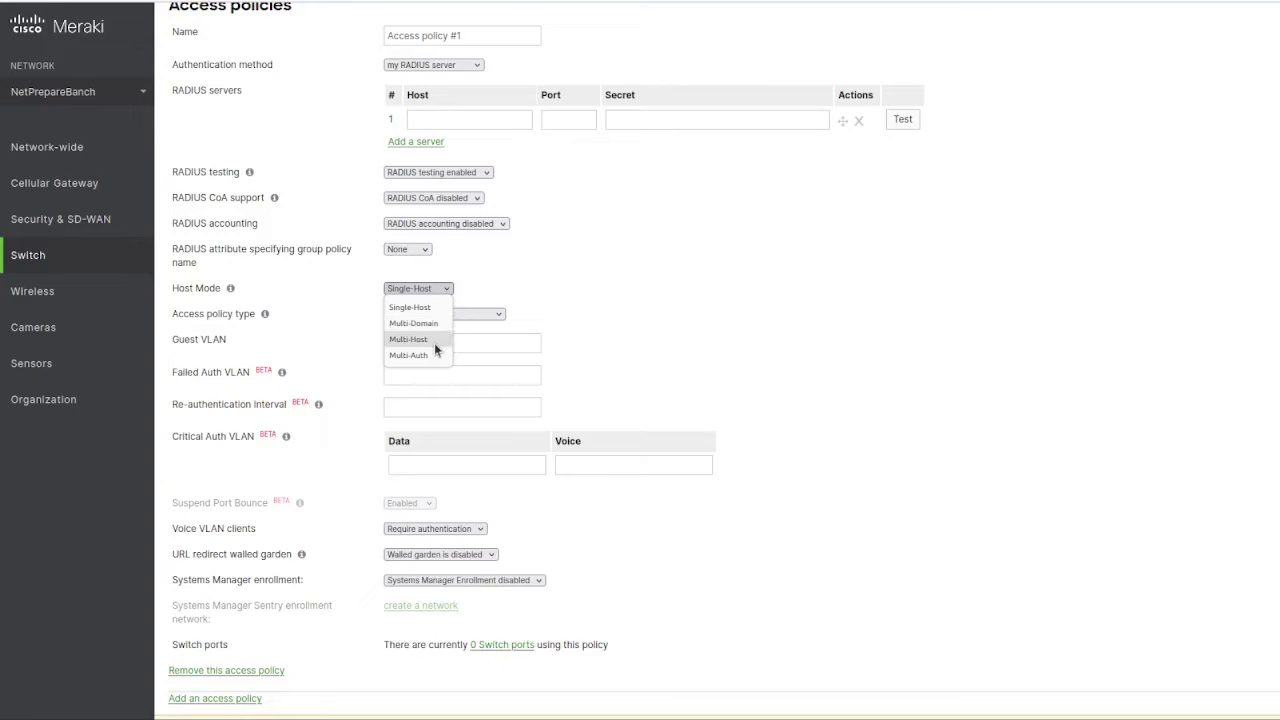
{"action": "left_click", "coordinate": [434, 355]}
{"action": "left_click", "coordinate": [437, 288]}
{"action": "left_click", "coordinate": [440, 321]}
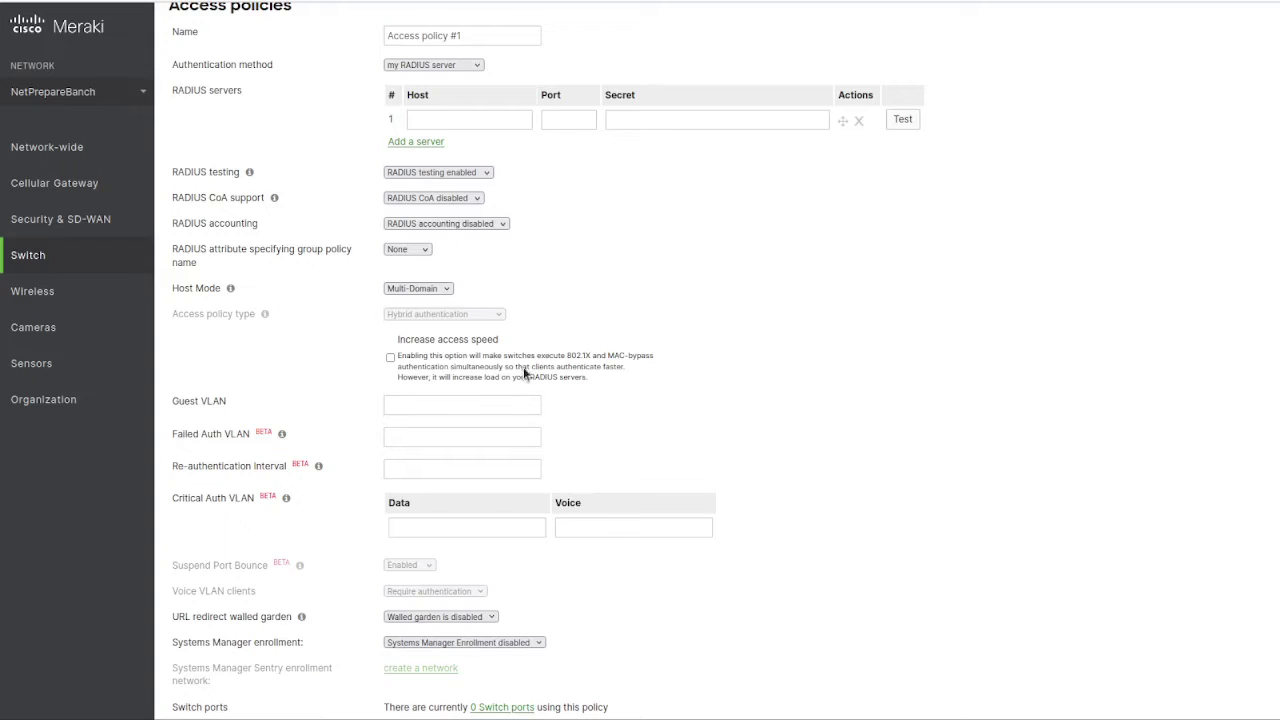
{"action": "left_click_drag", "start_coordinate": [399, 350], "coordinate": [614, 386]}
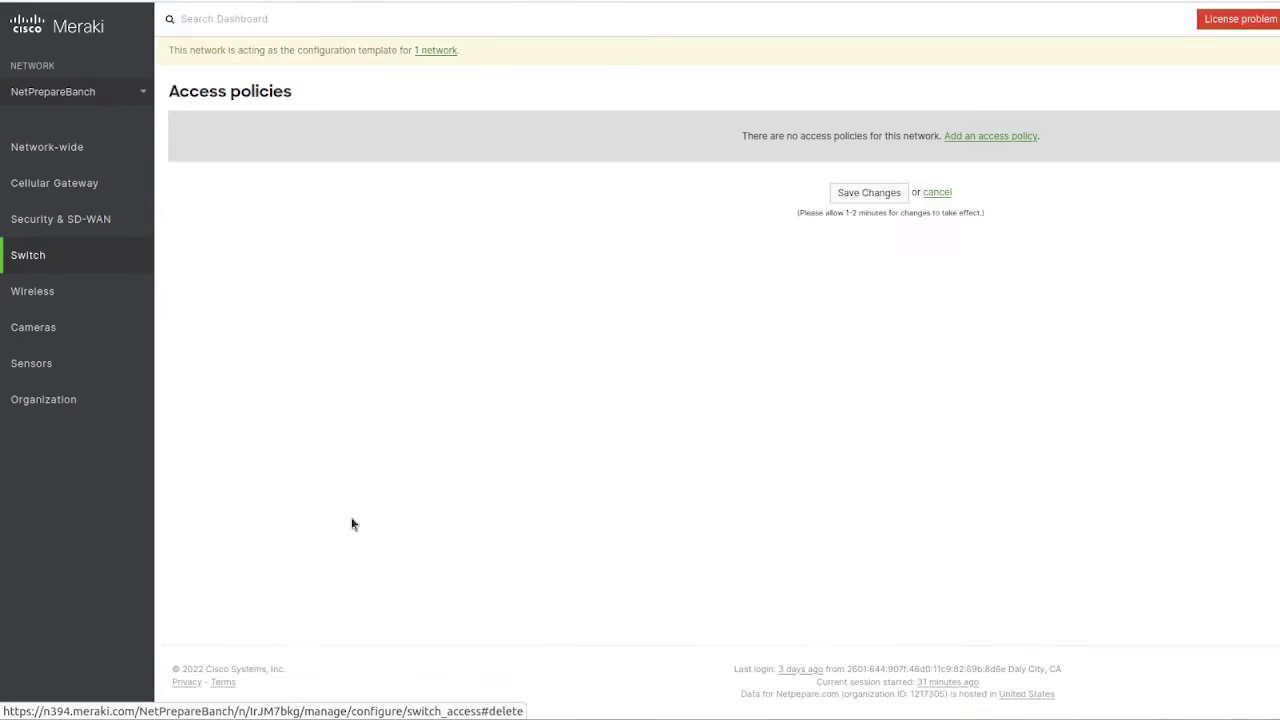
Step: On the switch profiles page, start a new profile cloned from MS350-24-Access
{"action": "mouse_move", "coordinate": [152, 262]}
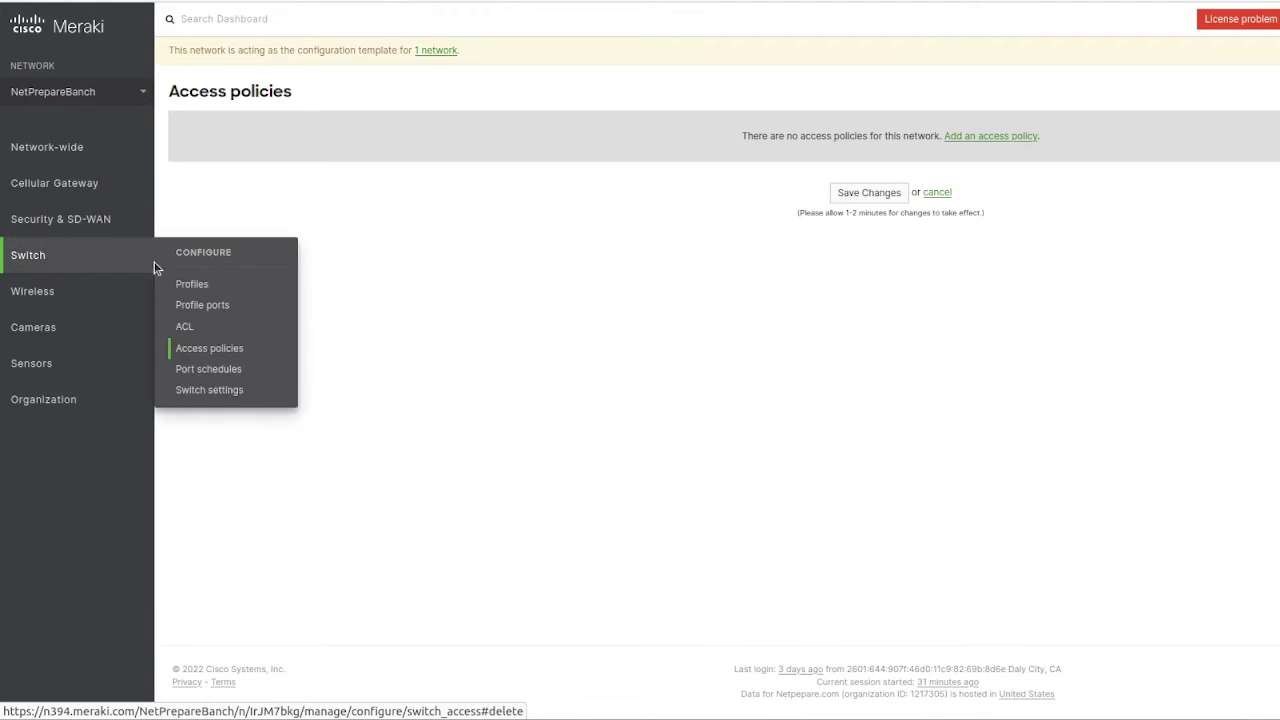
{"action": "left_click", "coordinate": [203, 306]}
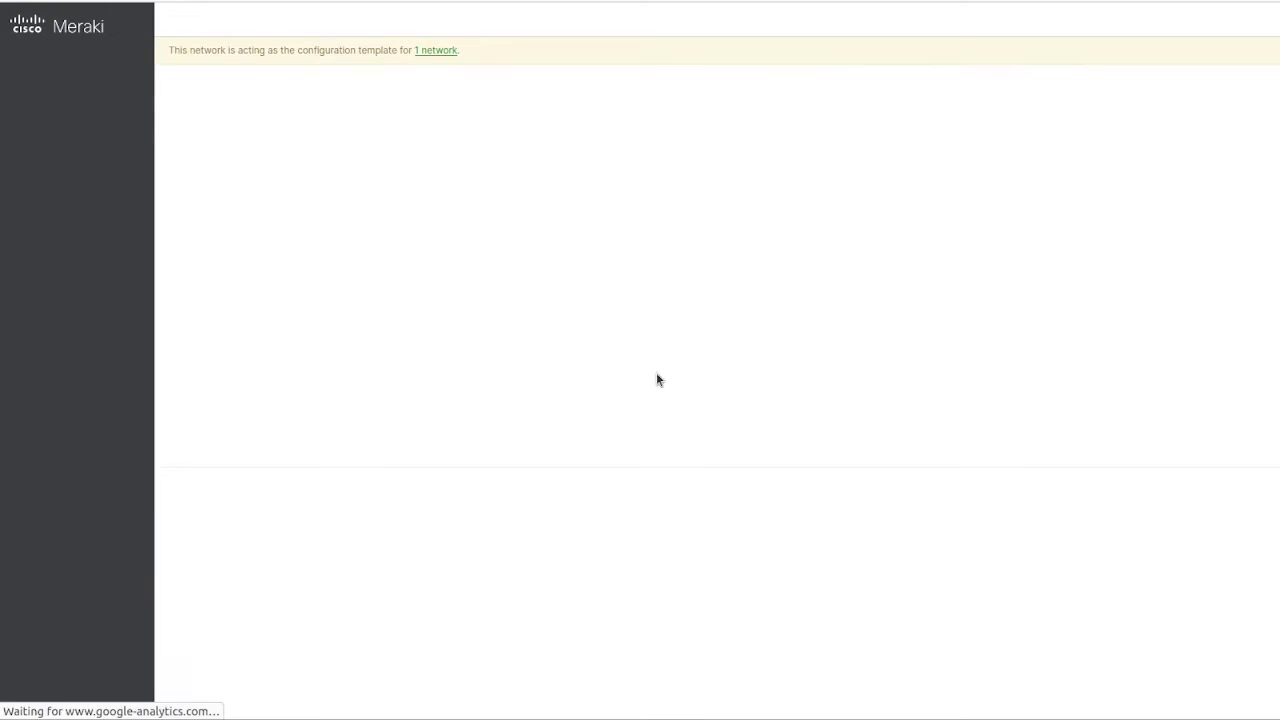
{"action": "scroll", "coordinate": [550, 329], "scroll_direction": "down", "scroll_amount": 4}
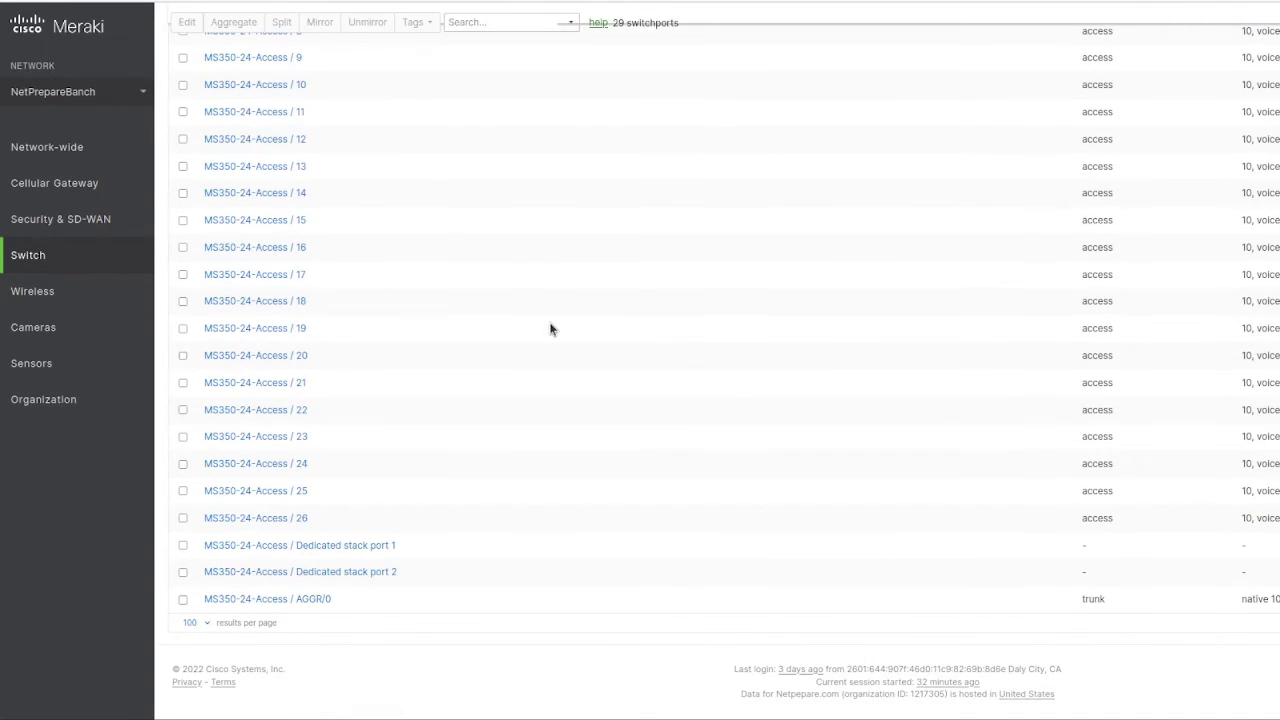
{"action": "scroll", "coordinate": [550, 329], "scroll_direction": "up", "scroll_amount": 4}
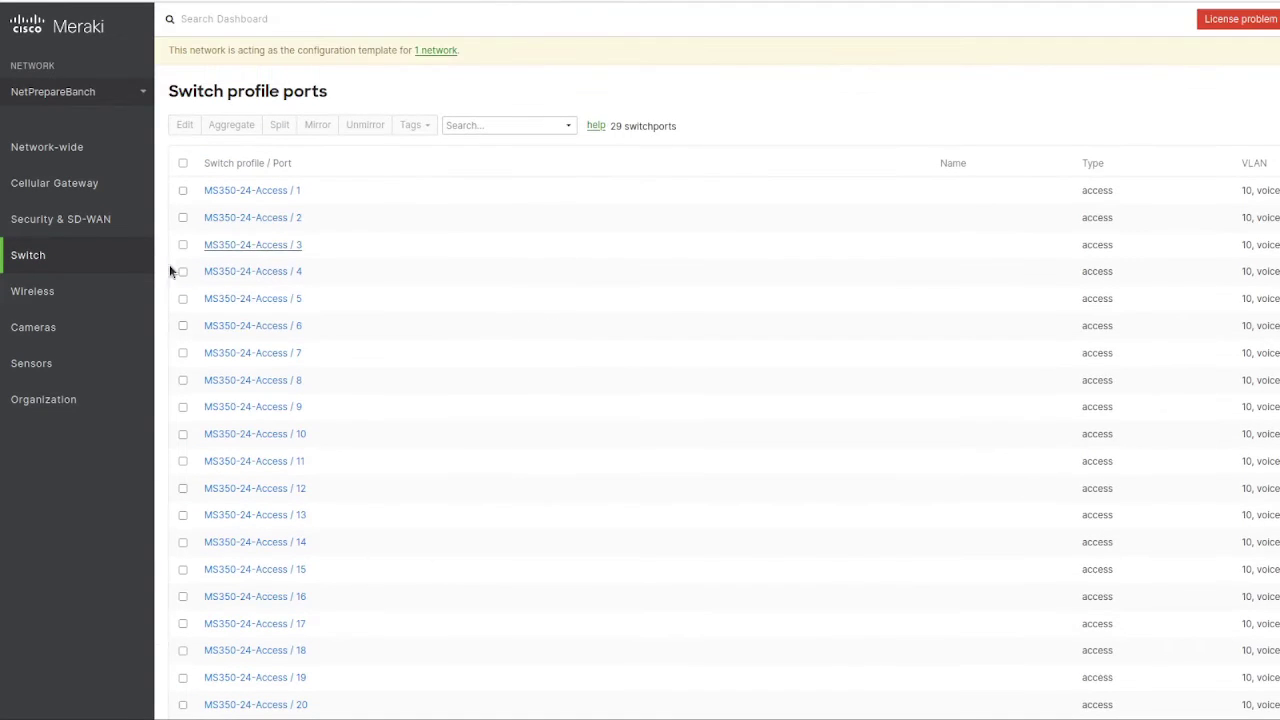
{"action": "mouse_move", "coordinate": [40, 258]}
{"action": "left_click", "coordinate": [188, 283]}
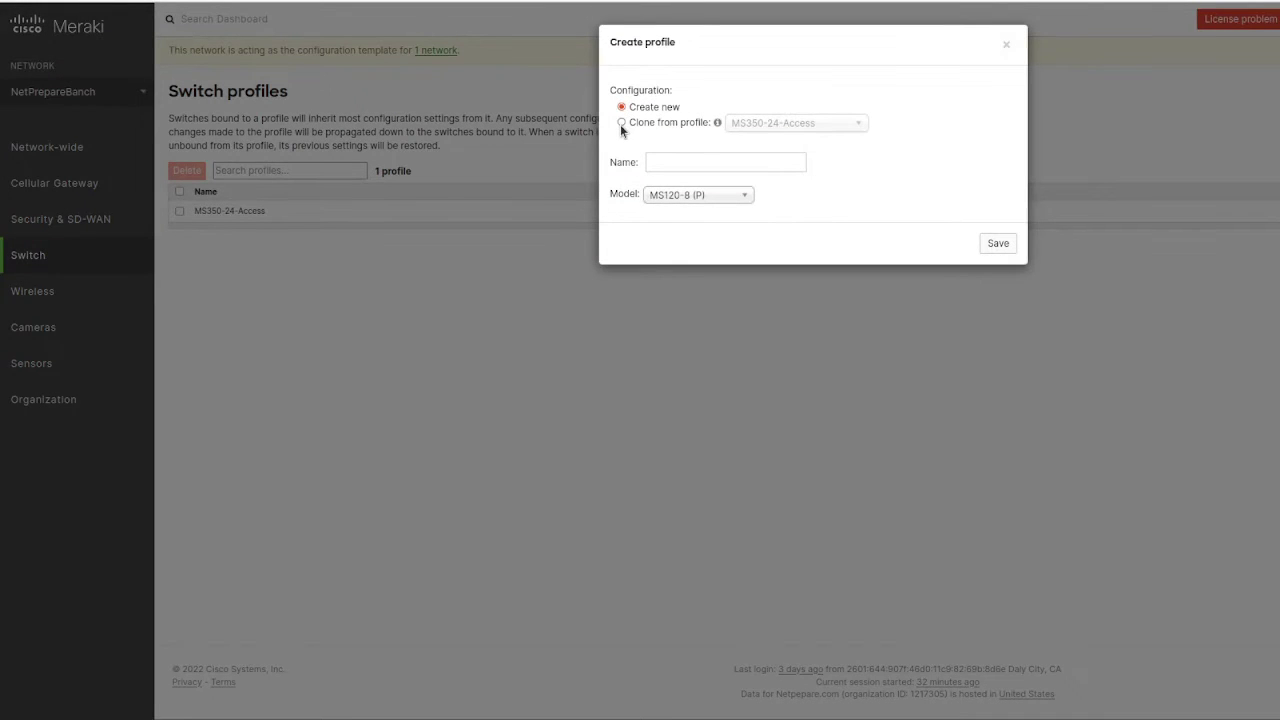
{"action": "left_click", "coordinate": [620, 122]}
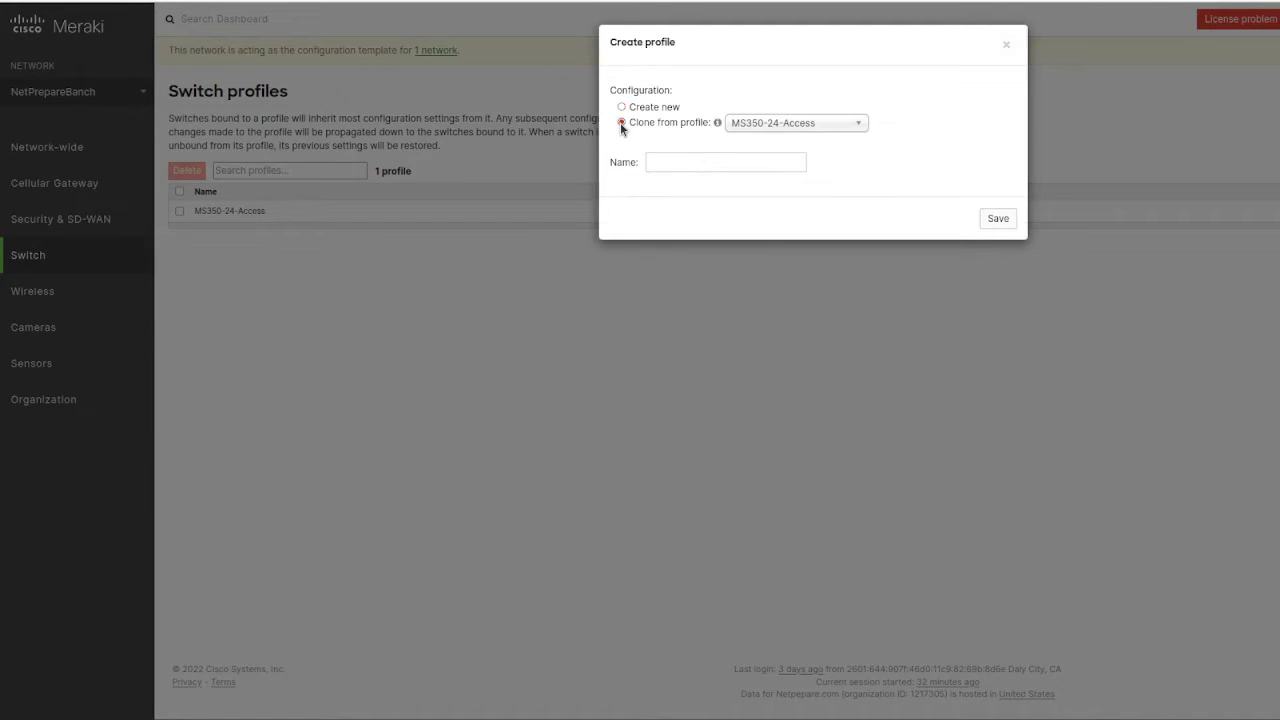
Step: Name the cloned profile MS350-24-Dist and save it
{"action": "left_click", "coordinate": [716, 161]}
{"action": "type", "text": "MS"}
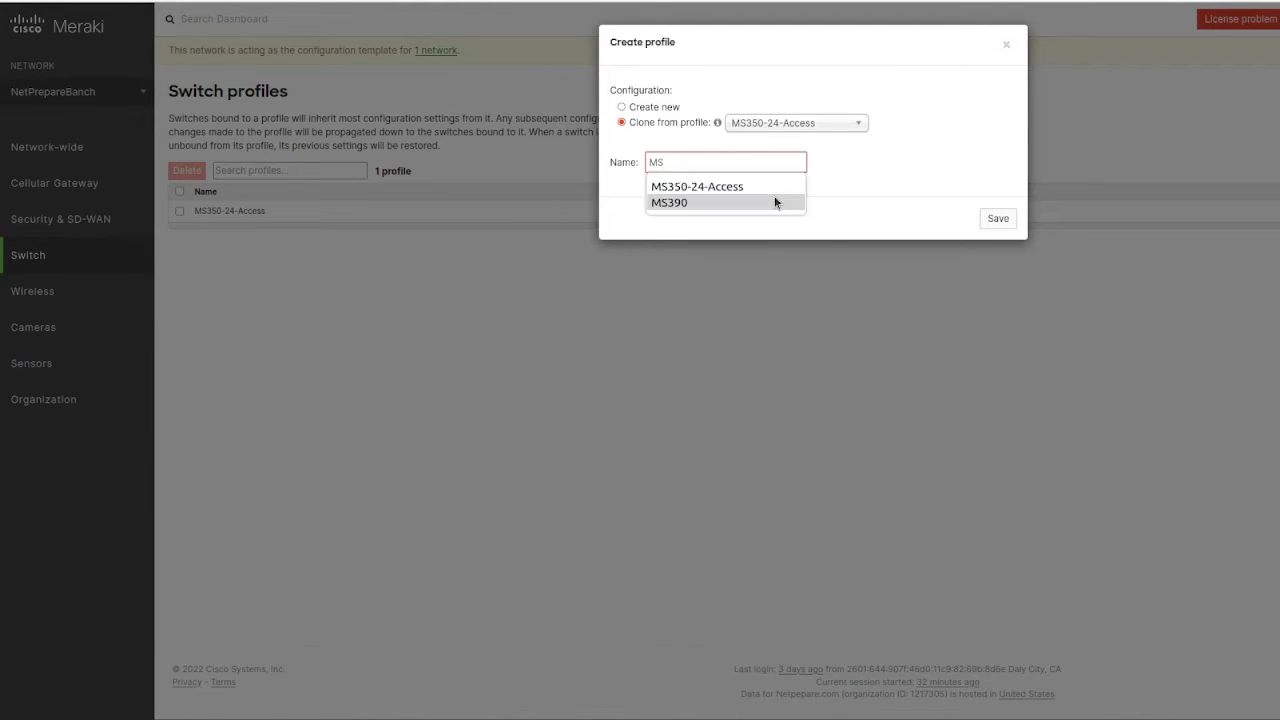
{"action": "key", "text": "Up"}
{"action": "key", "text": "Return"}
{"action": "key", "text": "BackSpace"}
{"action": "key", "text": "BackSpace"}
{"action": "key", "text": "BackSpace"}
{"action": "type", "text": "Dist"}
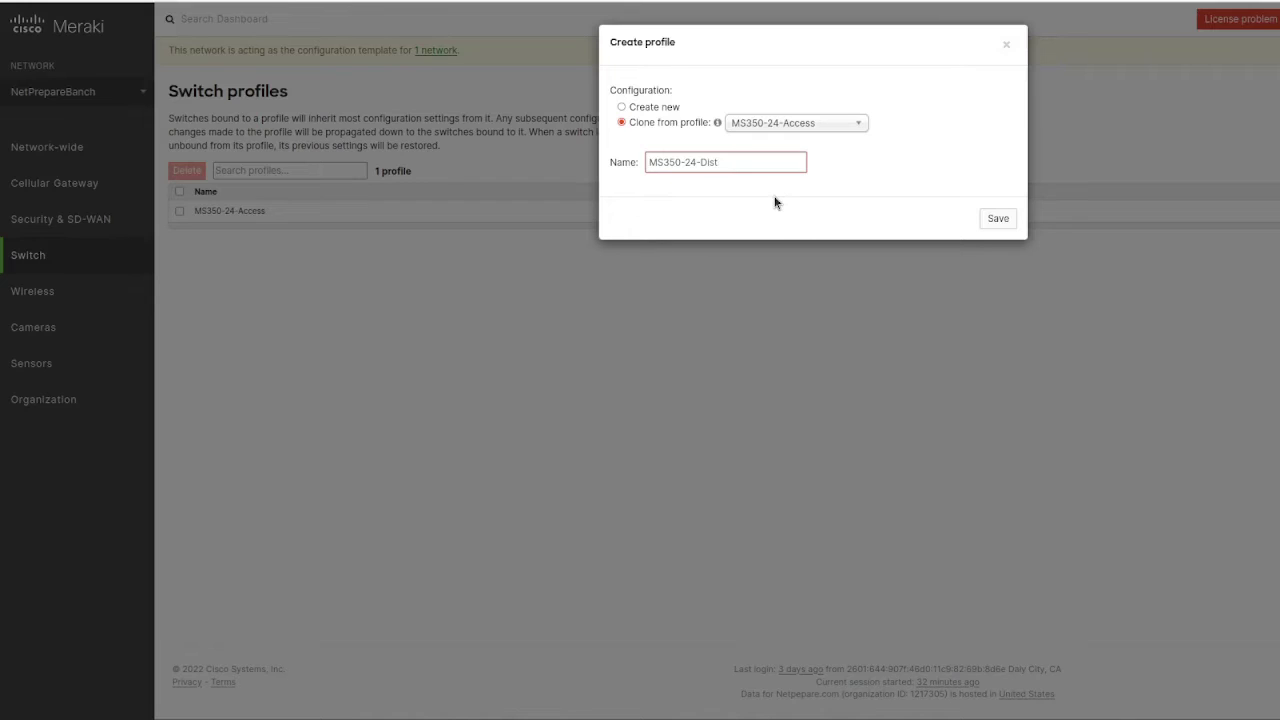
{"action": "left_click", "coordinate": [998, 218]}
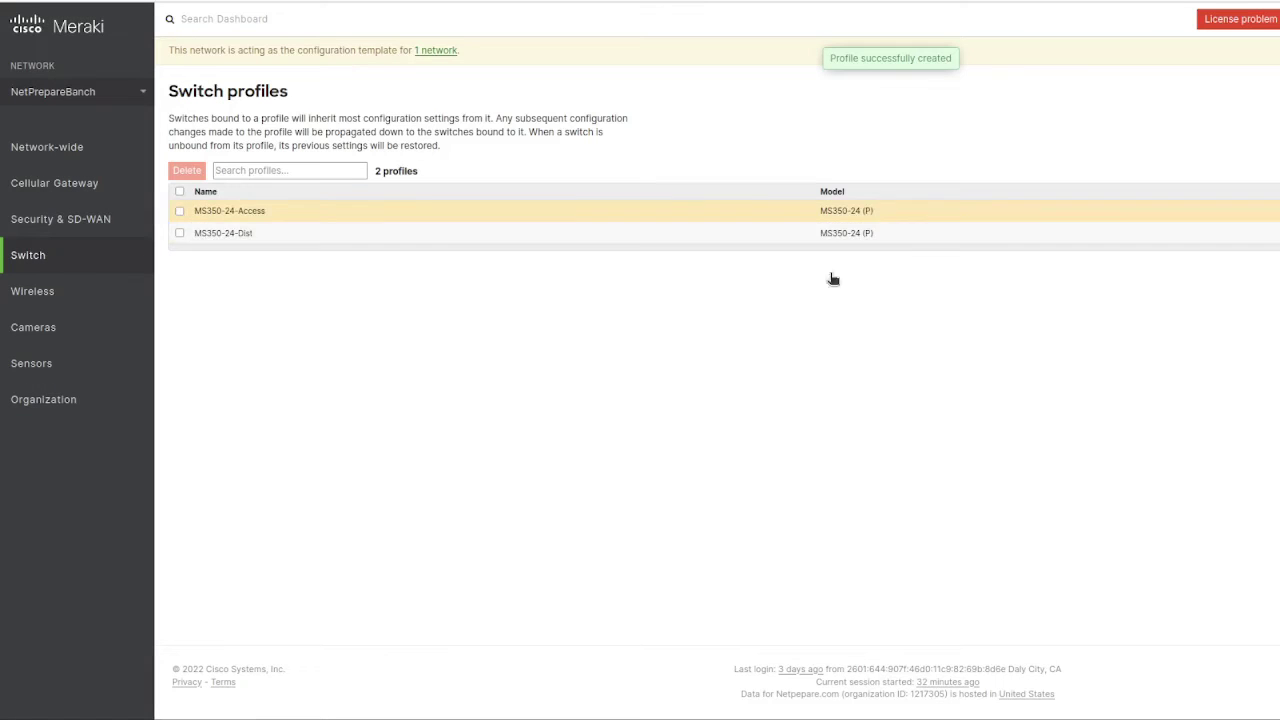
Step: List MS350-24-Dist's ports and select all except the two dedicated stack ports
{"action": "left_click", "coordinate": [222, 236]}
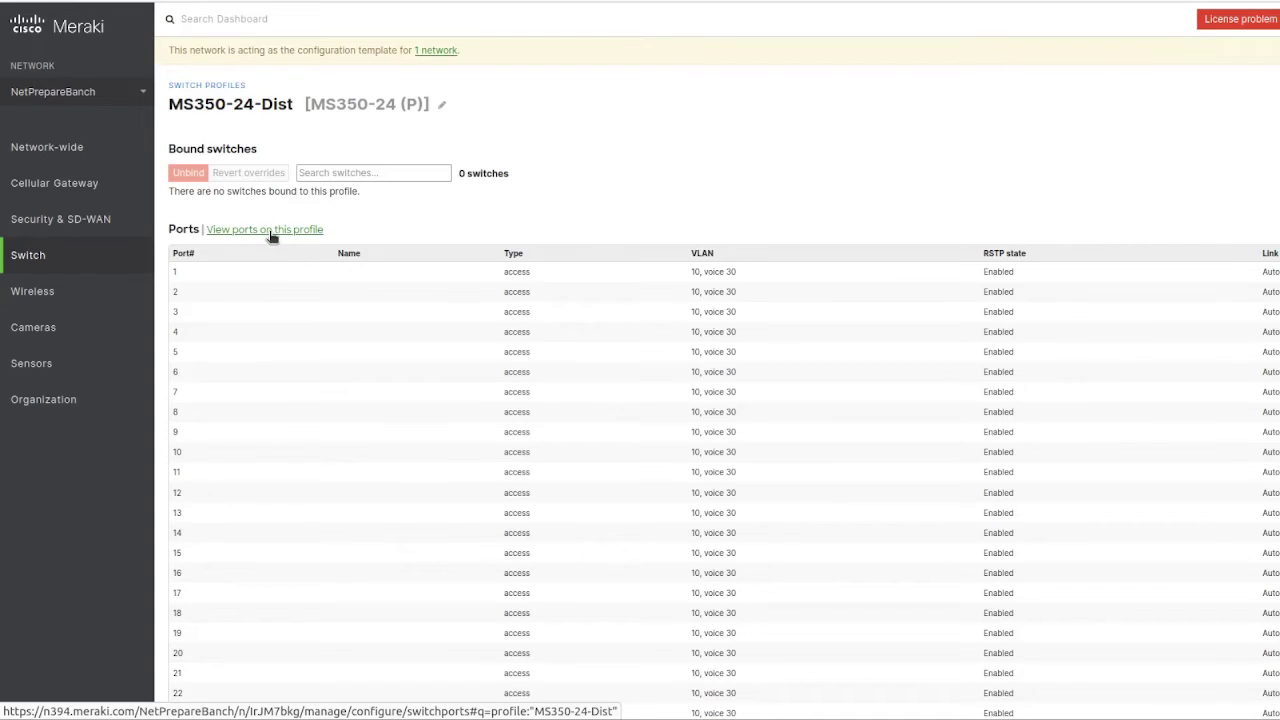
{"action": "left_click", "coordinate": [270, 233]}
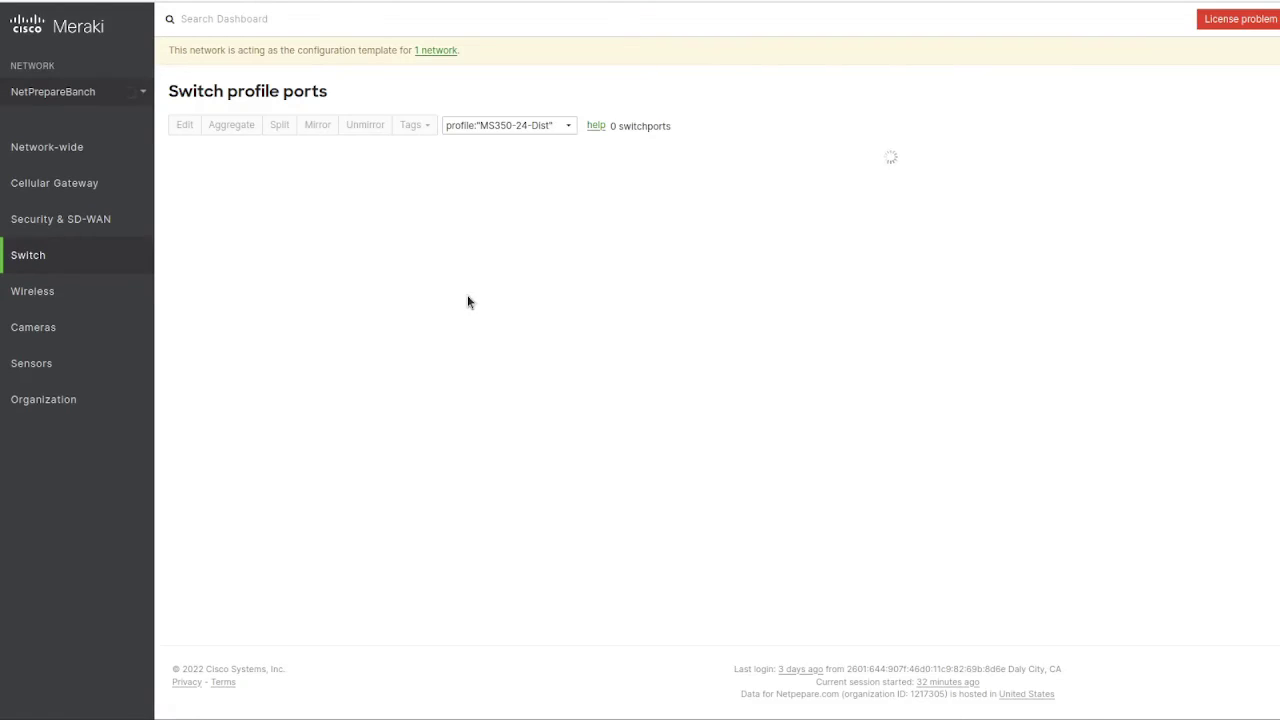
{"action": "left_click", "coordinate": [183, 162]}
{"action": "scroll", "coordinate": [264, 428], "scroll_direction": "down", "scroll_amount": 3}
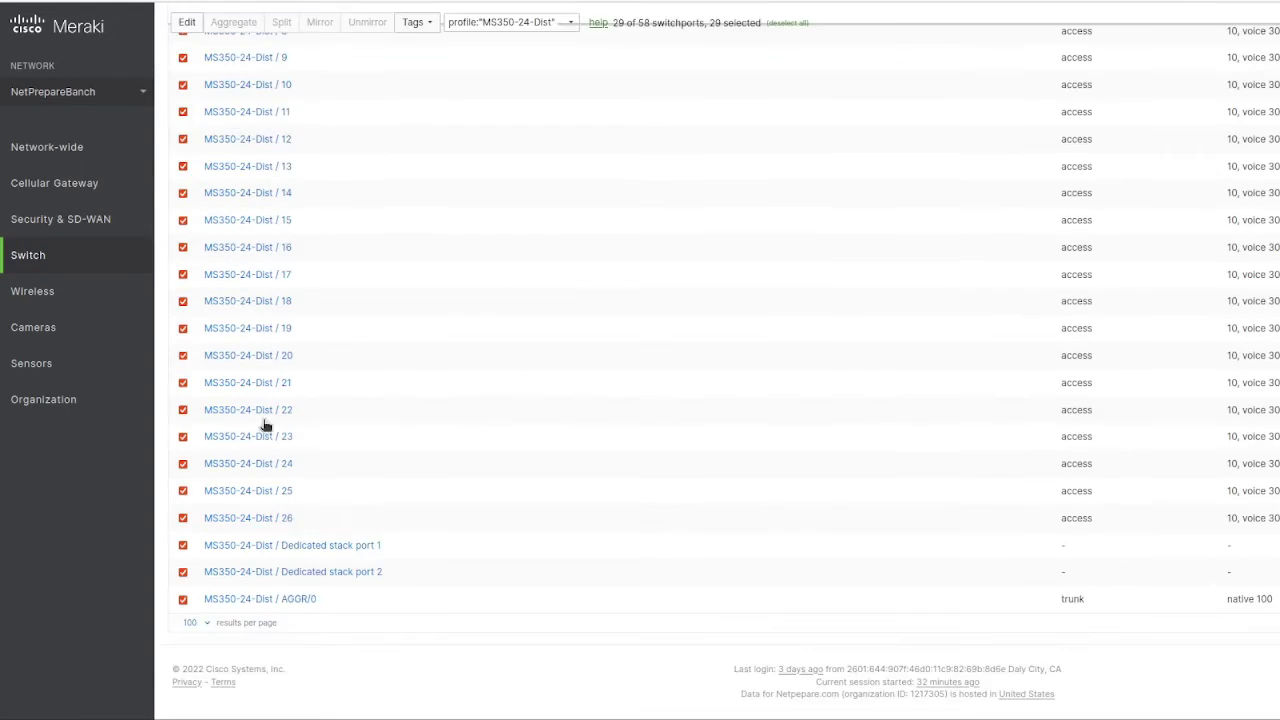
{"action": "left_click", "coordinate": [183, 545]}
{"action": "left_click", "coordinate": [183, 572]}
{"action": "scroll", "coordinate": [275, 547], "scroll_direction": "up", "scroll_amount": 5}
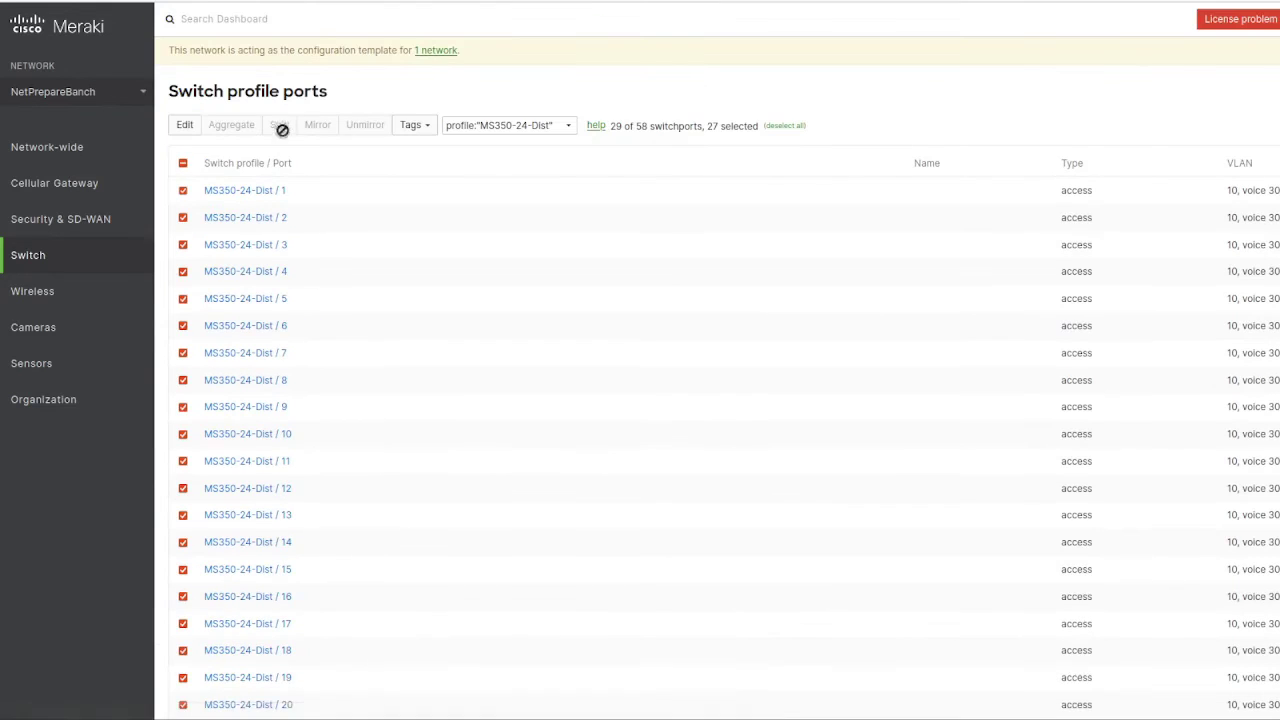
Step: Make the 27 selected ports trunk ports and apply the change
{"action": "left_click", "coordinate": [185, 125]}
{"action": "scroll", "coordinate": [860, 440], "scroll_direction": "down", "scroll_amount": 10}
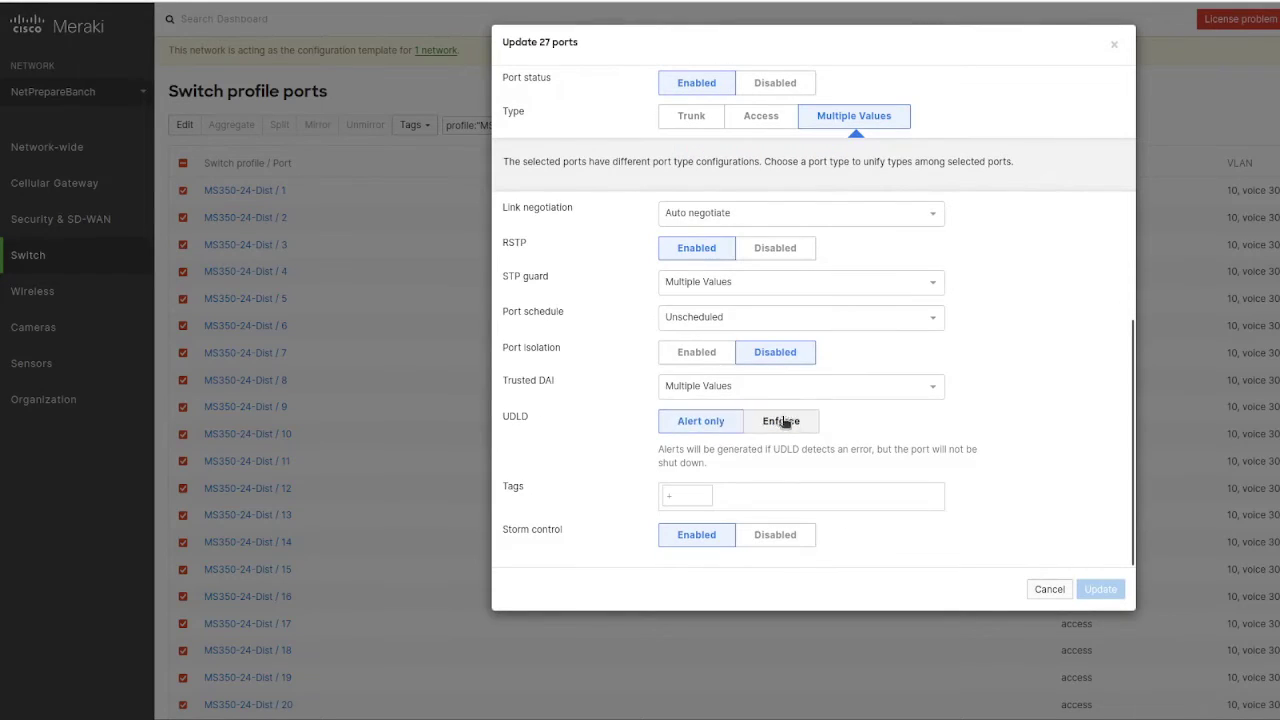
{"action": "left_click", "coordinate": [704, 124]}
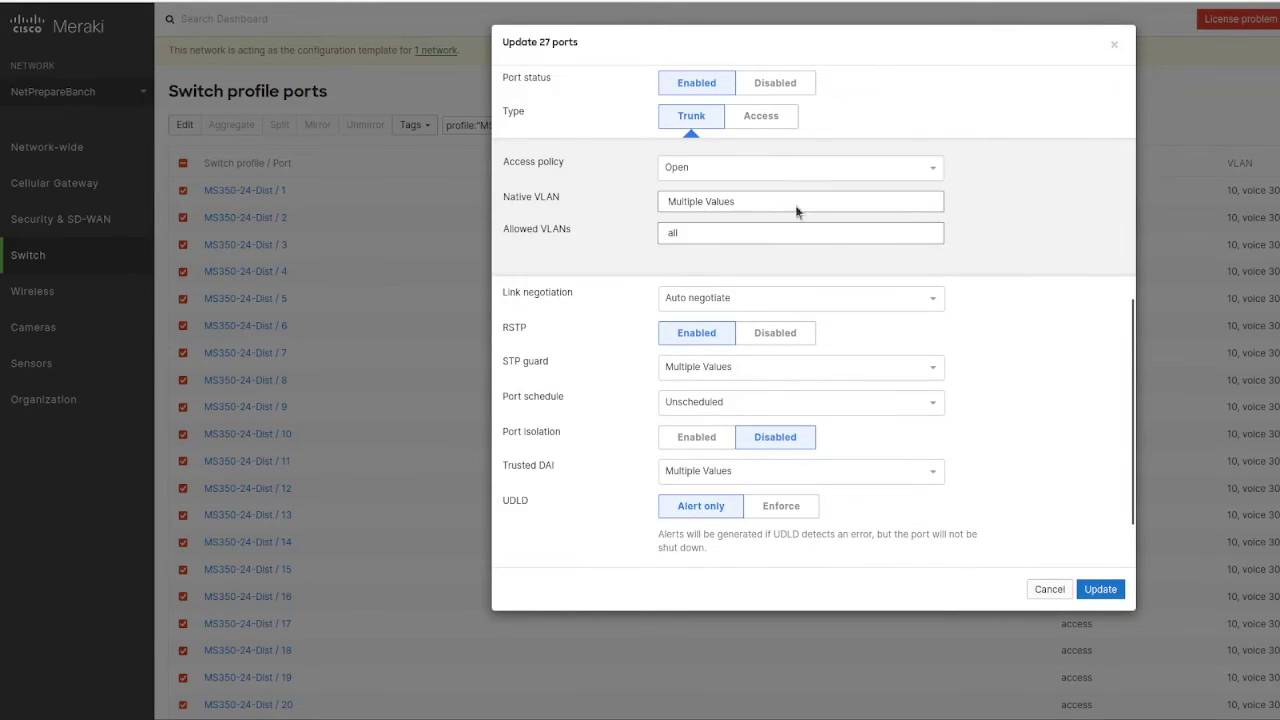
{"action": "left_click", "coordinate": [1097, 590]}
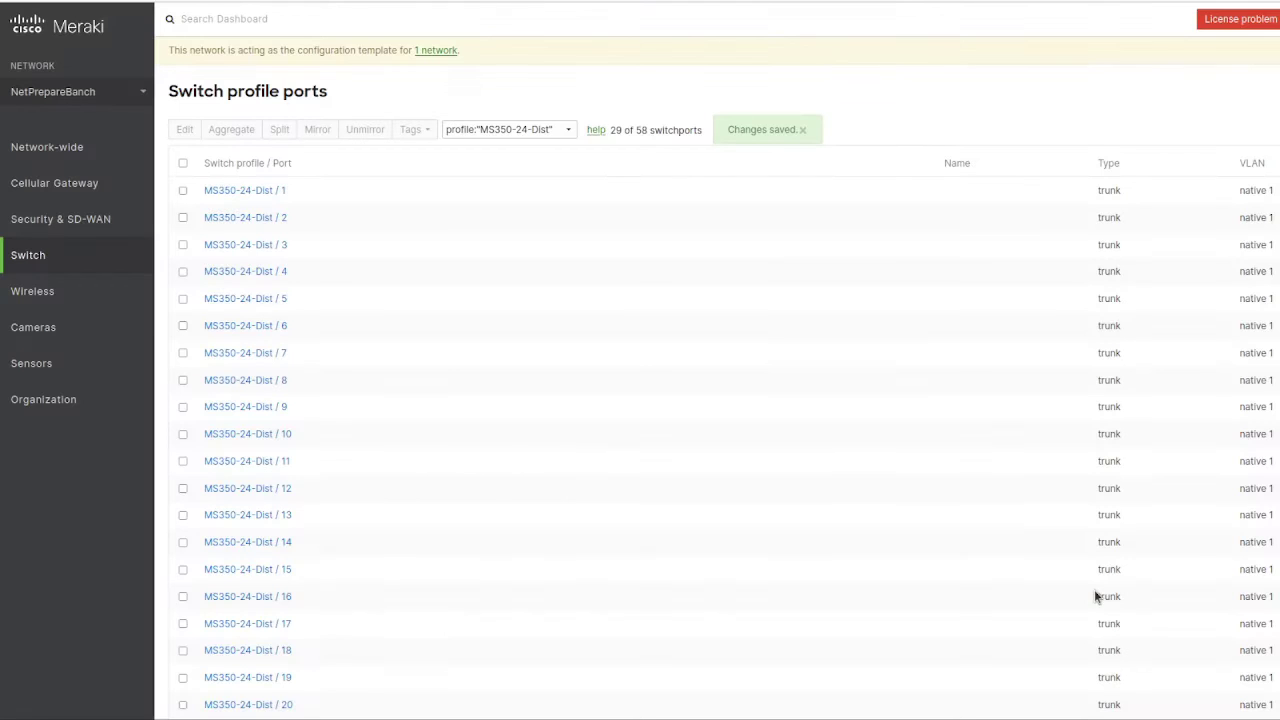
Step: Bundle ports 25 and 26 into one aggregate
{"action": "scroll", "coordinate": [881, 516], "scroll_direction": "down", "scroll_amount": 5}
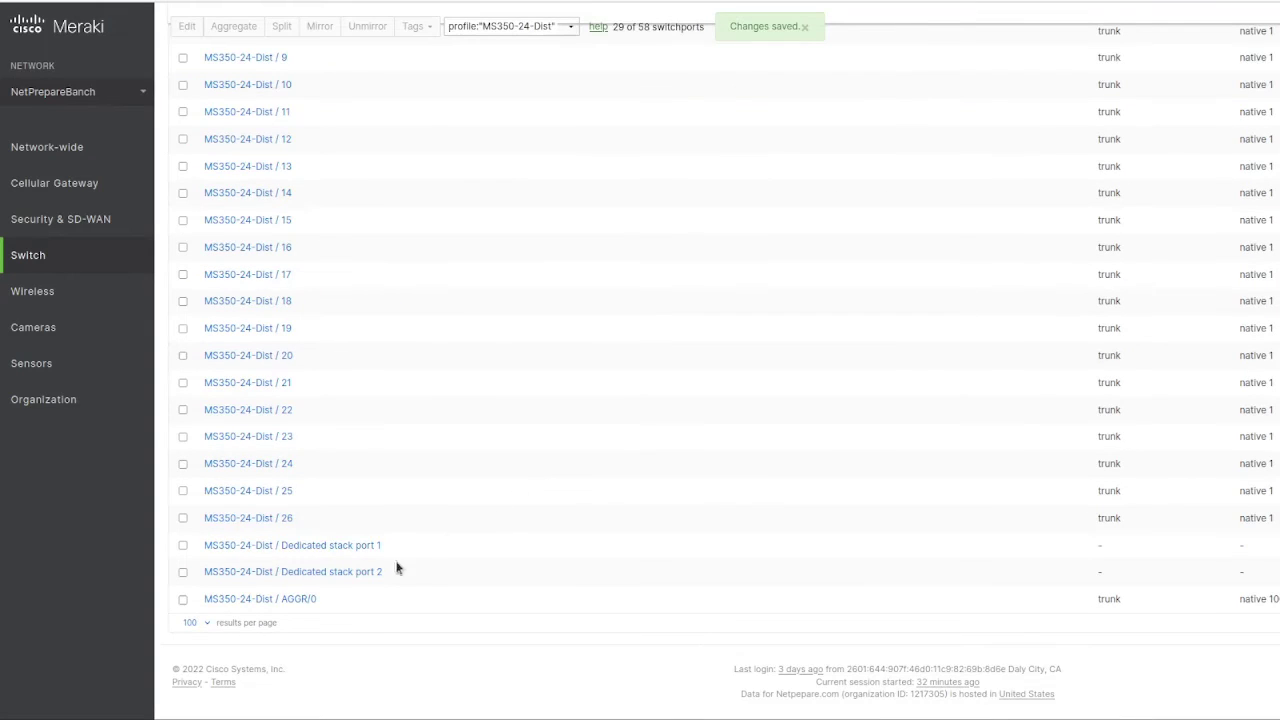
{"action": "left_click", "coordinate": [183, 518]}
{"action": "left_click", "coordinate": [183, 491]}
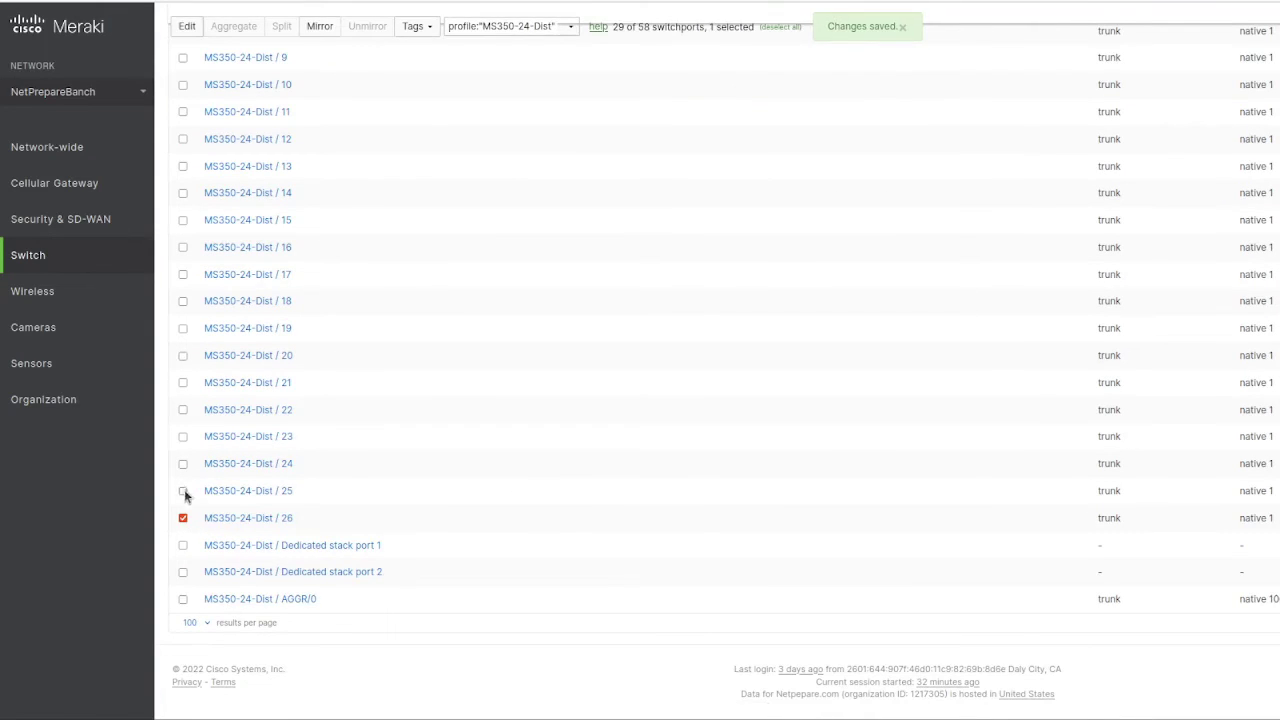
{"action": "scroll", "coordinate": [263, 441], "scroll_direction": "up", "scroll_amount": 5}
{"action": "left_click", "coordinate": [240, 129]}
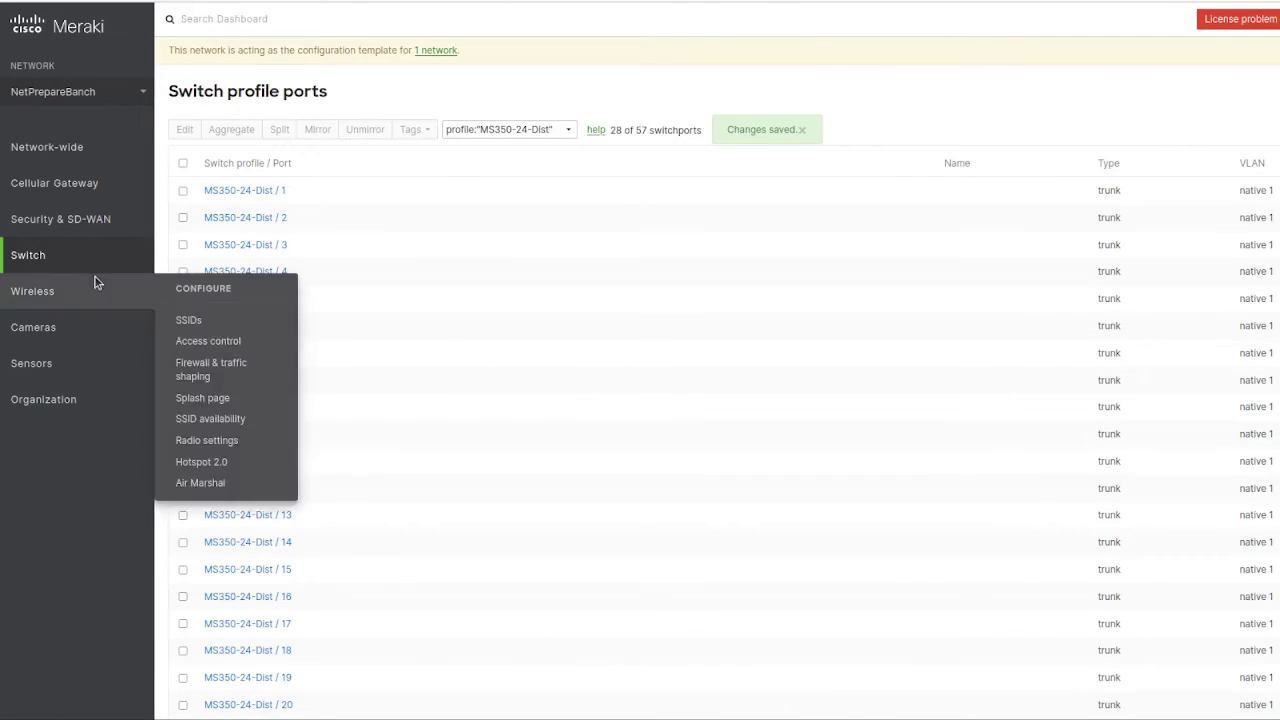
{"action": "mouse_move", "coordinate": [106, 254]}
{"action": "scroll", "coordinate": [711, 480], "scroll_direction": "down", "scroll_amount": 5}
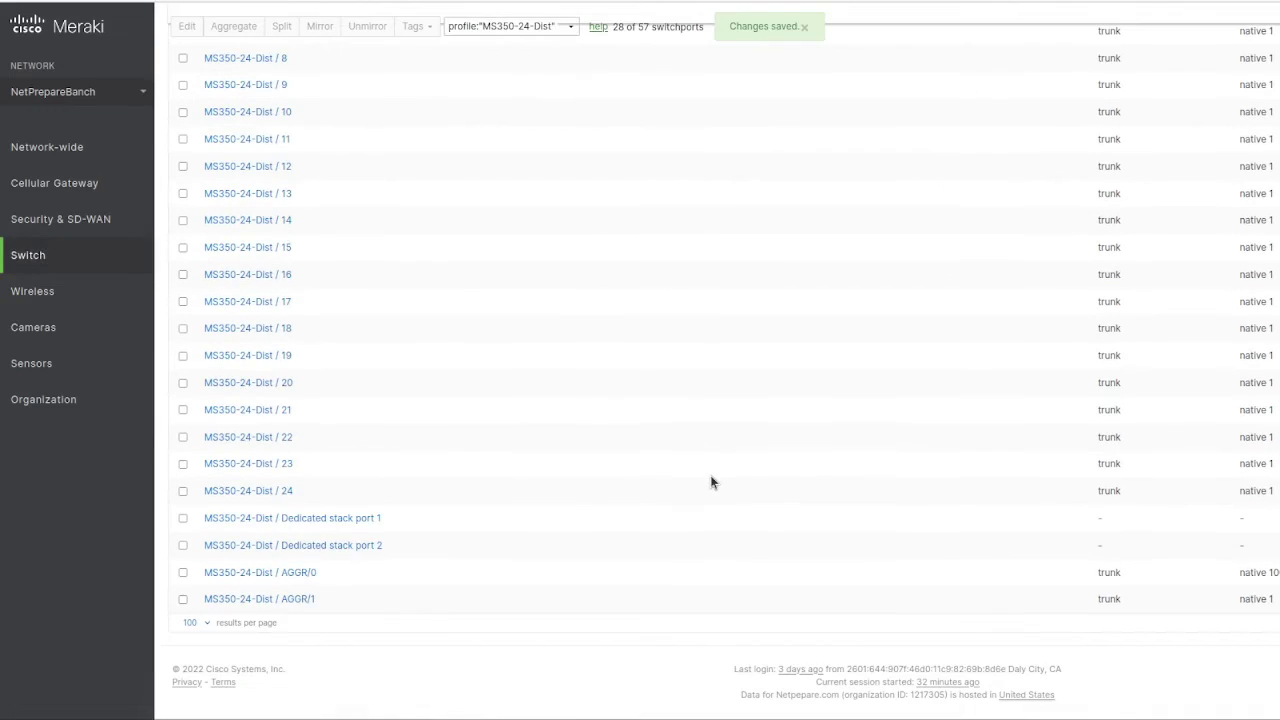
{"action": "scroll", "coordinate": [614, 438], "scroll_direction": "up", "scroll_amount": 5}
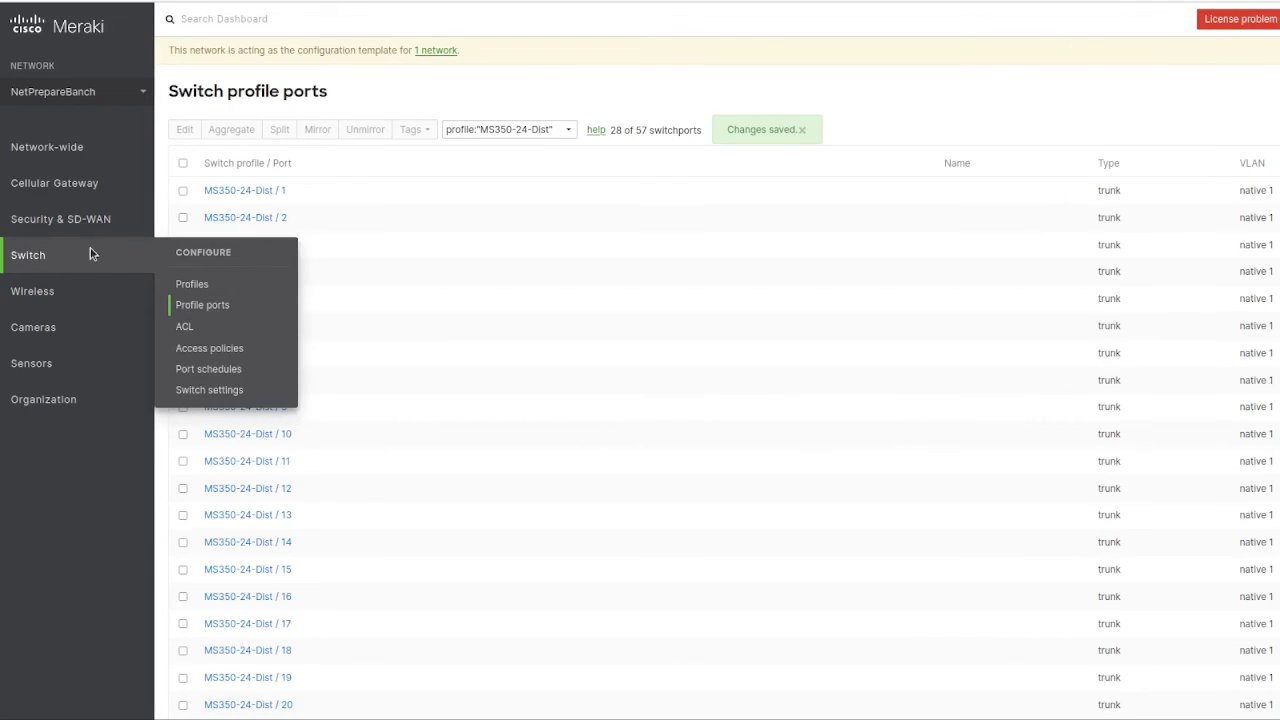
{"action": "mouse_move", "coordinate": [86, 305]}
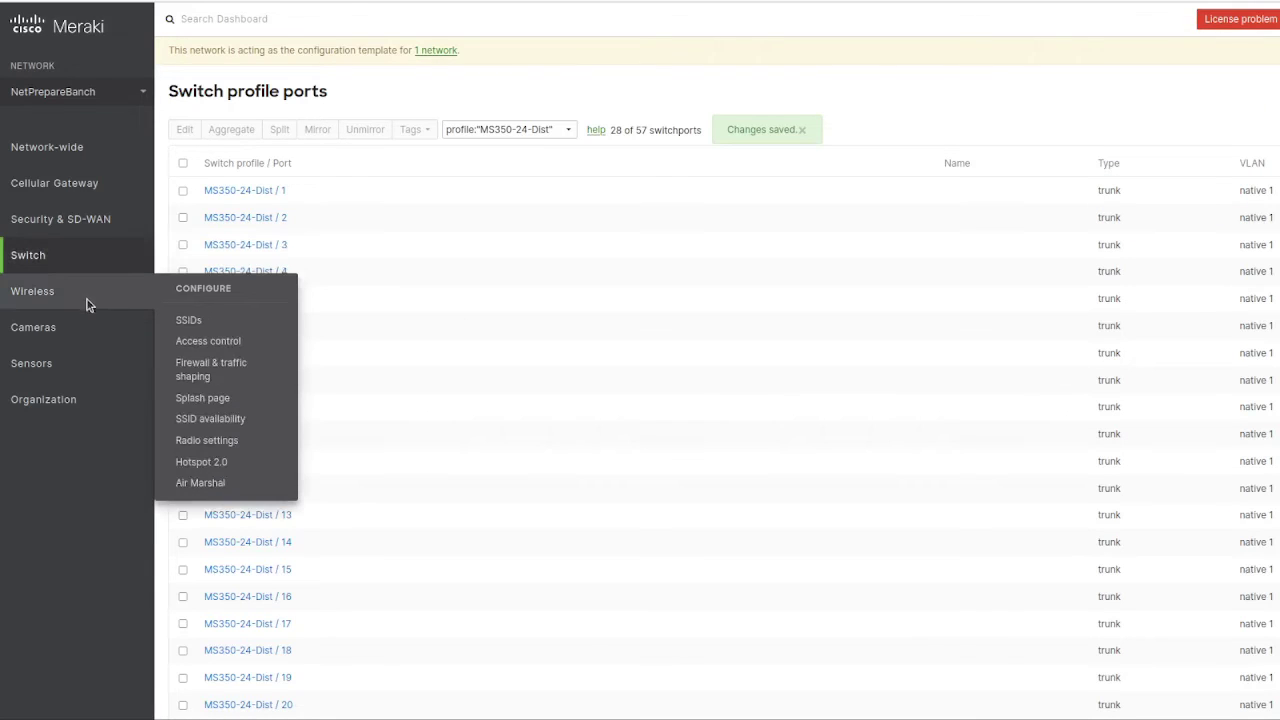
Step: Review the Staff SSID's splash page, RADIUS and client IP/VLAN sections on the SSID overview
{"action": "left_click", "coordinate": [182, 318]}
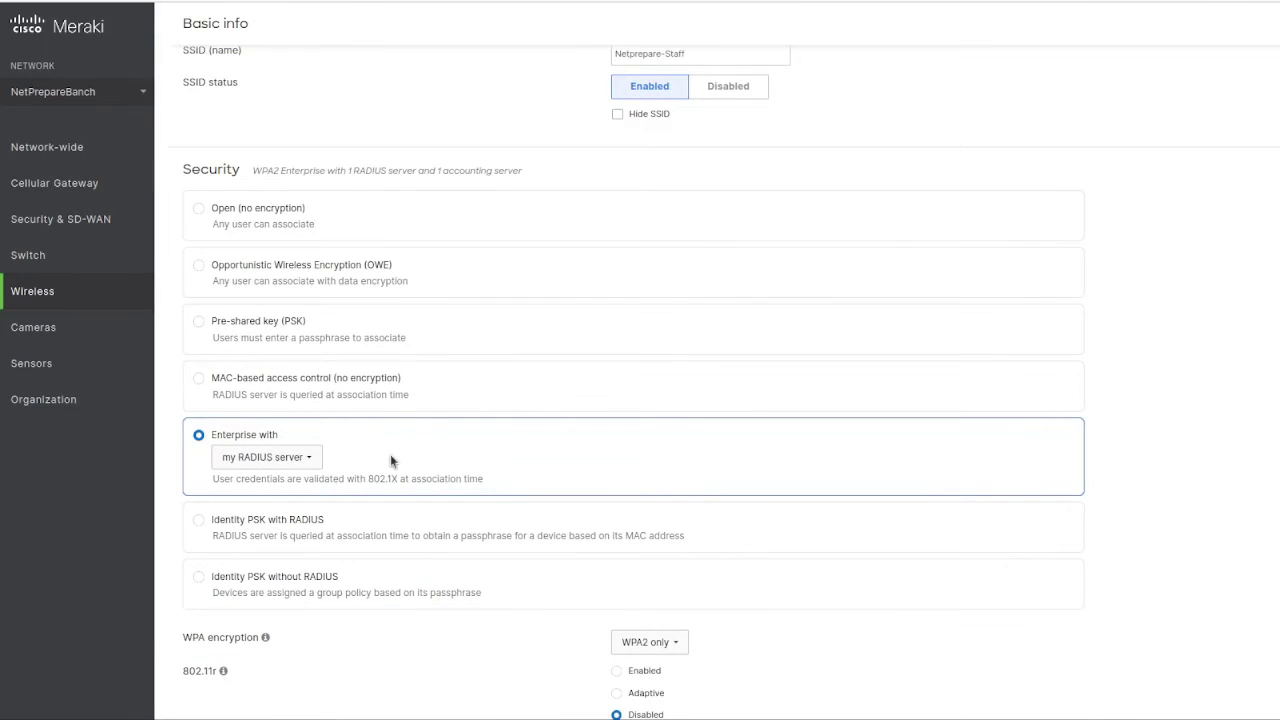
{"action": "scroll", "coordinate": [419, 442], "scroll_direction": "down", "scroll_amount": 5}
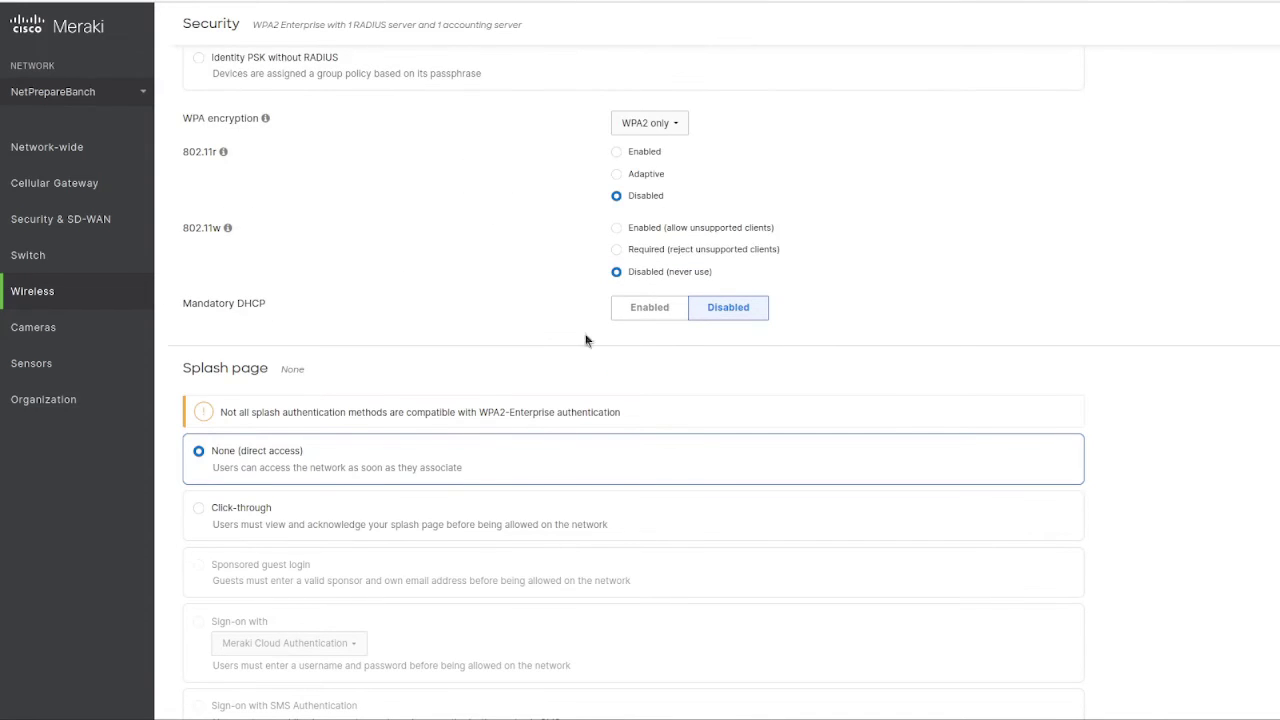
{"action": "scroll", "coordinate": [566, 284], "scroll_direction": "down", "scroll_amount": 7}
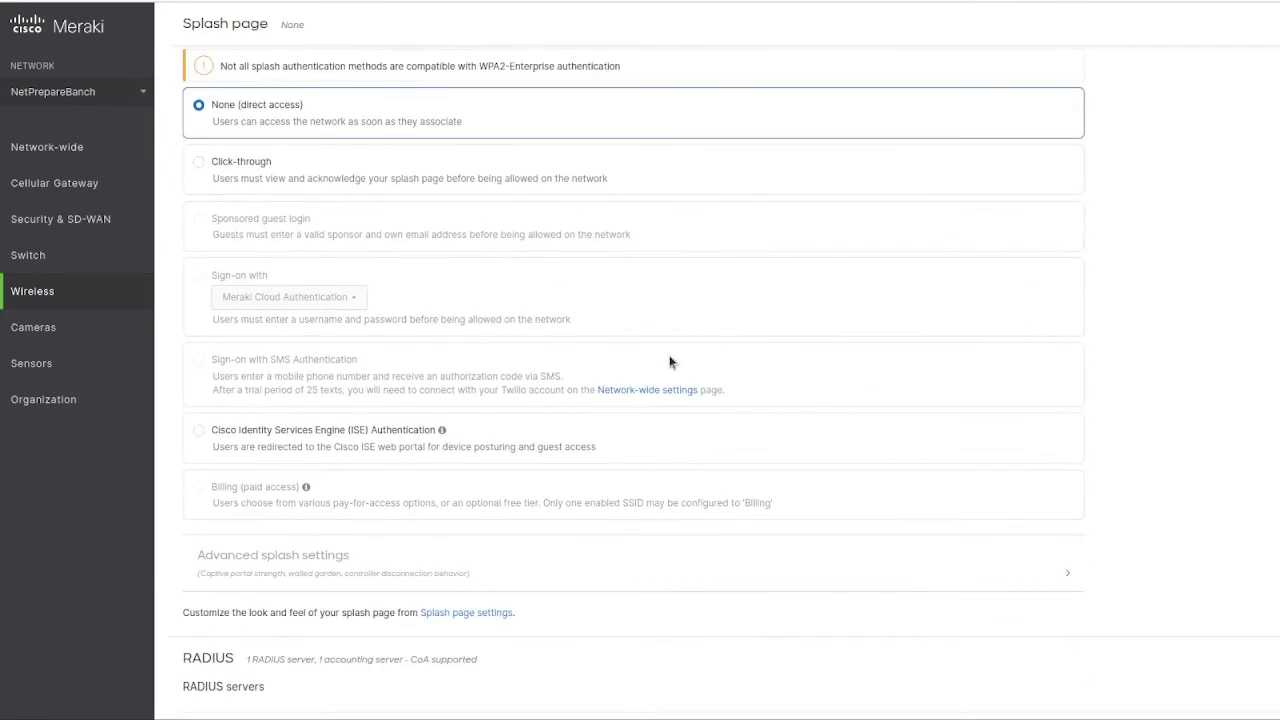
{"action": "scroll", "coordinate": [663, 374], "scroll_direction": "down", "scroll_amount": 5}
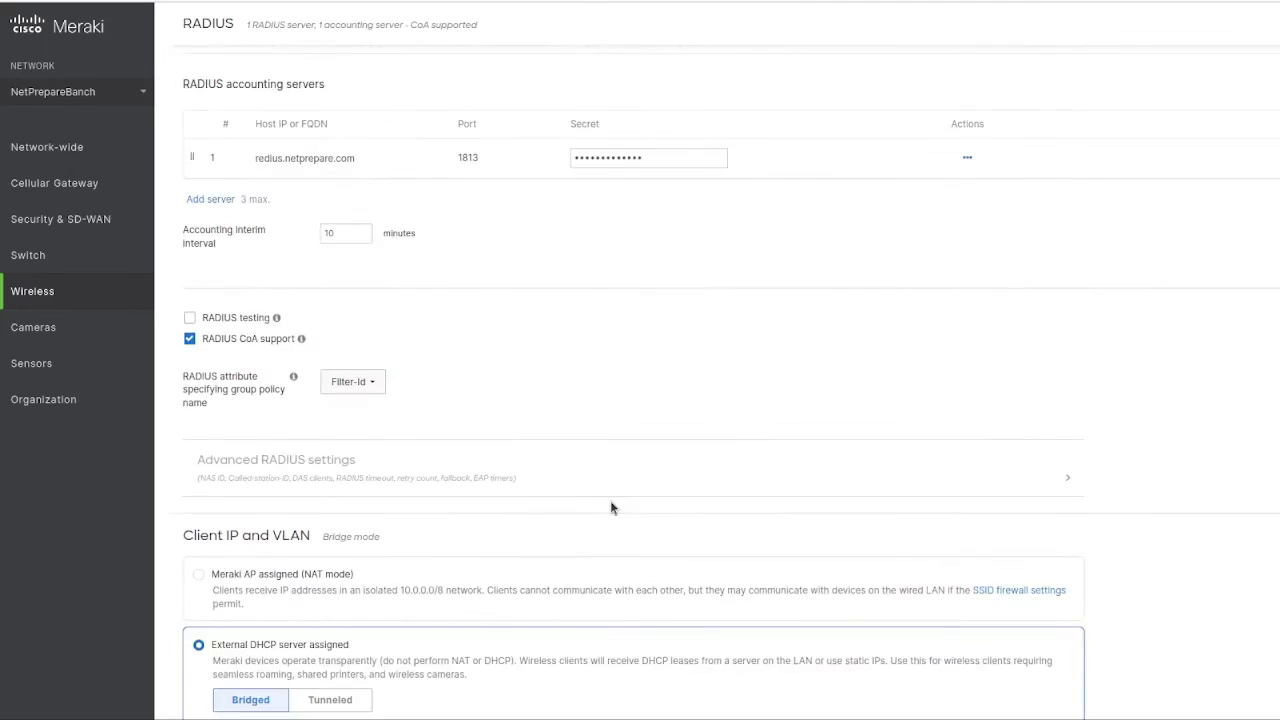
{"action": "scroll", "coordinate": [560, 409], "scroll_direction": "down", "scroll_amount": 7}
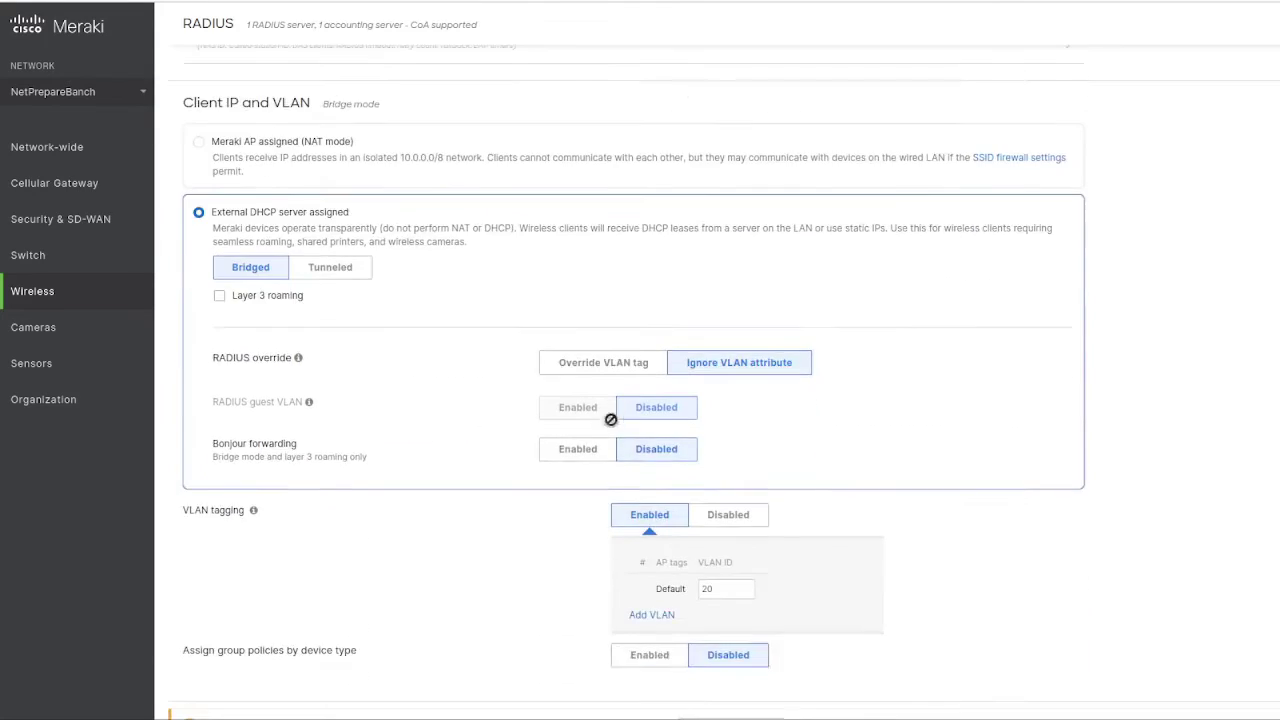
{"action": "scroll", "coordinate": [731, 458], "scroll_direction": "up", "scroll_amount": 20}
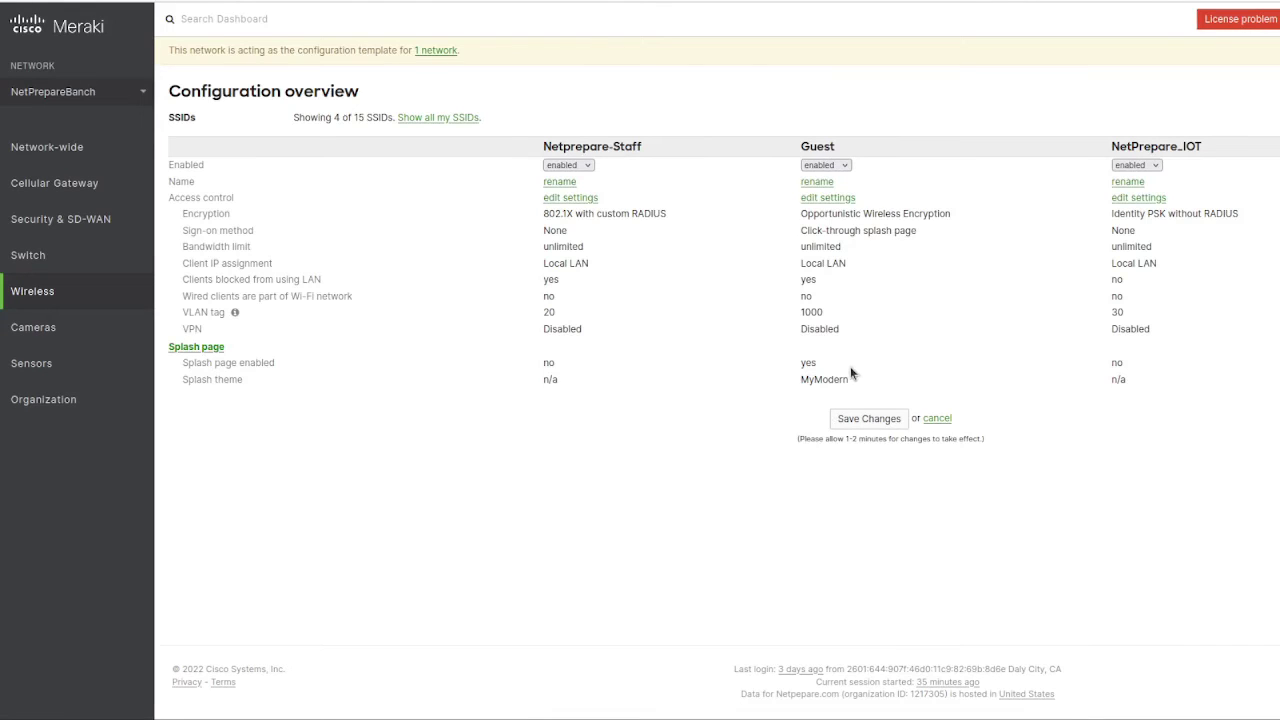
Step: Note NetPrepare_IOT's Identity PSK without RADIUS encryption, then look through that SSID's settings page
{"action": "left_click_drag", "start_coordinate": [1108, 220], "coordinate": [1242, 217]}
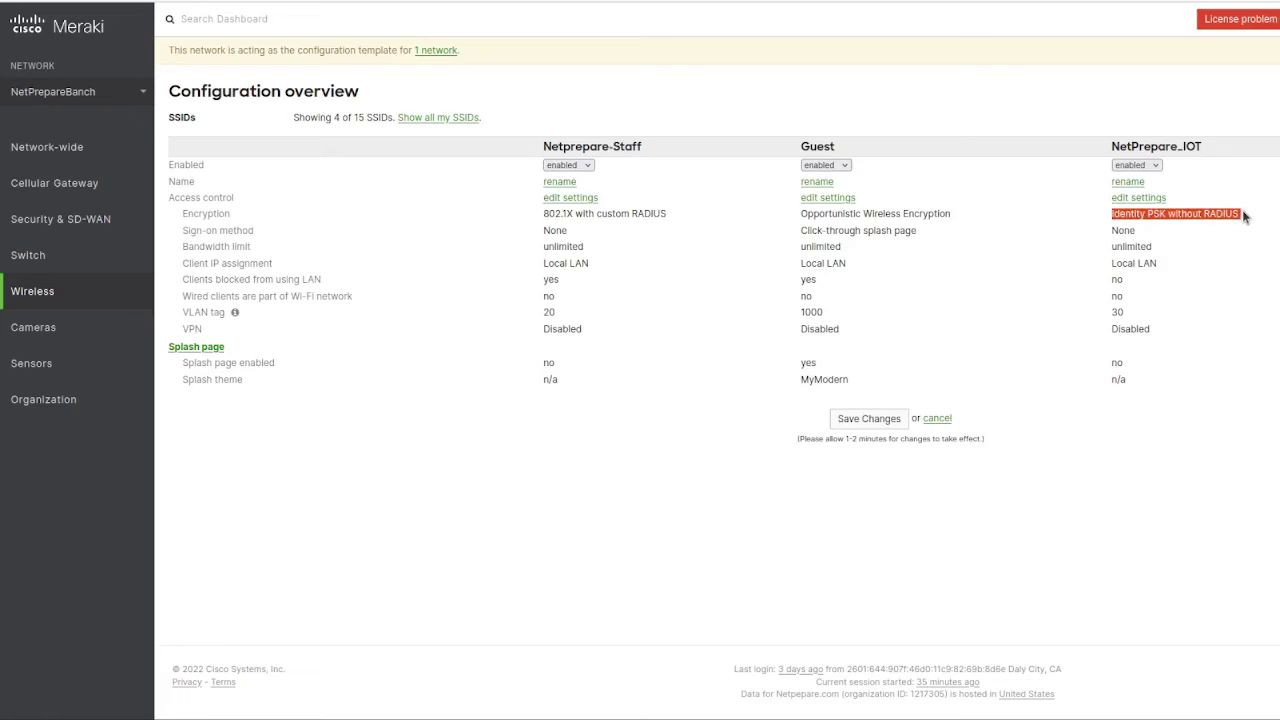
{"action": "double_click", "coordinate": [1213, 216]}
{"action": "left_click", "coordinate": [1143, 198]}
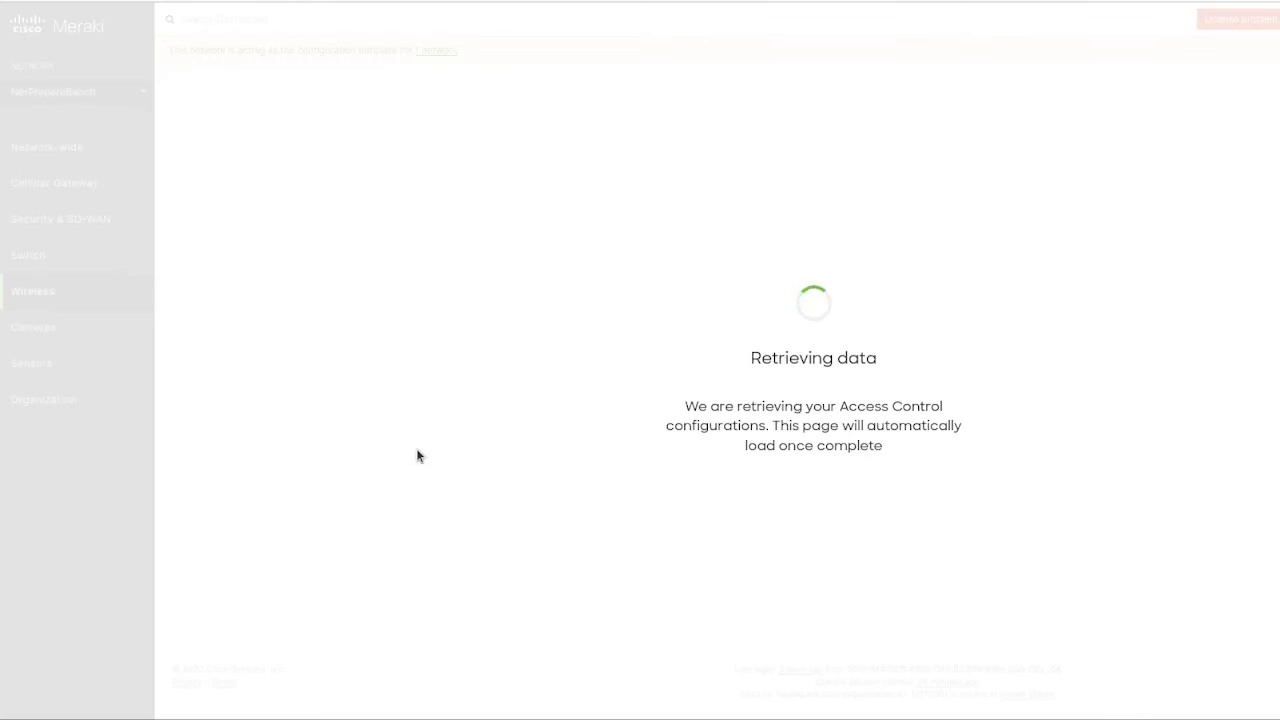
{"action": "scroll", "coordinate": [417, 451], "scroll_direction": "down", "scroll_amount": 5}
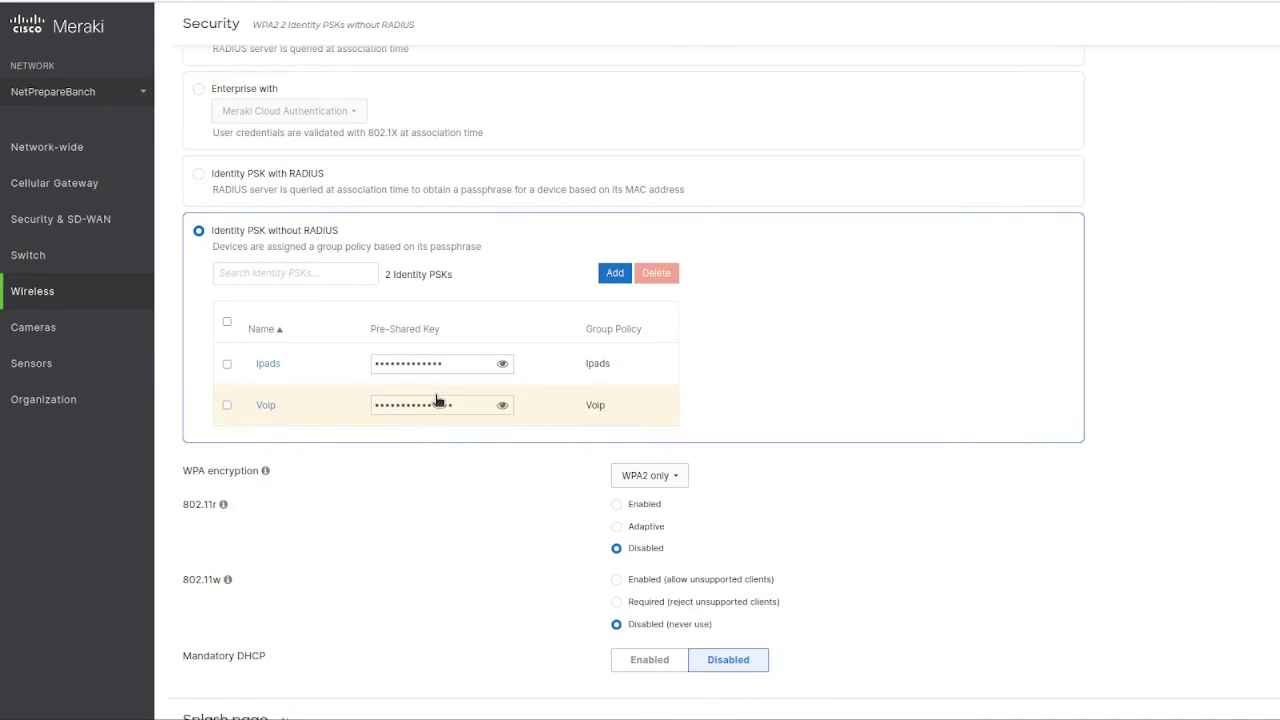
{"action": "scroll", "coordinate": [437, 400], "scroll_direction": "up", "scroll_amount": 5}
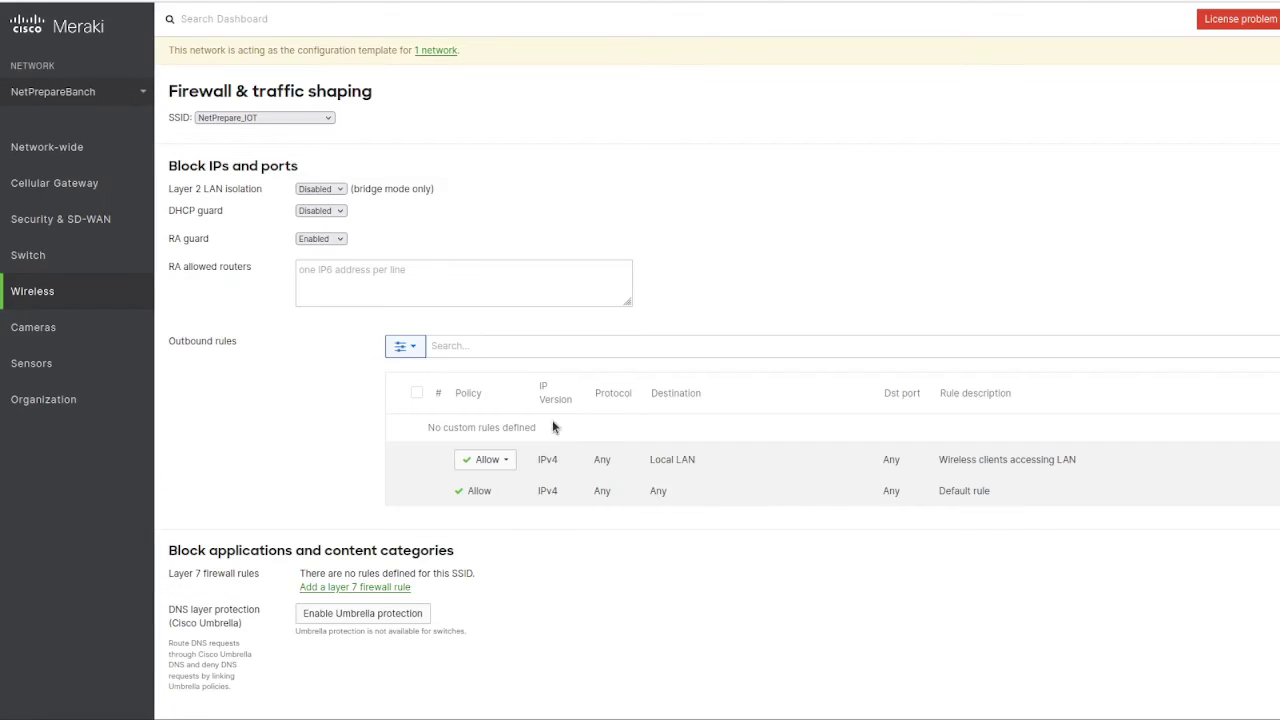
Step: Review NetPrepare_IOT's outbound rule: Deny, IPv6, TCP, destination Sample Dest, port Any
{"action": "scroll", "coordinate": [620, 465], "scroll_direction": "down", "scroll_amount": 1}
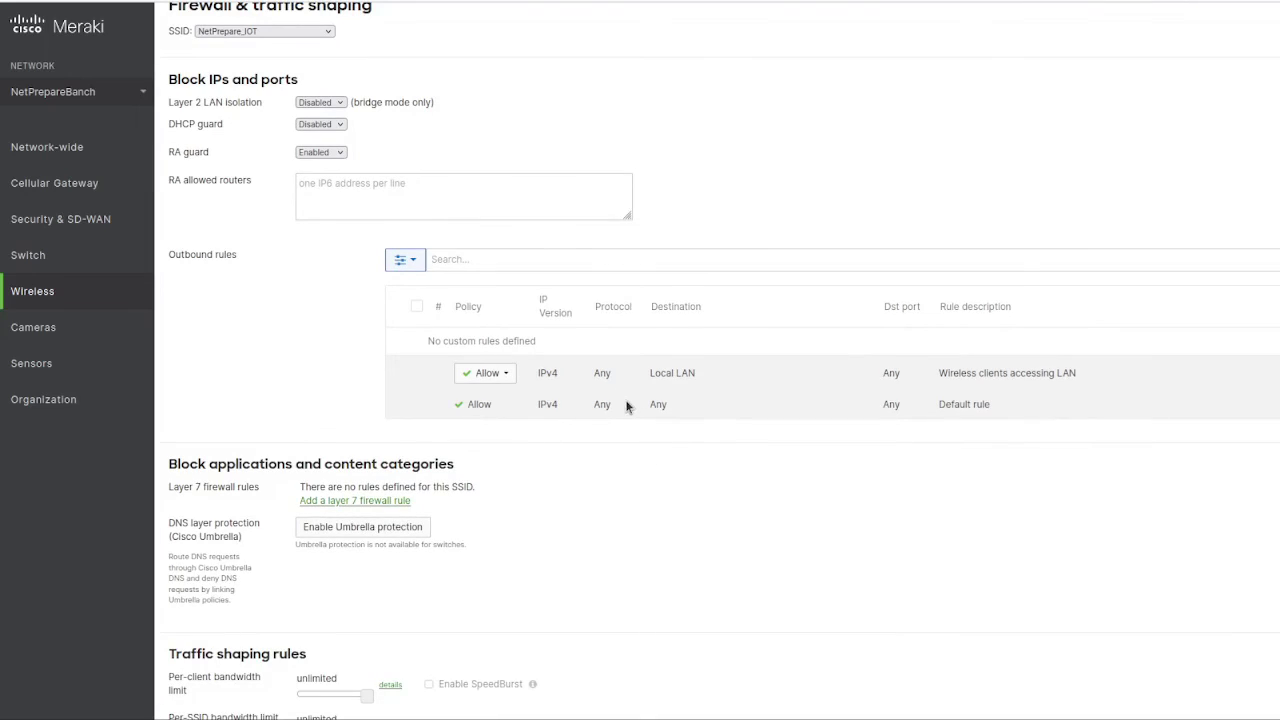
{"action": "scroll", "coordinate": [626, 403], "scroll_direction": "up", "scroll_amount": 1}
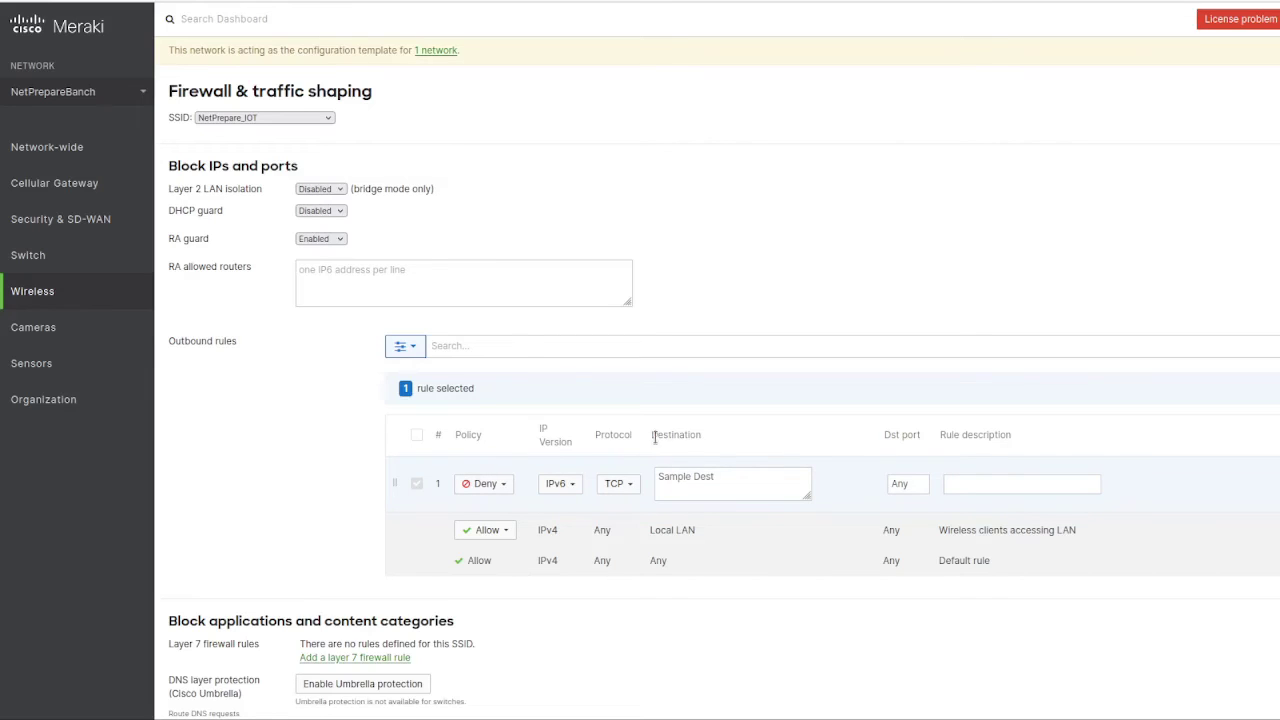
{"action": "left_click_drag", "start_coordinate": [670, 448], "coordinate": [718, 448]}
{"action": "scroll", "coordinate": [389, 256], "scroll_direction": "down", "scroll_amount": 5}
{"action": "scroll", "coordinate": [477, 317], "scroll_direction": "up", "scroll_amount": 5}
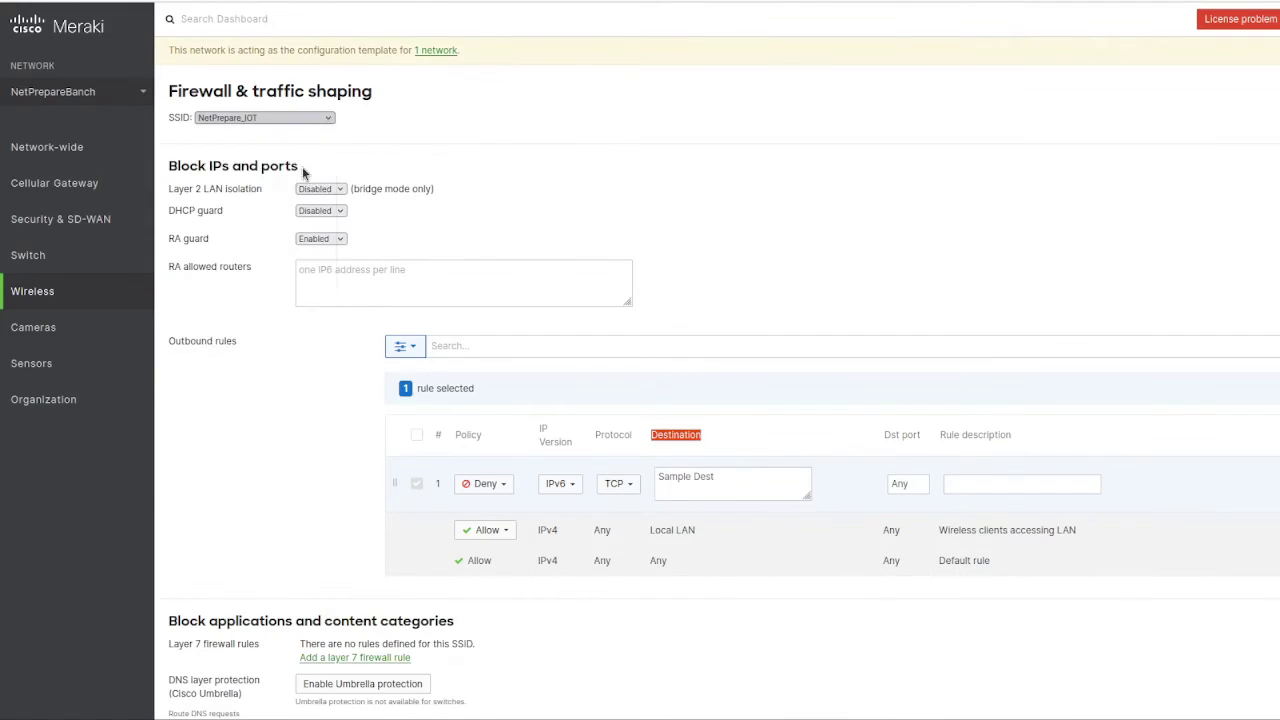
Step: Switch from the SSID overview to the NewBranch network and show its Switches page, bound to NetPrepareBanch
{"action": "mouse_move", "coordinate": [148, 288]}
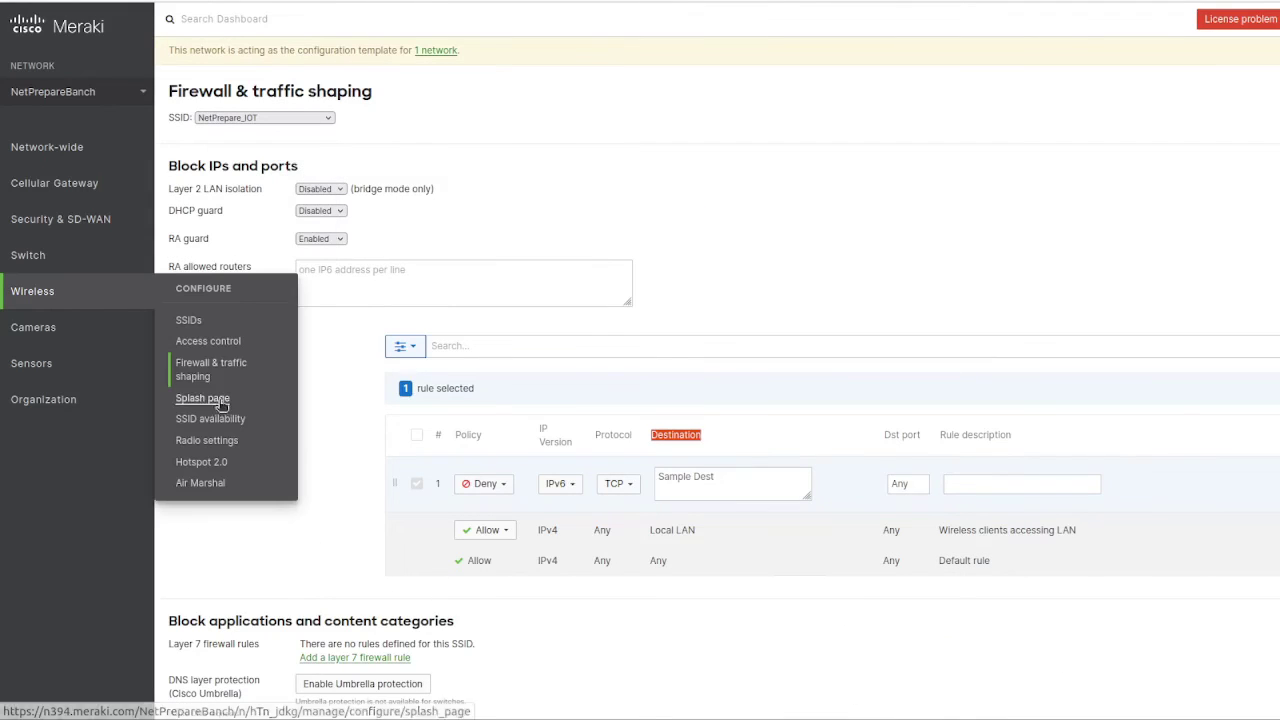
{"action": "left_click", "coordinate": [189, 322]}
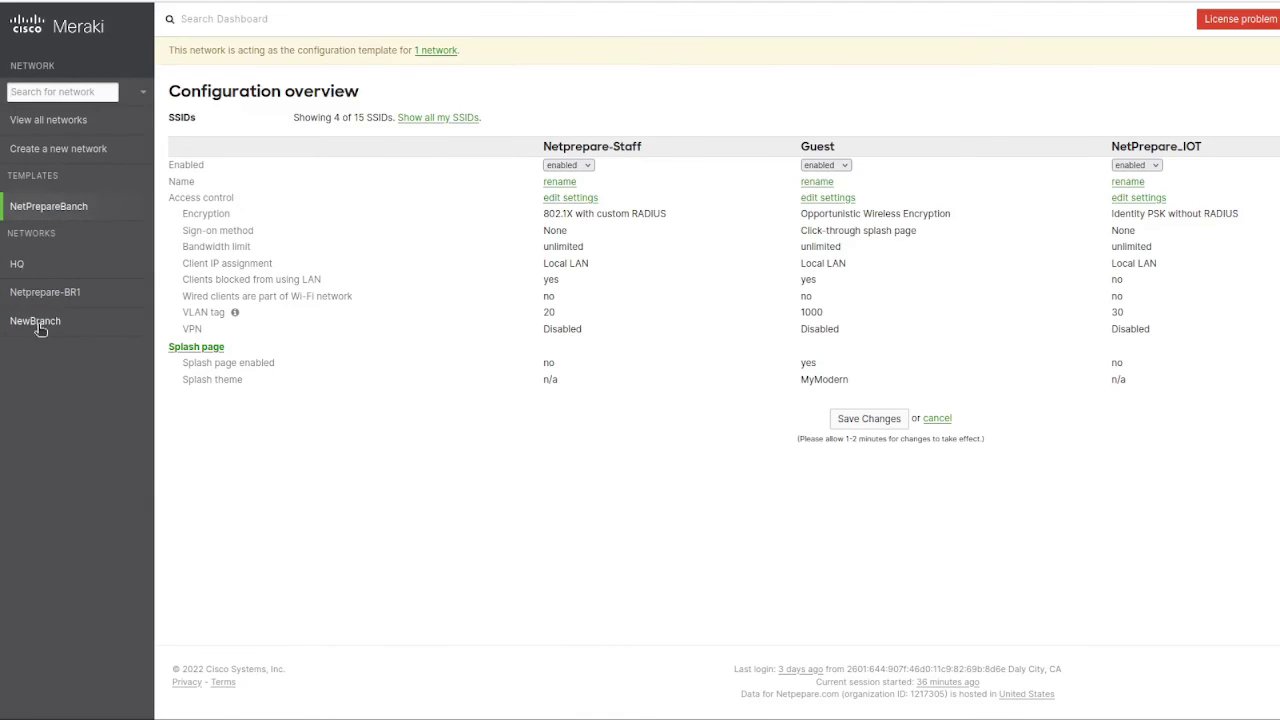
{"action": "mouse_move", "coordinate": [38, 328]}
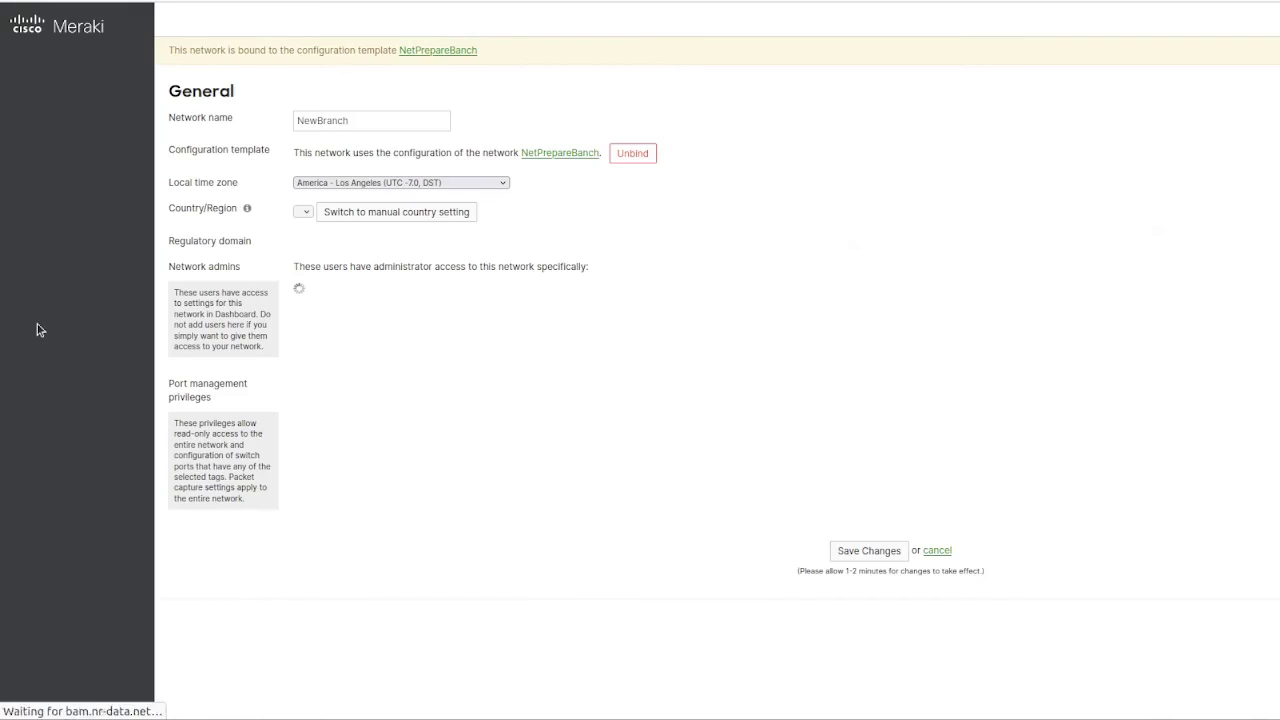
{"action": "mouse_move", "coordinate": [133, 358]}
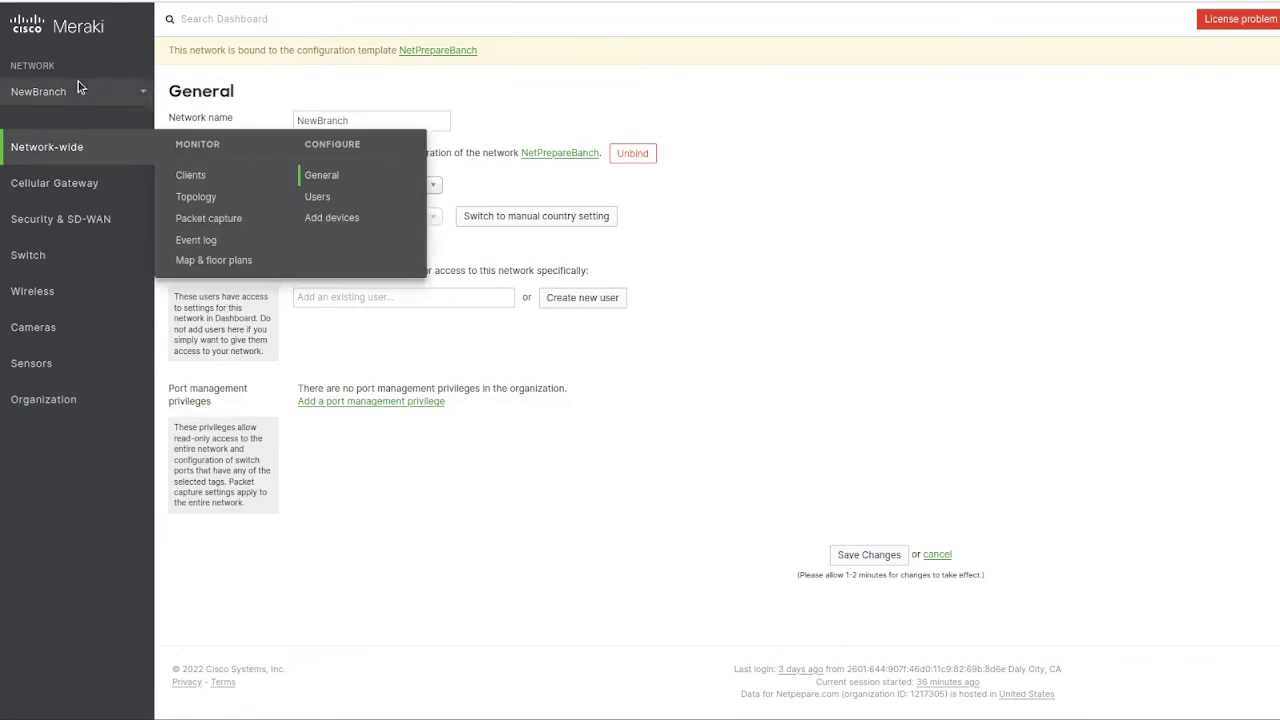
{"action": "mouse_move", "coordinate": [78, 238]}
{"action": "mouse_move", "coordinate": [183, 258]}
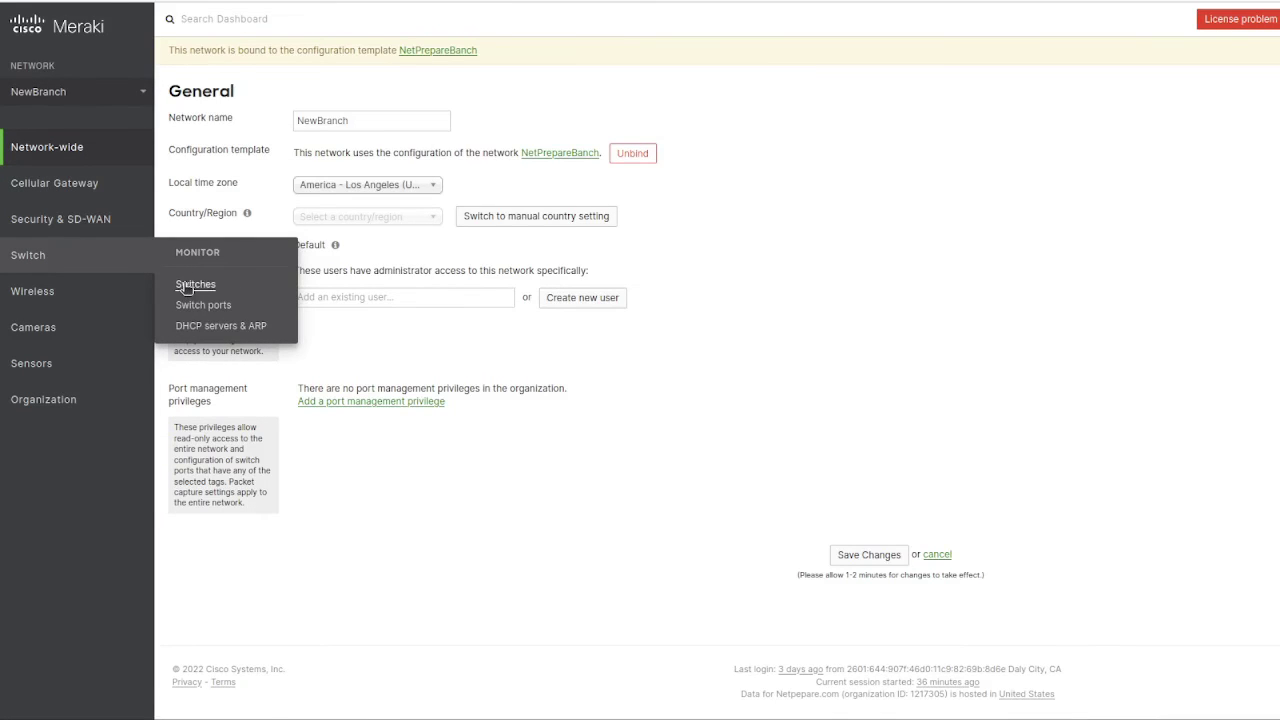
{"action": "left_click", "coordinate": [184, 290]}
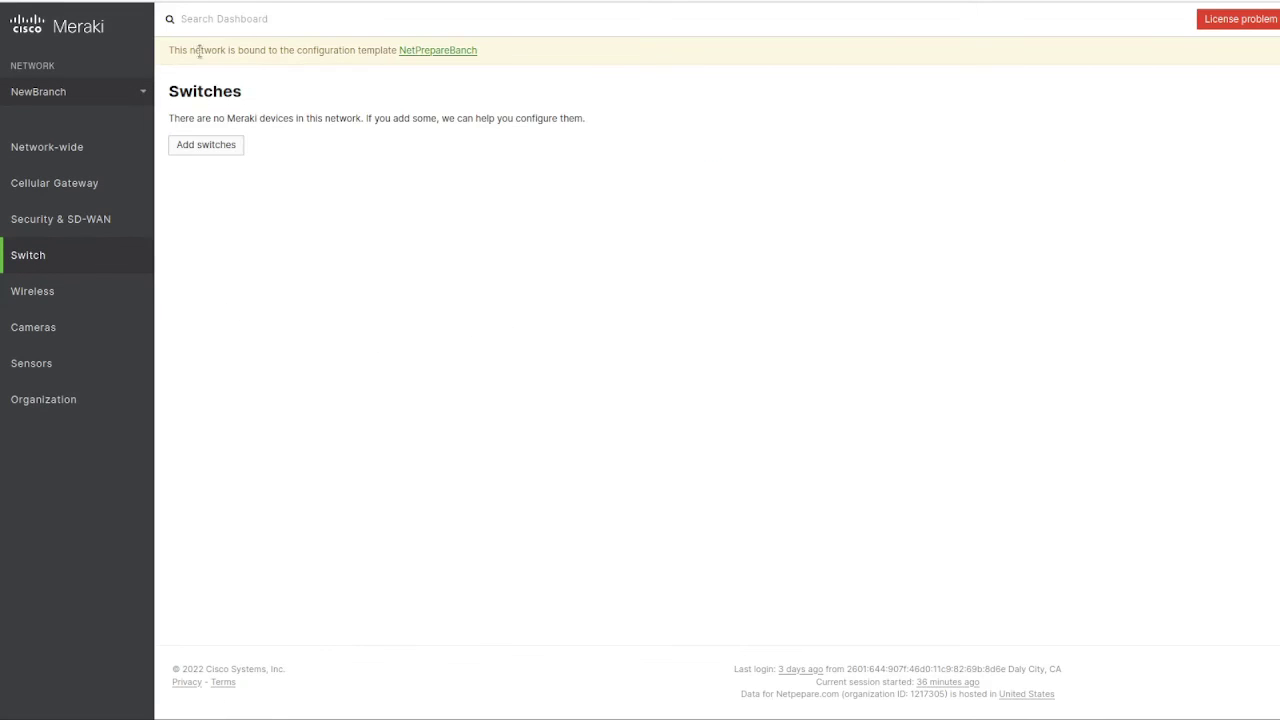
{"action": "left_click_drag", "start_coordinate": [169, 50], "coordinate": [525, 61]}
Step: Show NewBranch's Addressing & VLANs page and the VLAN subnets inherited from the template
{"action": "mouse_move", "coordinate": [80, 216]}
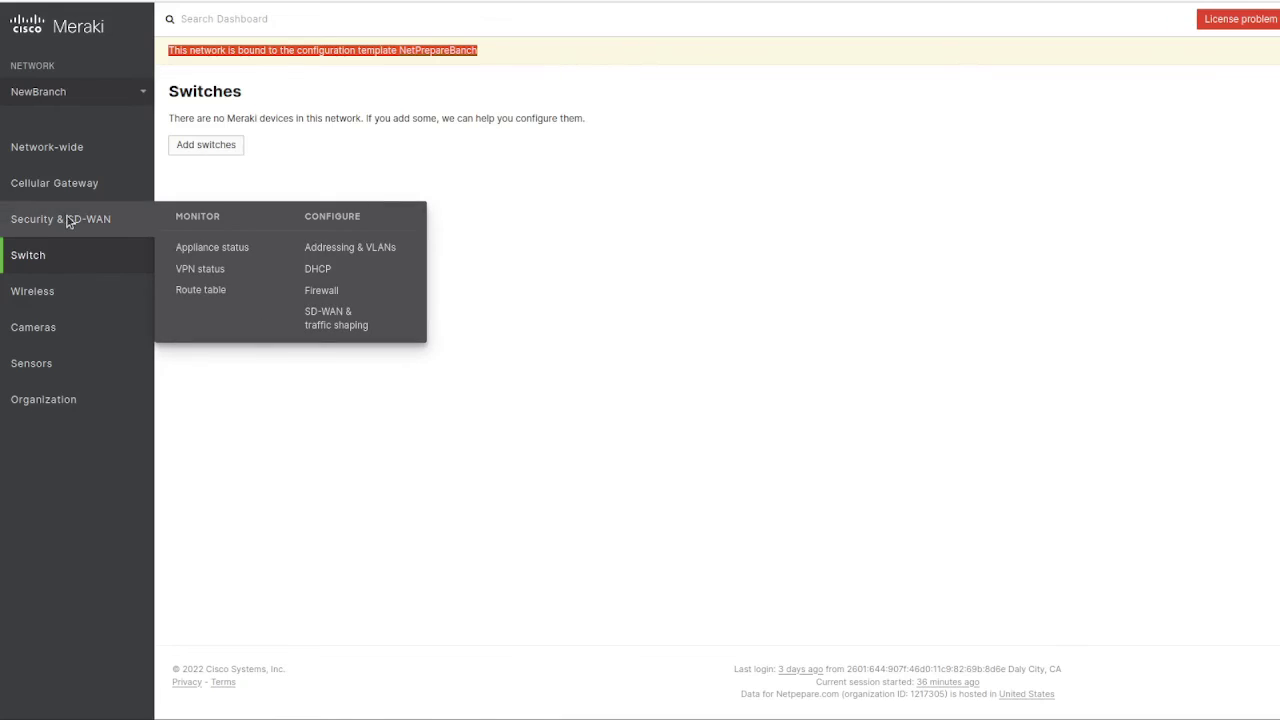
{"action": "left_click", "coordinate": [347, 246]}
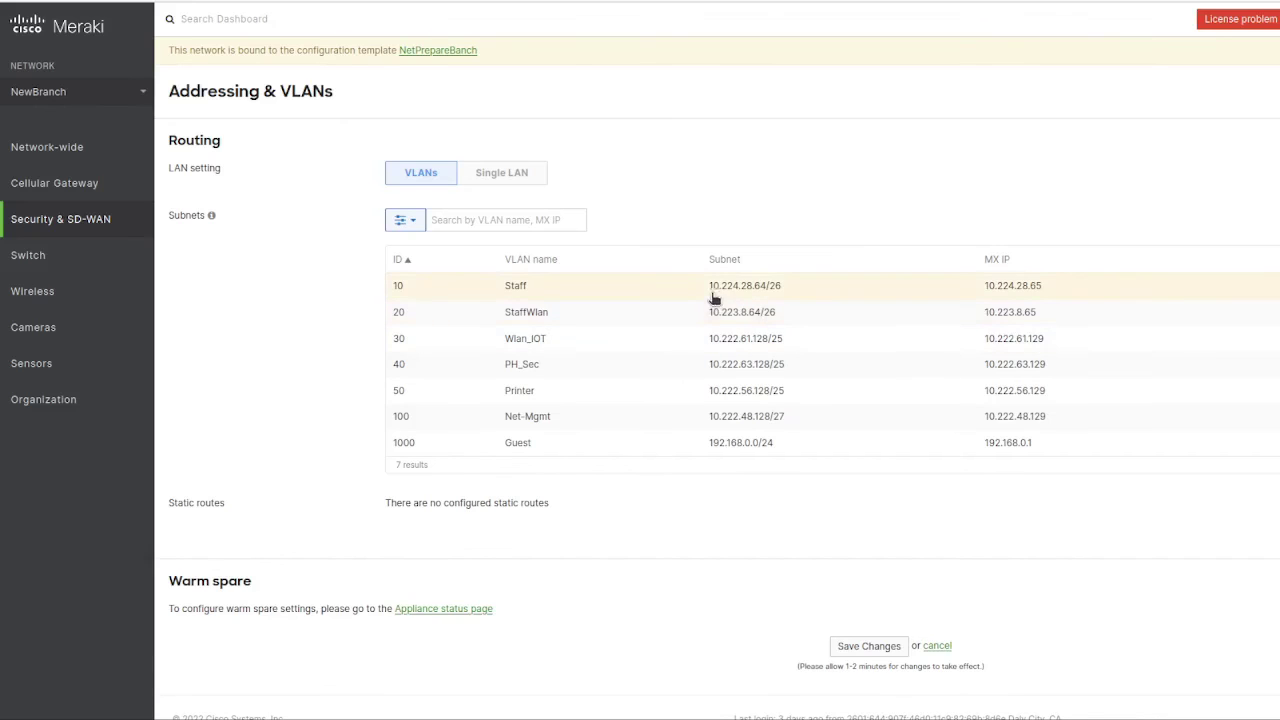
{"action": "left_click_drag", "start_coordinate": [708, 286], "coordinate": [802, 442]}
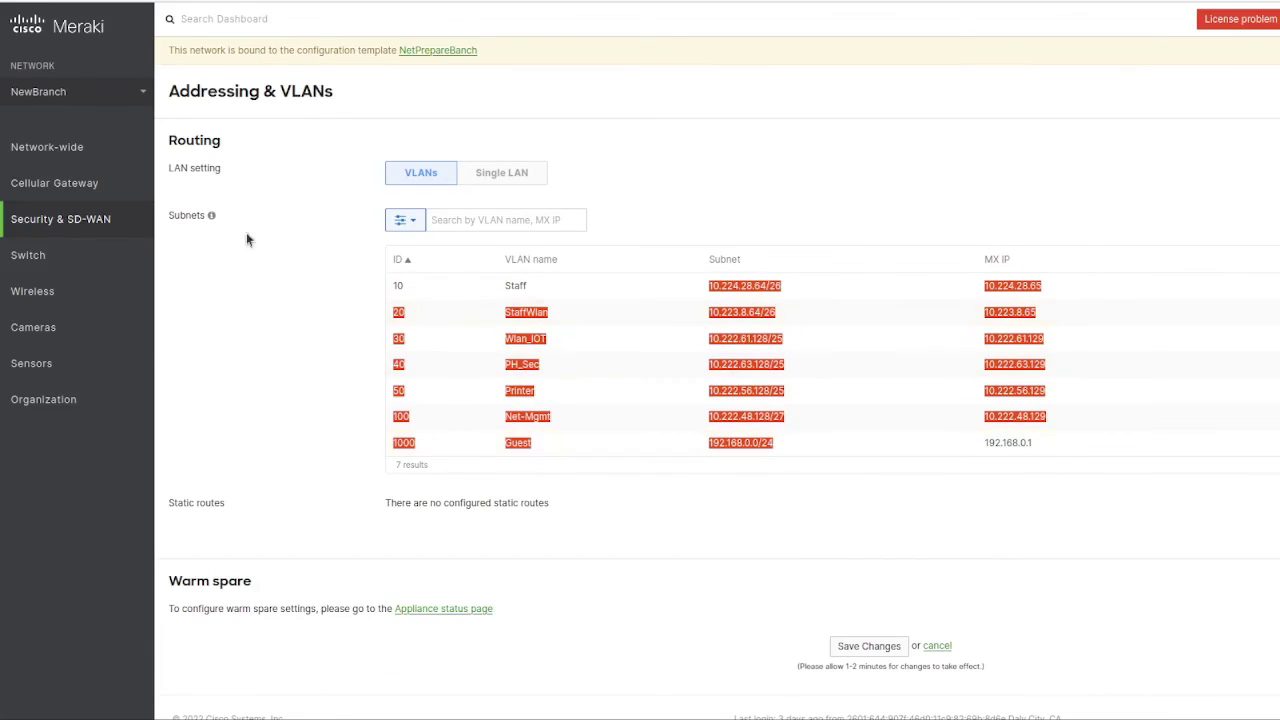
Step: Show NewBranch's security appliance firewall, highlighting inherited outbound rules 1 through 4
{"action": "mouse_move", "coordinate": [137, 225]}
{"action": "left_click", "coordinate": [339, 299]}
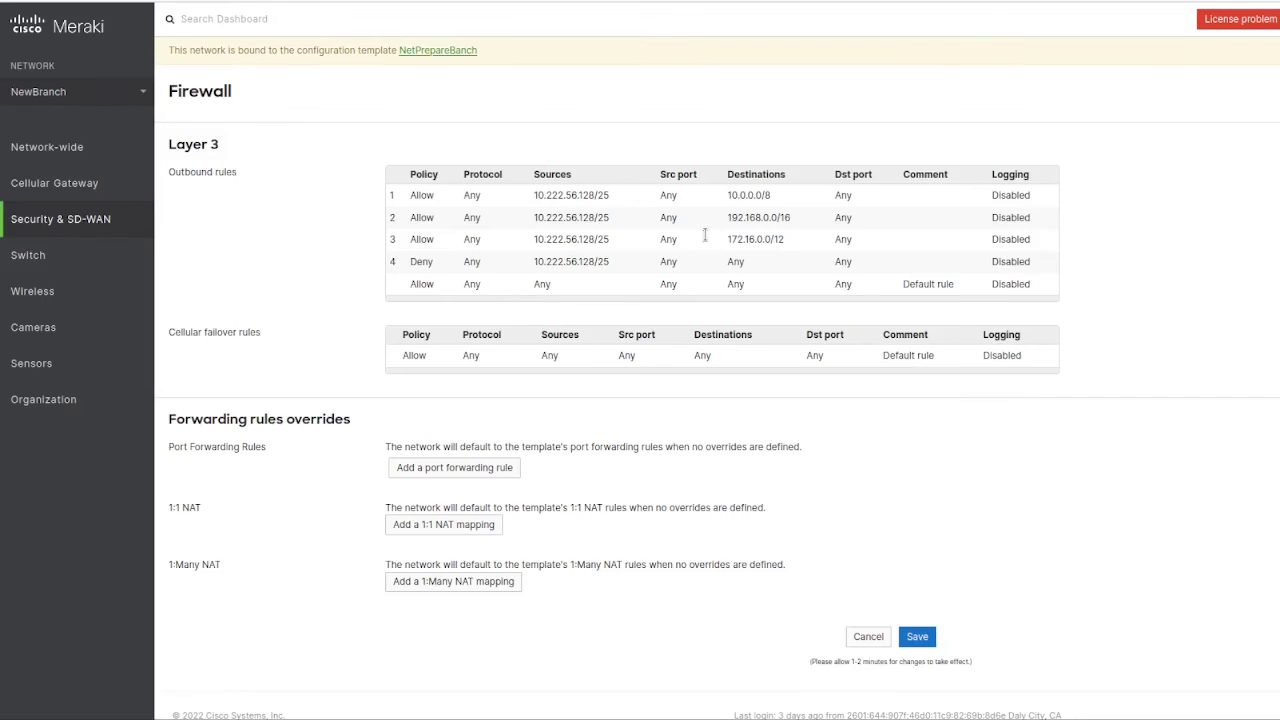
{"action": "left_click_drag", "start_coordinate": [410, 195], "coordinate": [1041, 302]}
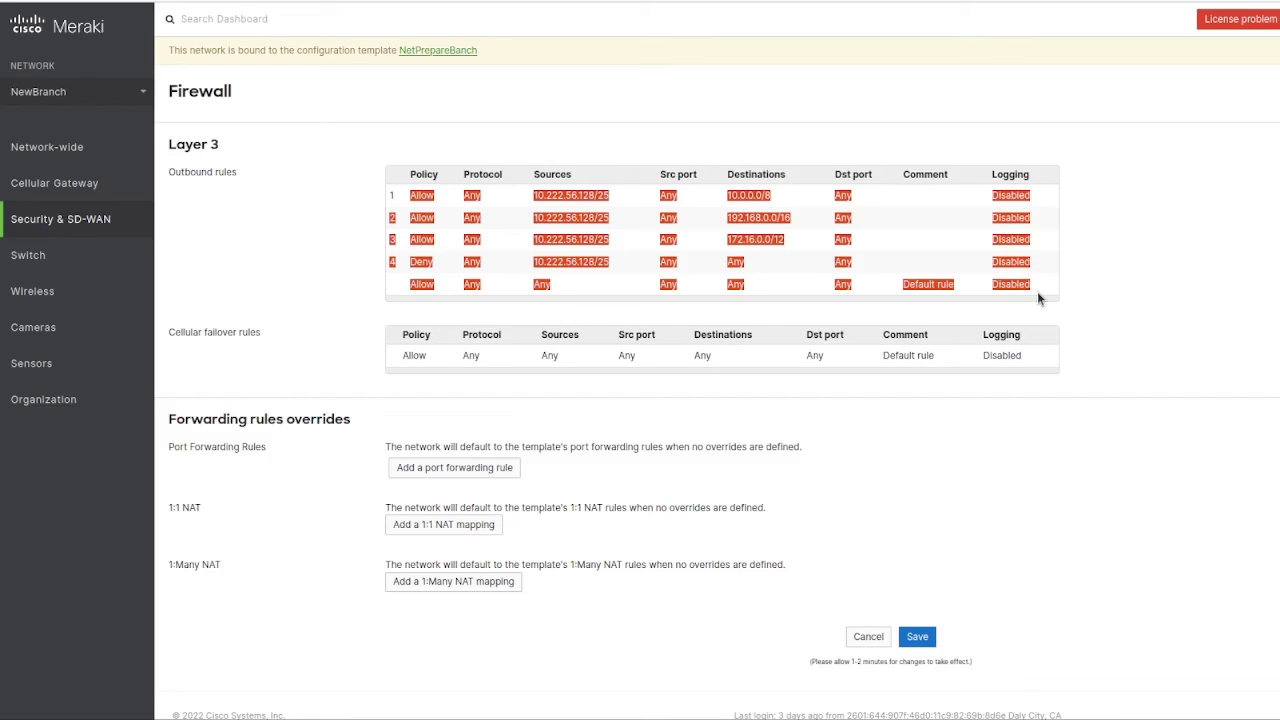
{"action": "mouse_move", "coordinate": [133, 220]}
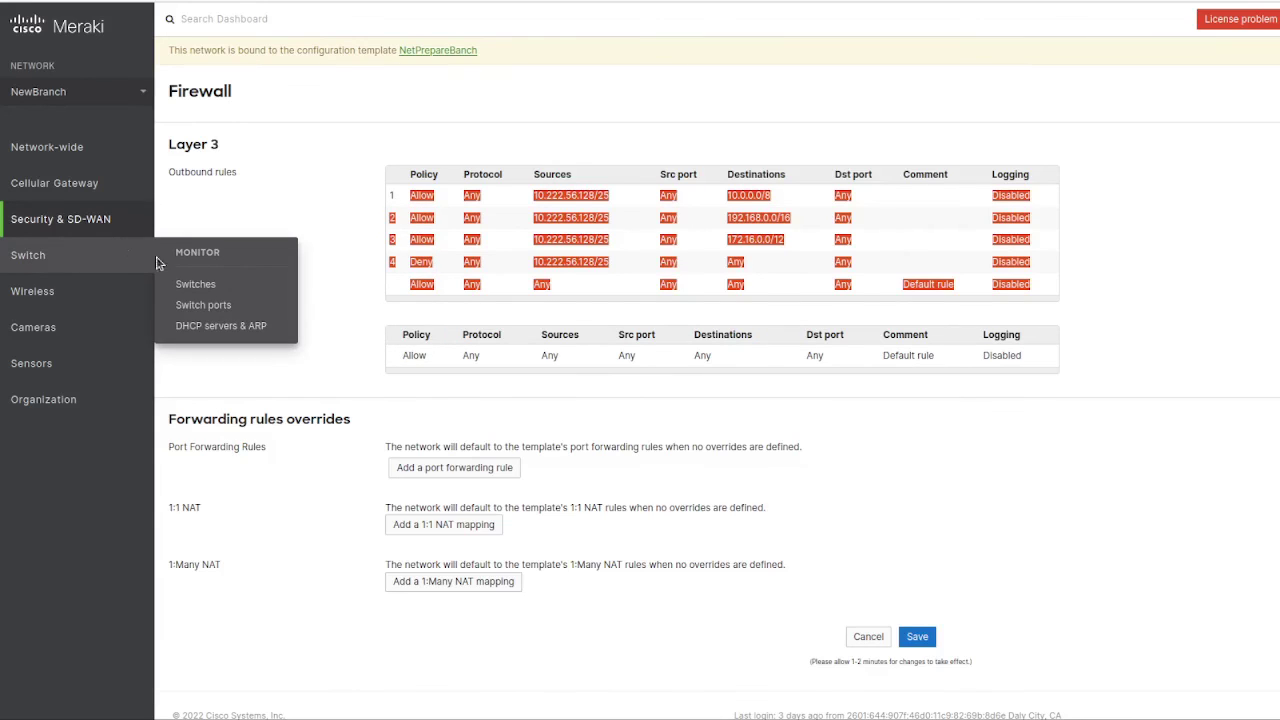
{"action": "mouse_move", "coordinate": [168, 315]}
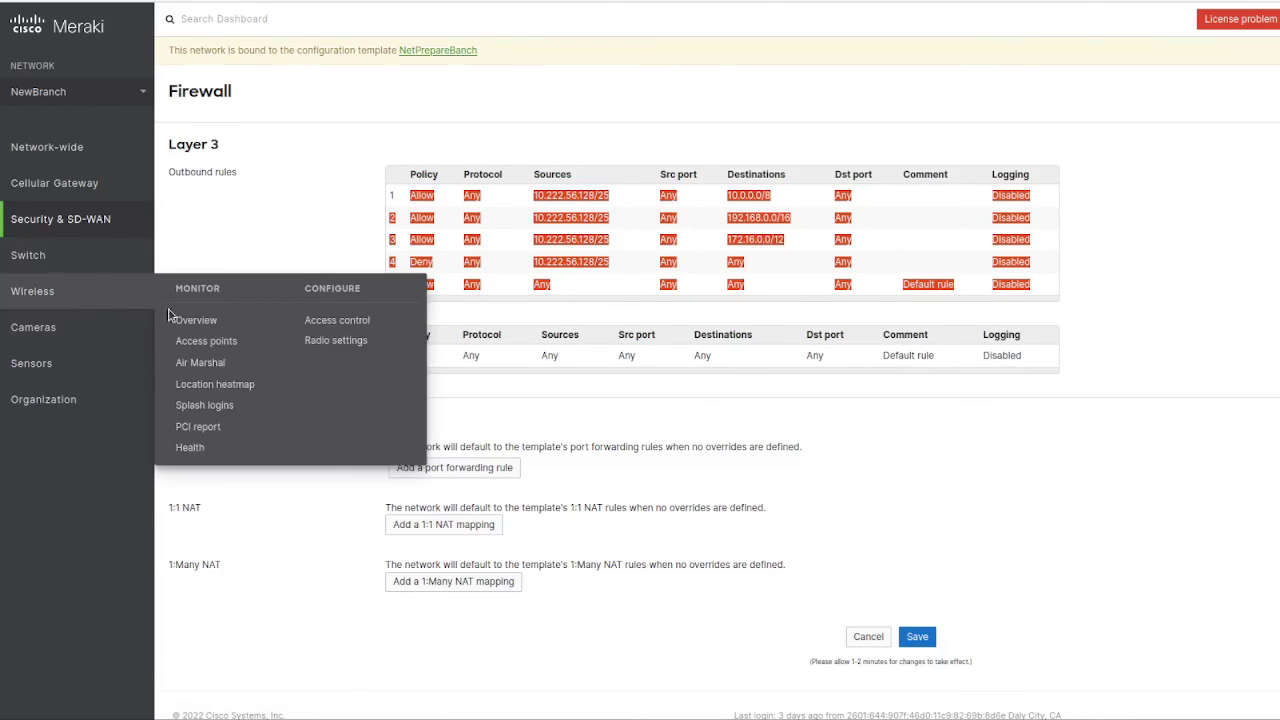
Step: Show NewBranch's wireless access control for NetPrepare_IOT, which is enabled with splash page None
{"action": "left_click", "coordinate": [345, 321]}
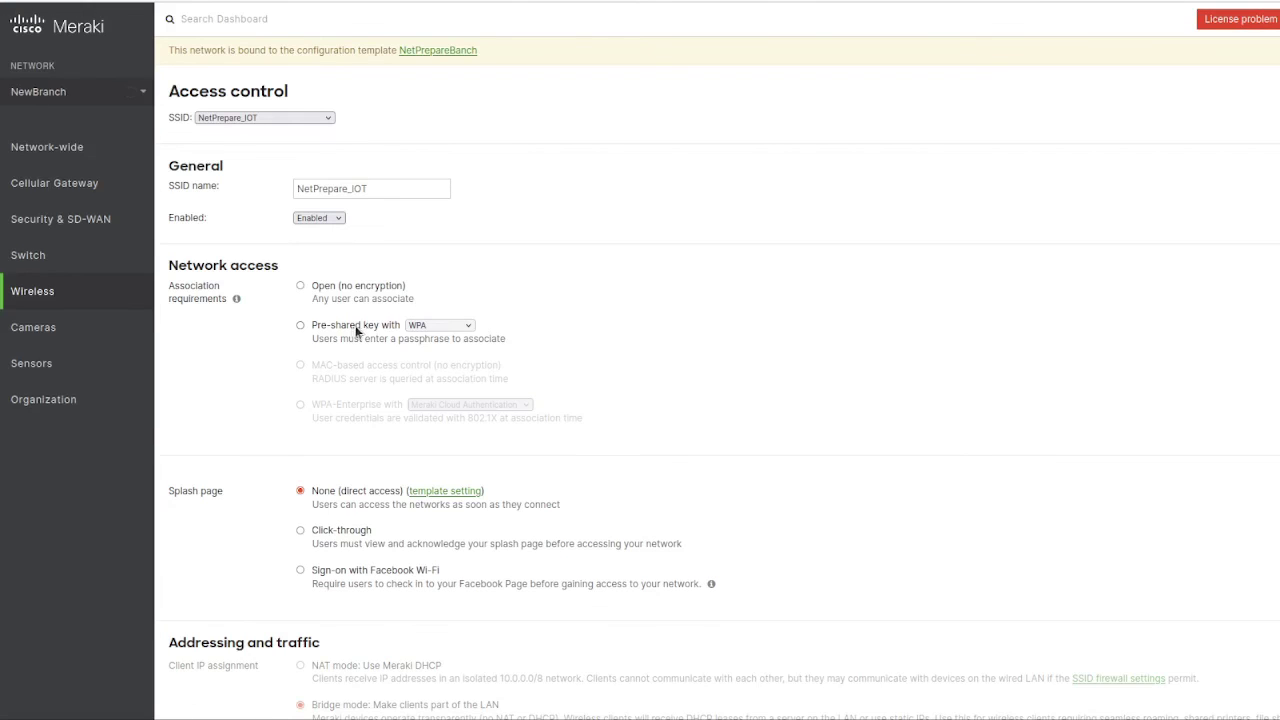
{"action": "scroll", "coordinate": [603, 369], "scroll_direction": "down", "scroll_amount": 5}
{"action": "scroll", "coordinate": [598, 383], "scroll_direction": "down", "scroll_amount": 2}
{"action": "scroll", "coordinate": [598, 383], "scroll_direction": "up", "scroll_amount": 5}
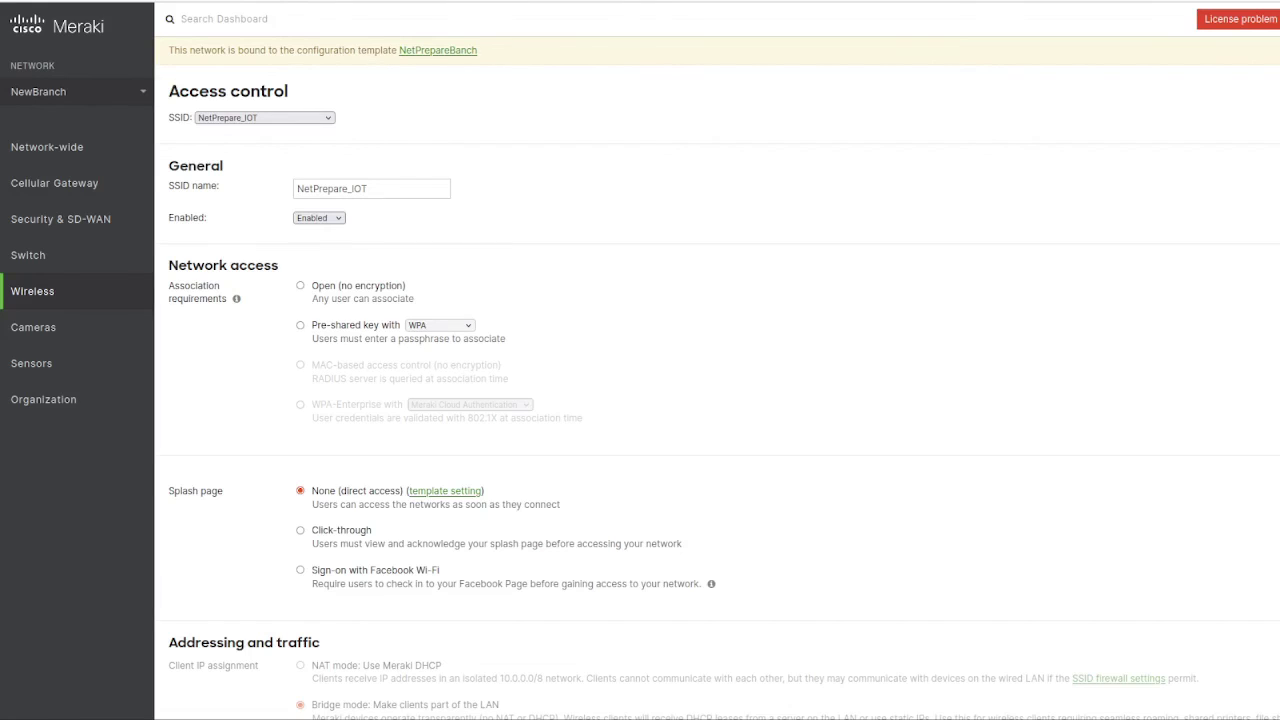